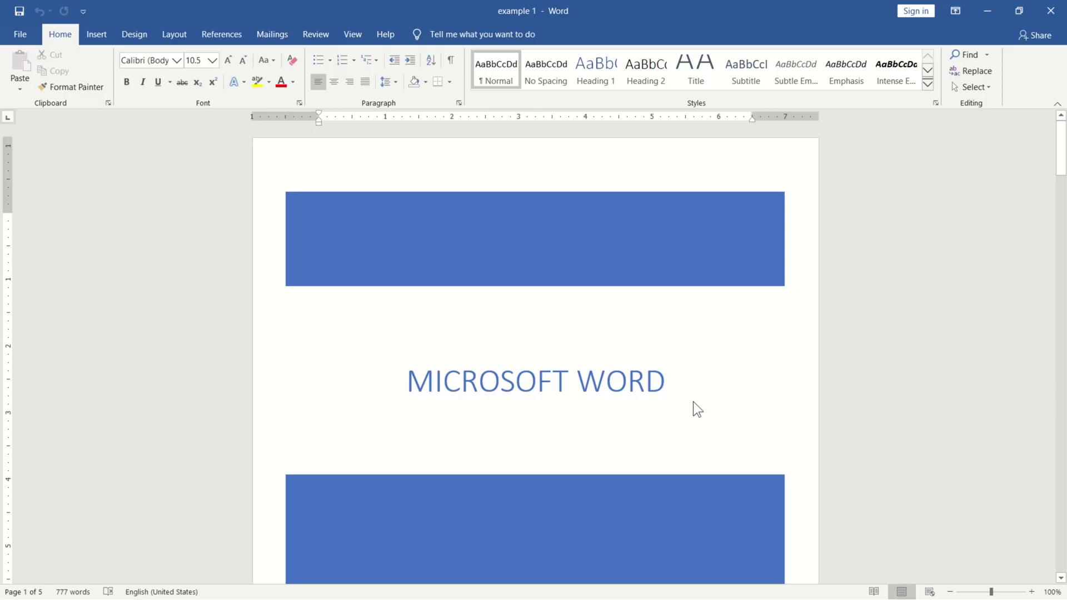
- Scroll to the cover page and type 'Microsoft Word' into the page header
{"action": "left_click", "coordinate": [543, 168]}
{"action": "left_click", "coordinate": [521, 154]}
{"action": "left_click_drag", "start_coordinate": [1059, 162], "coordinate": [1065, 246]}
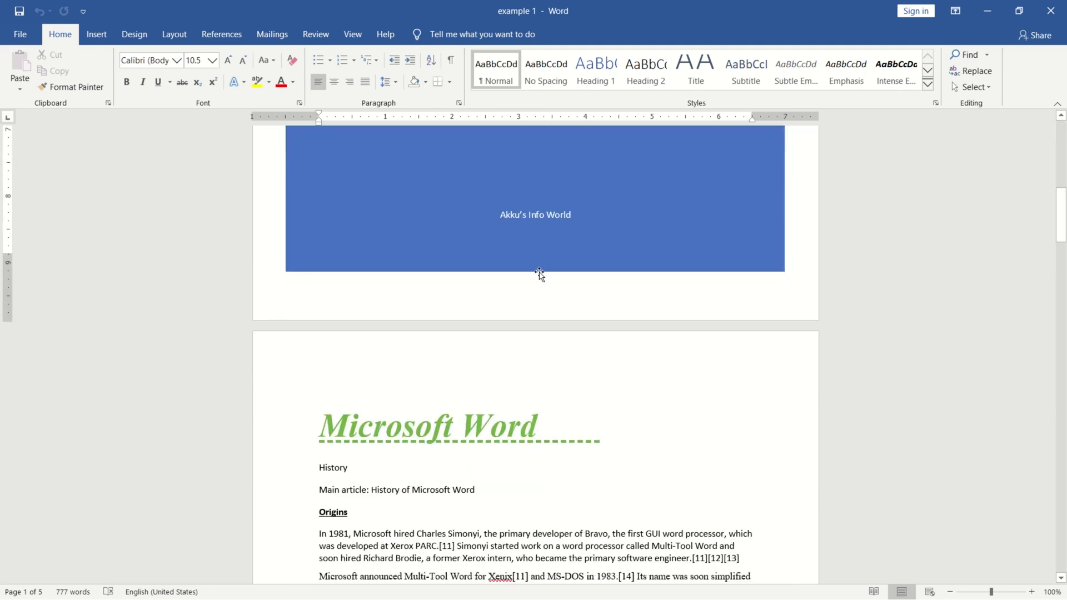
{"action": "left_click", "coordinate": [501, 288]}
{"action": "left_click", "coordinate": [531, 300]}
{"action": "left_click_drag", "start_coordinate": [1062, 217], "coordinate": [1062, 126]}
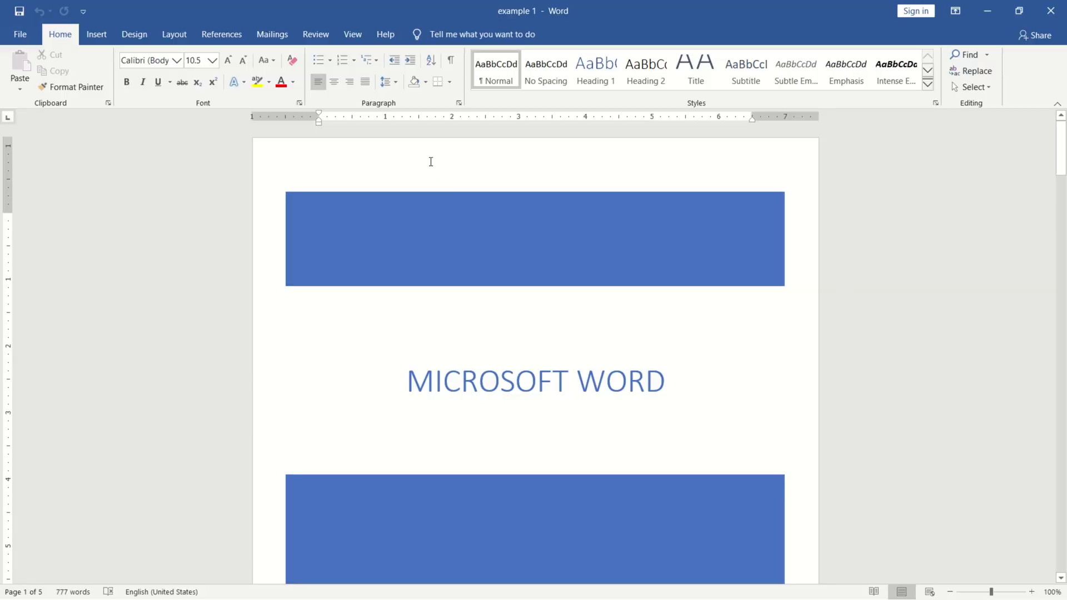
{"action": "double_click", "coordinate": [369, 158]}
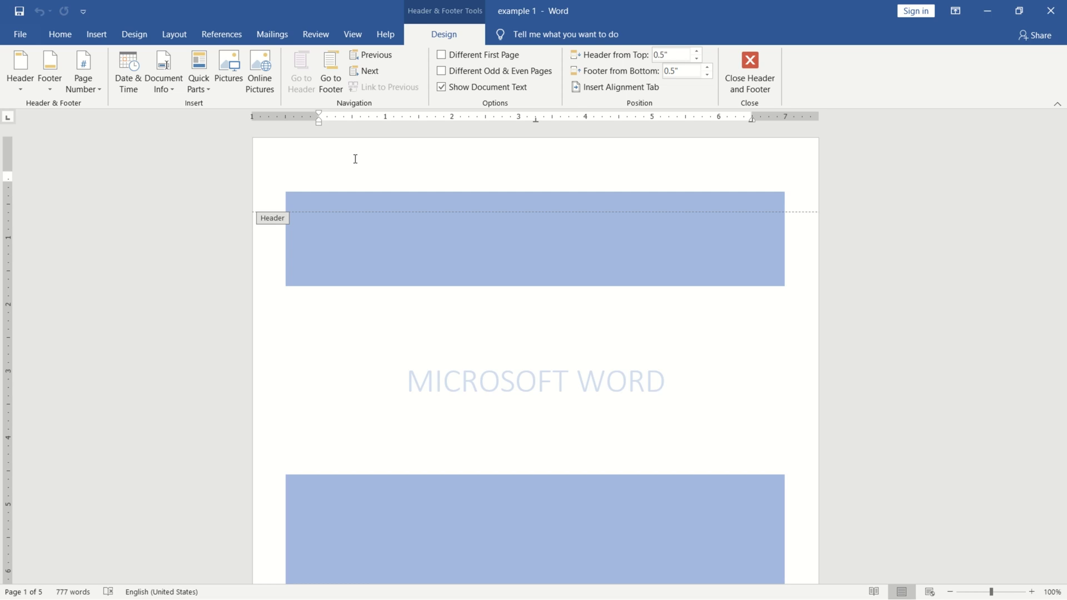
{"action": "type", "text": "Microsoft Word"}
{"action": "double_click", "coordinate": [402, 352]}
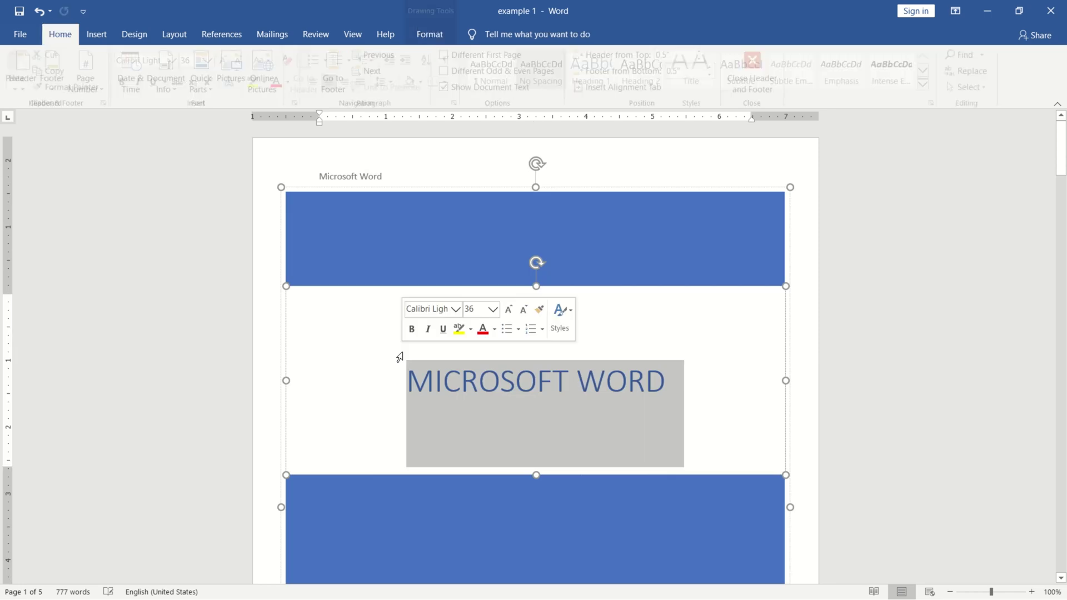
{"action": "left_click", "coordinate": [365, 173]}
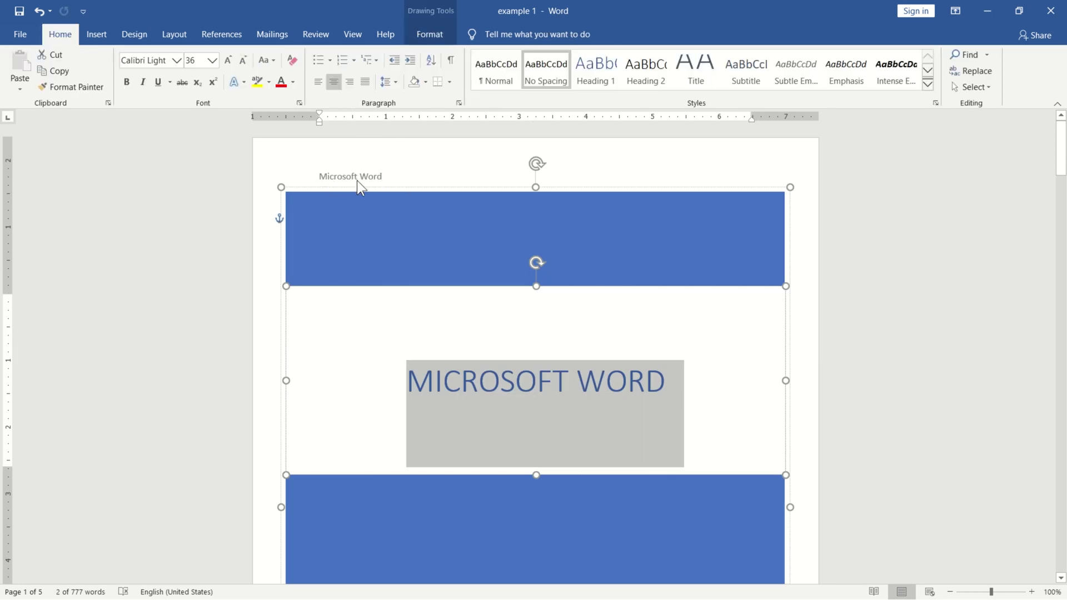
{"action": "left_click", "coordinate": [357, 180]}
{"action": "left_click_drag", "start_coordinate": [1062, 165], "coordinate": [1063, 235]}
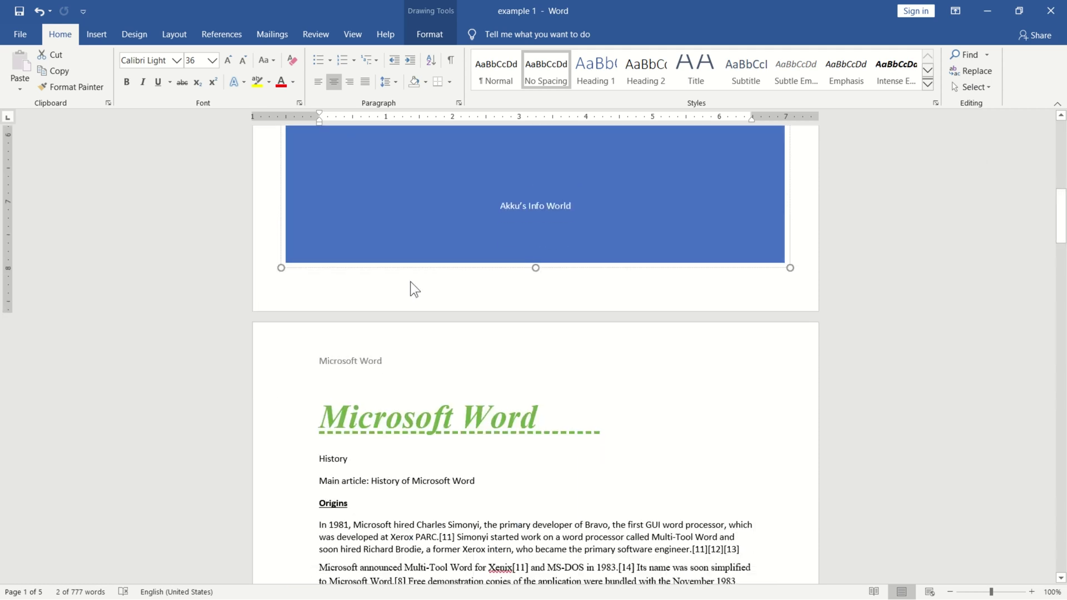
{"action": "left_click", "coordinate": [376, 358]}
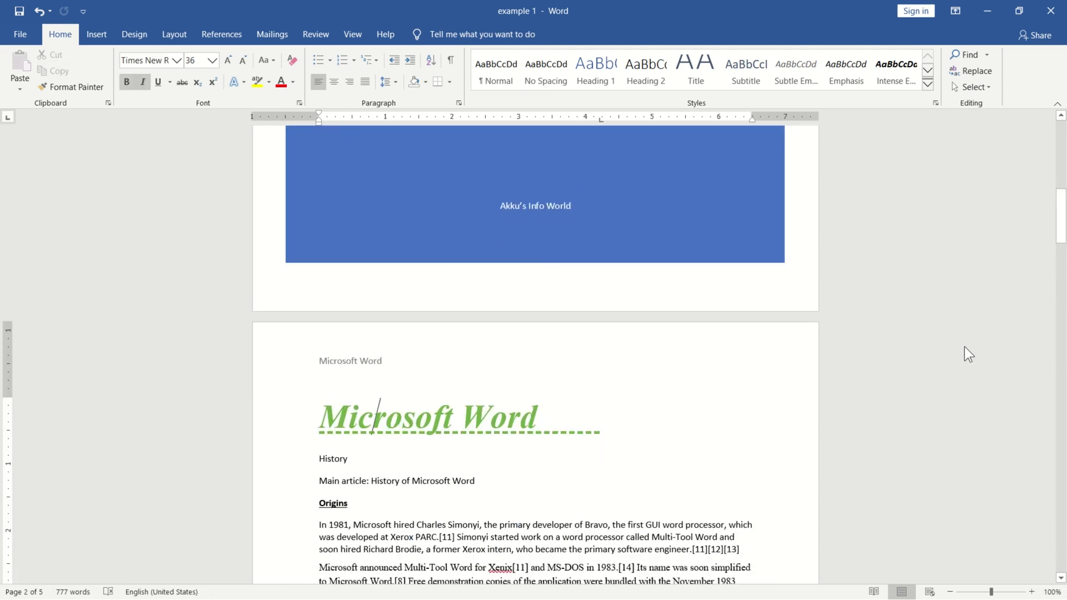
{"action": "left_click_drag", "start_coordinate": [1063, 226], "coordinate": [1065, 321]}
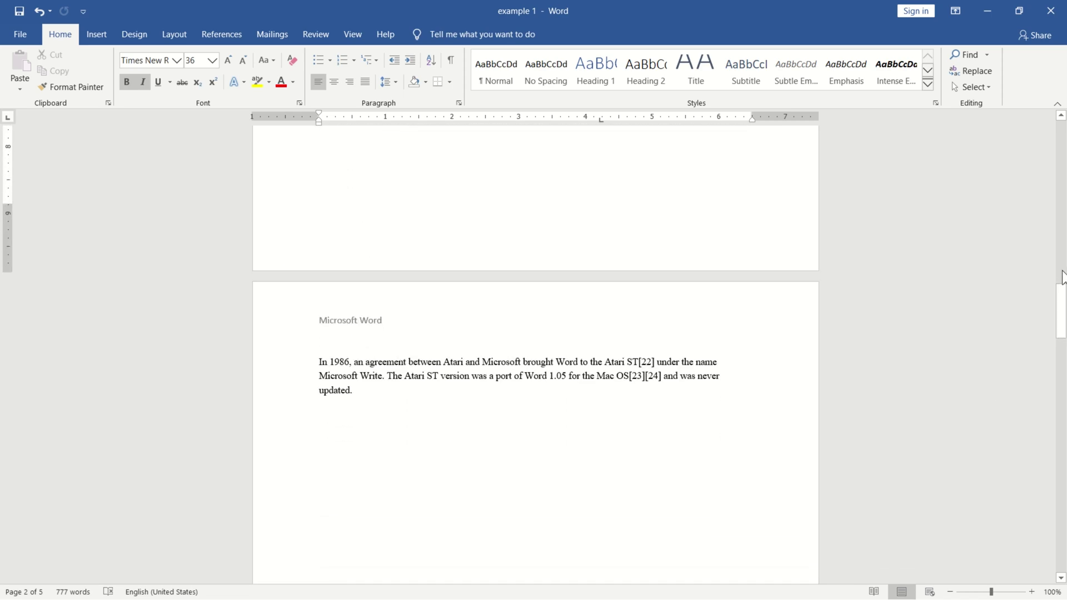
{"action": "left_click_drag", "start_coordinate": [1062, 305], "coordinate": [1061, 120]}
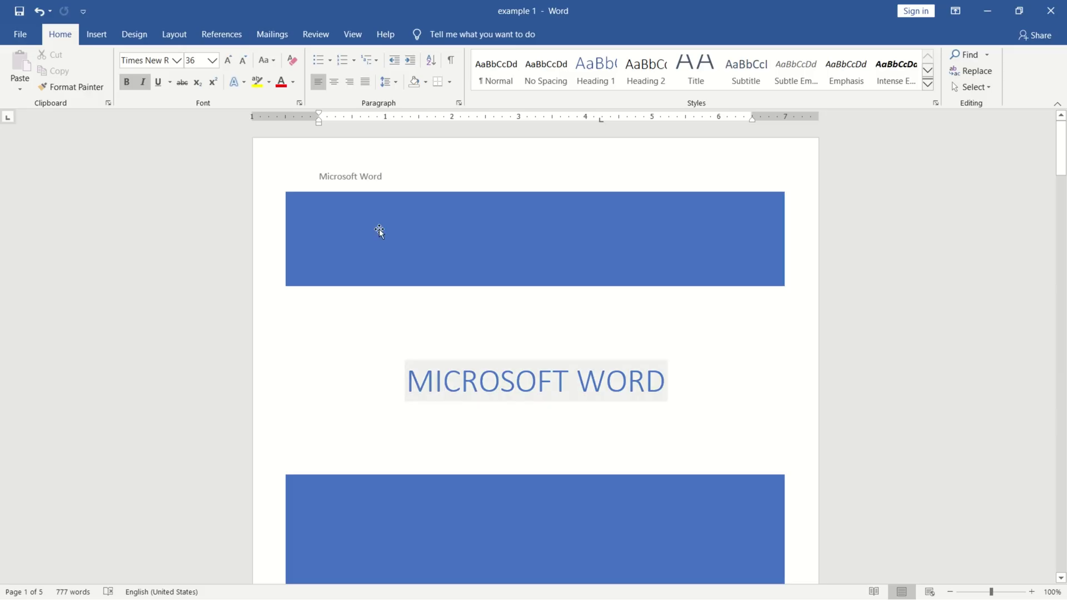
- Right-align the 'Microsoft Word' header text after trying left and centre alignment
{"action": "double_click", "coordinate": [340, 170]}
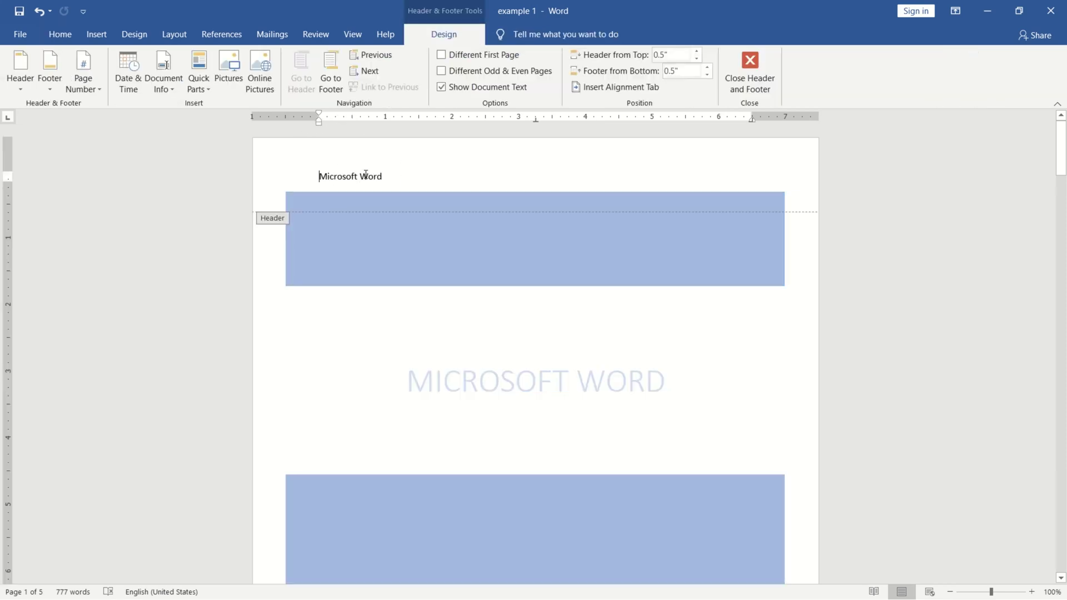
{"action": "left_click", "coordinate": [362, 161]}
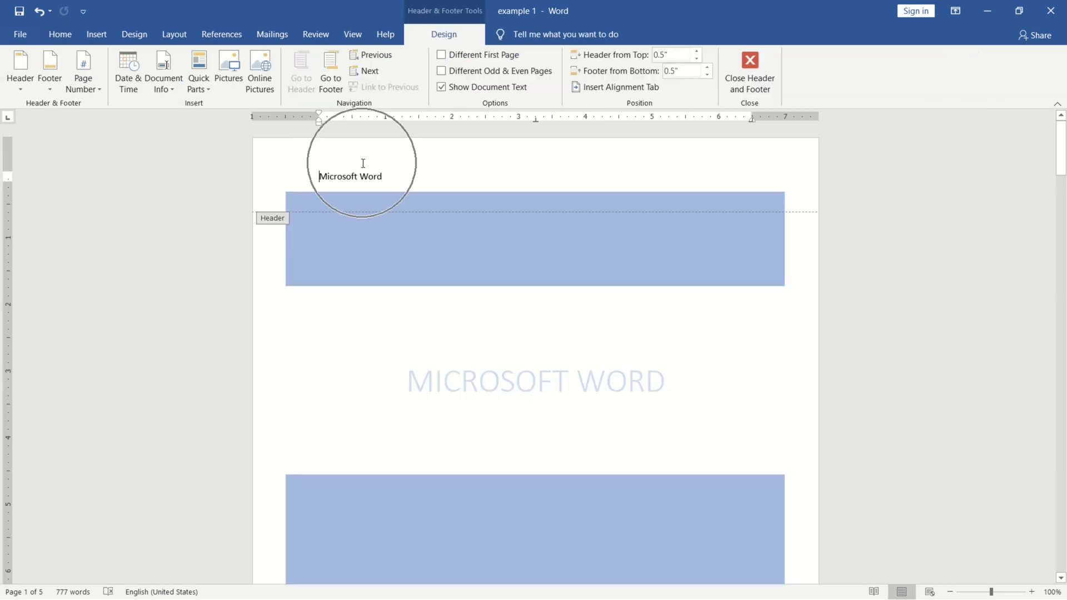
{"action": "left_click", "coordinate": [62, 34]}
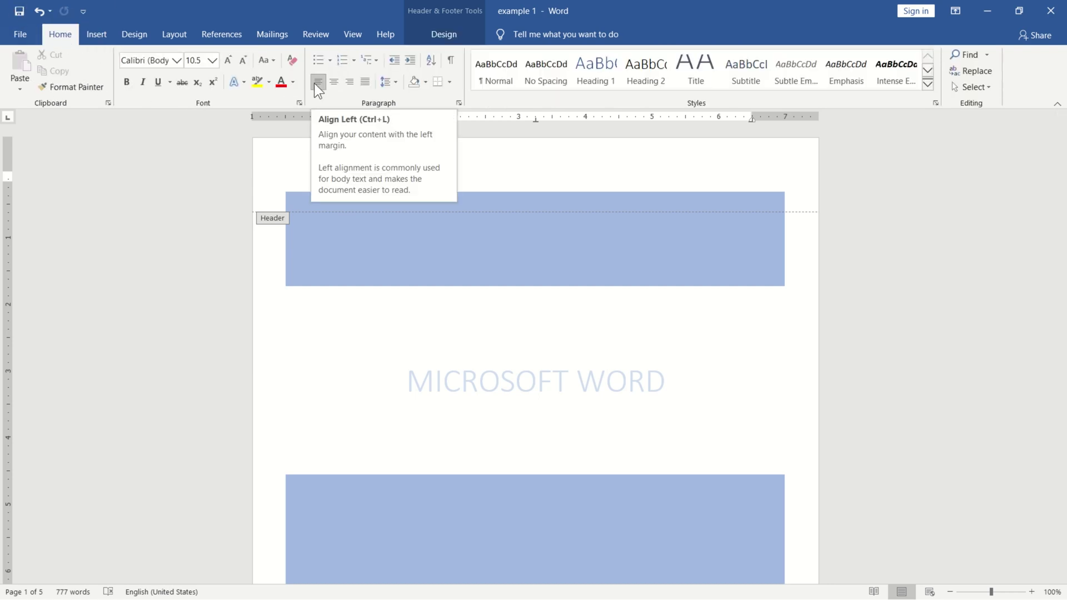
{"action": "left_click", "coordinate": [332, 85]}
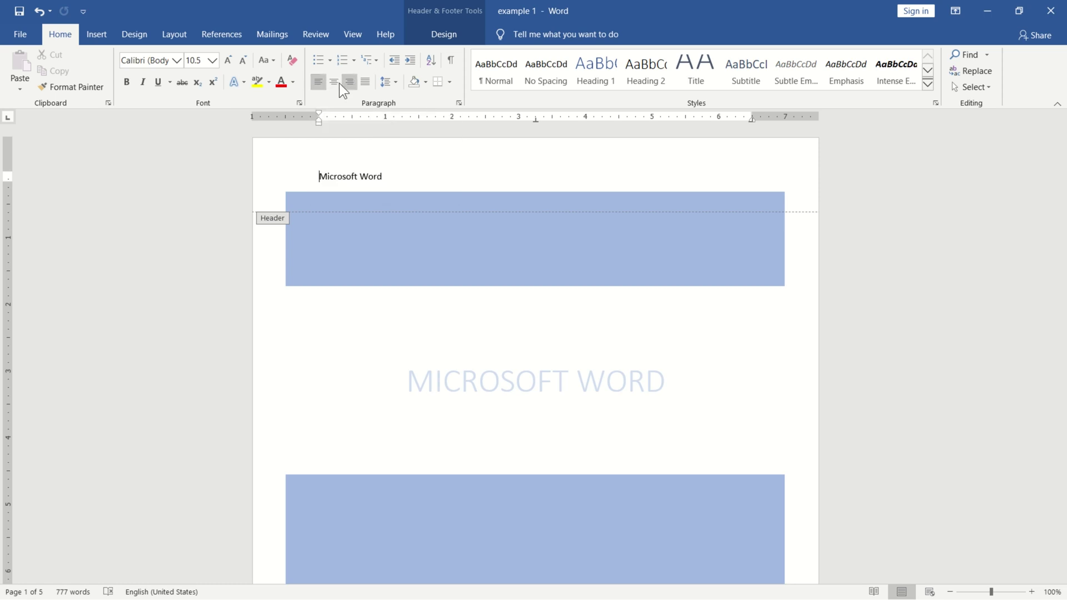
{"action": "left_click", "coordinate": [338, 82]}
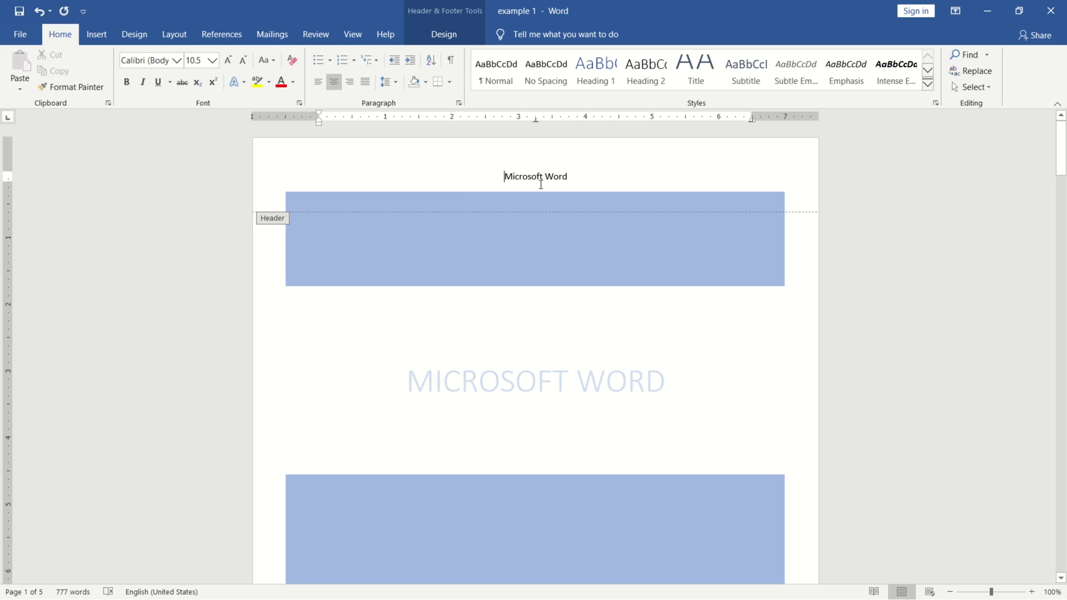
{"action": "left_click", "coordinate": [349, 83]}
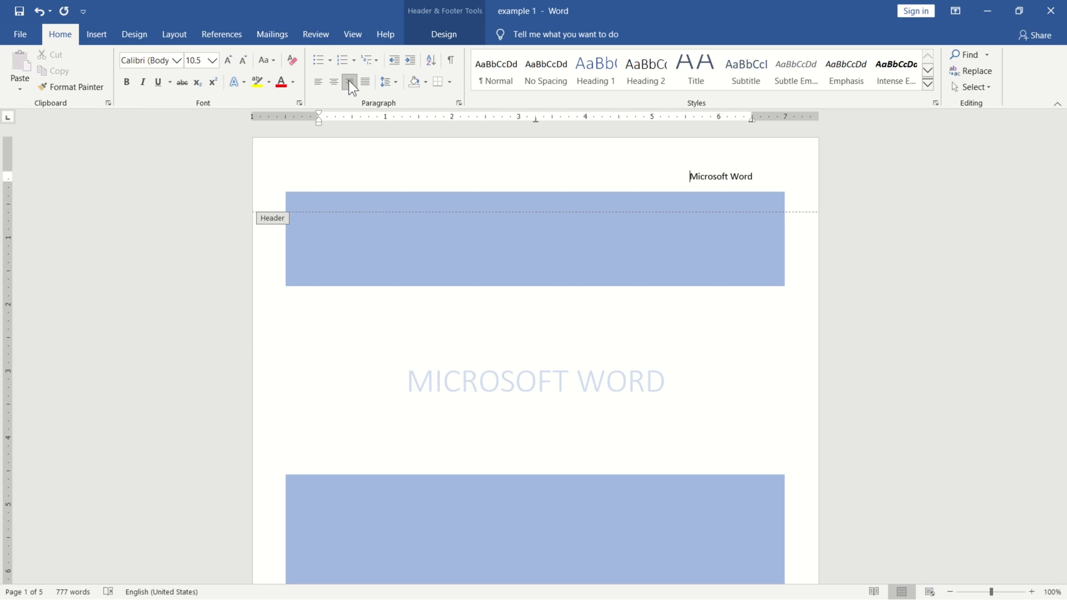
{"action": "double_click", "coordinate": [532, 322]}
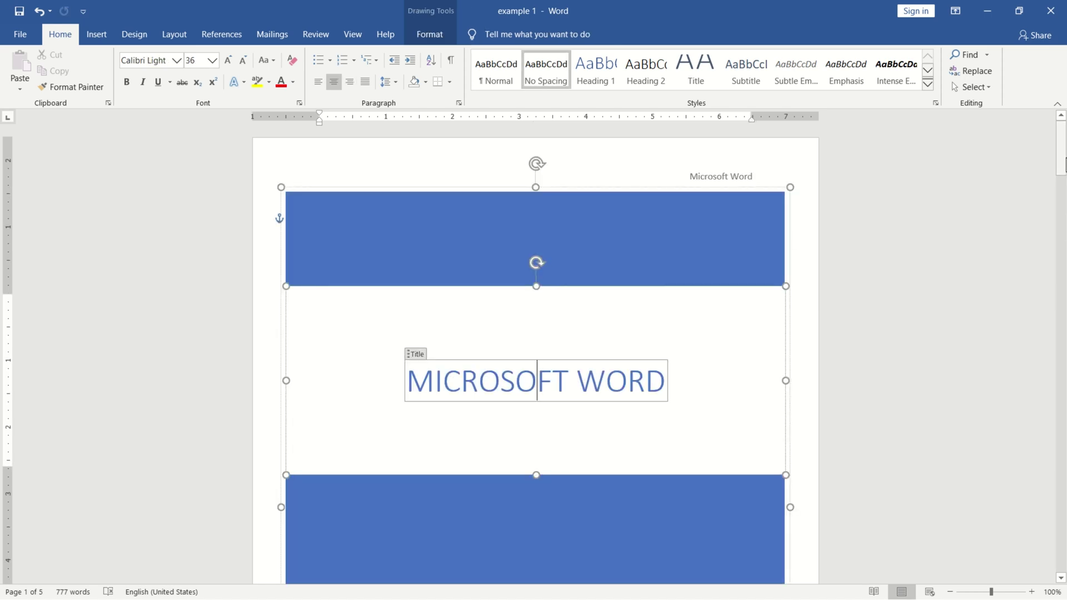
- Add a centred 'Akkuz info world' footer on page 1 and return to the body
{"action": "left_click_drag", "start_coordinate": [1066, 165], "coordinate": [1065, 234]}
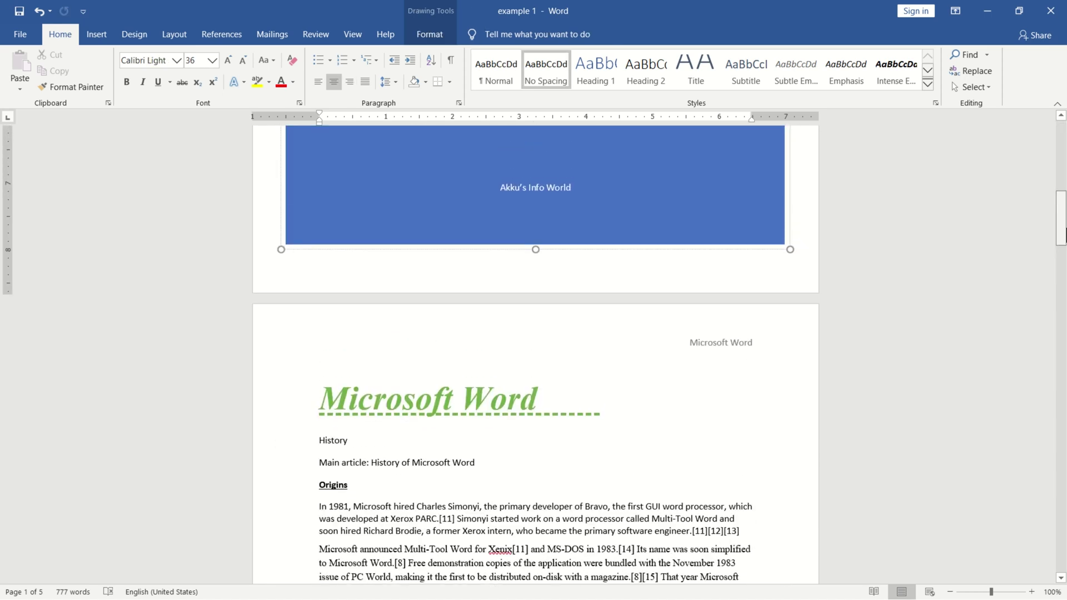
{"action": "double_click", "coordinate": [545, 267]}
{"action": "double_click", "coordinate": [466, 269]}
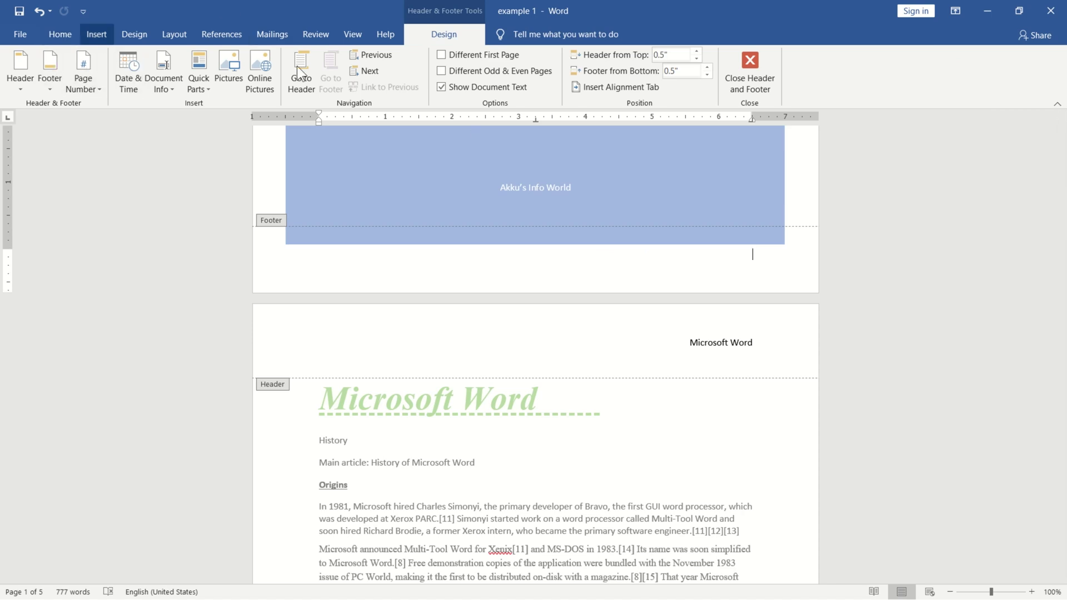
{"action": "left_click", "coordinate": [60, 35]}
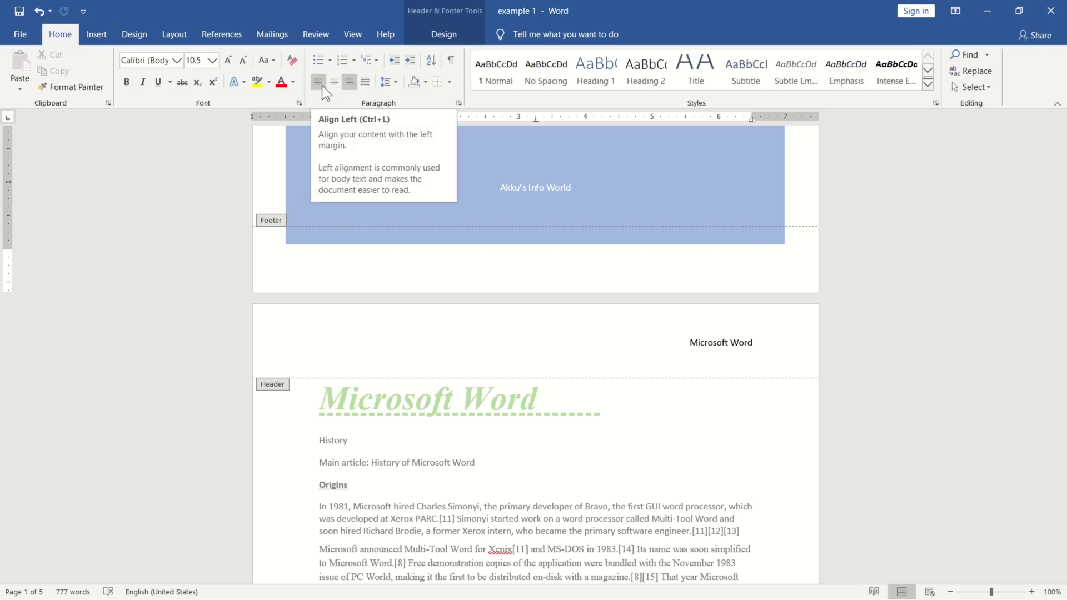
{"action": "left_click", "coordinate": [333, 83]}
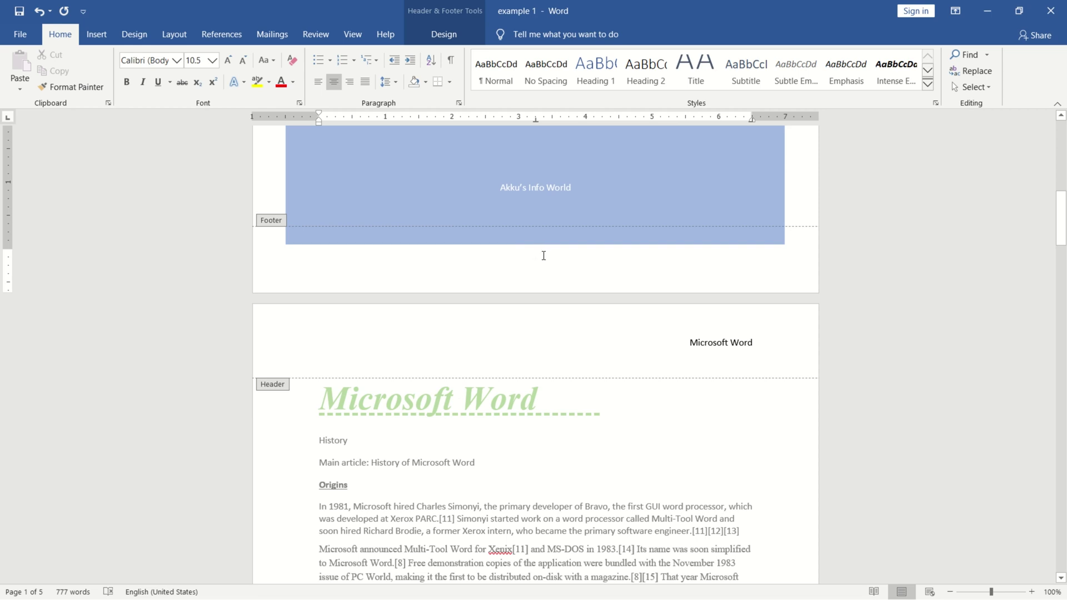
{"action": "type", "text": "Akkuz info world"}
{"action": "double_click", "coordinate": [598, 409]}
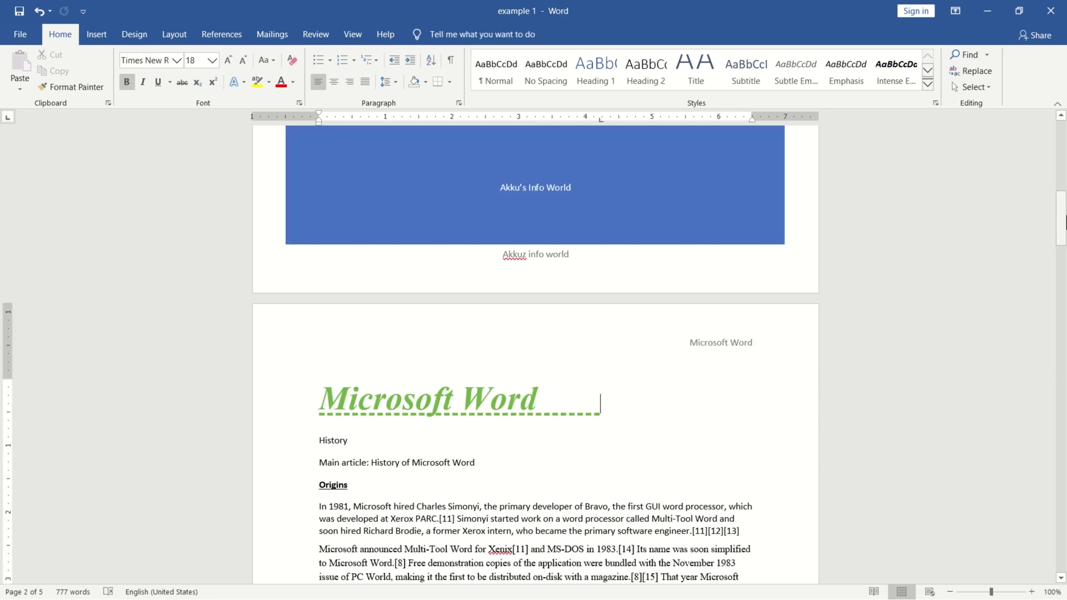
{"action": "left_click_drag", "start_coordinate": [1064, 219], "coordinate": [1061, 110]}
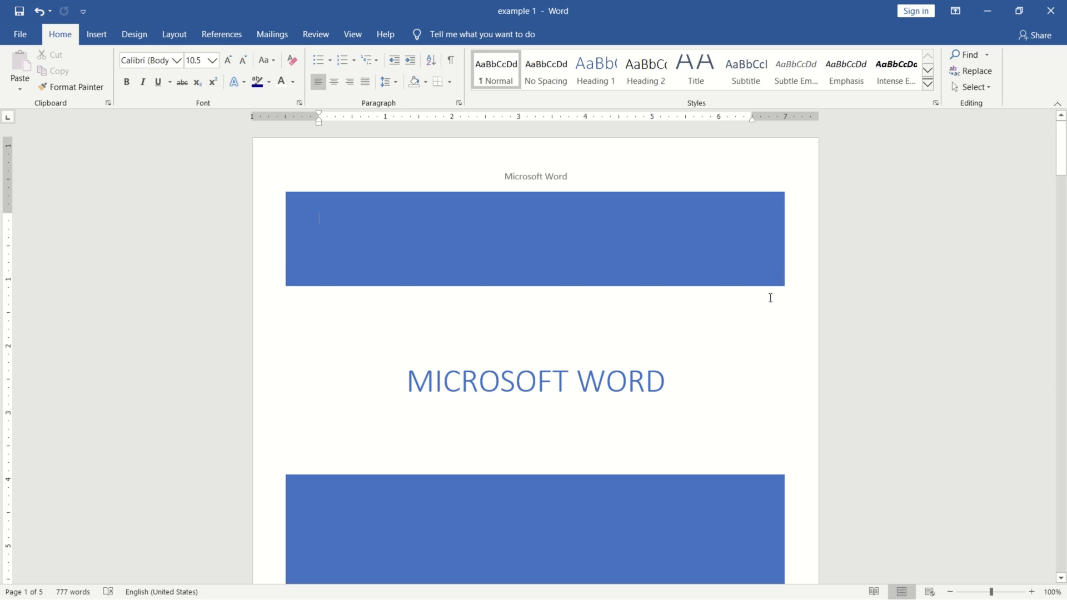
{"action": "double_click", "coordinate": [509, 153]}
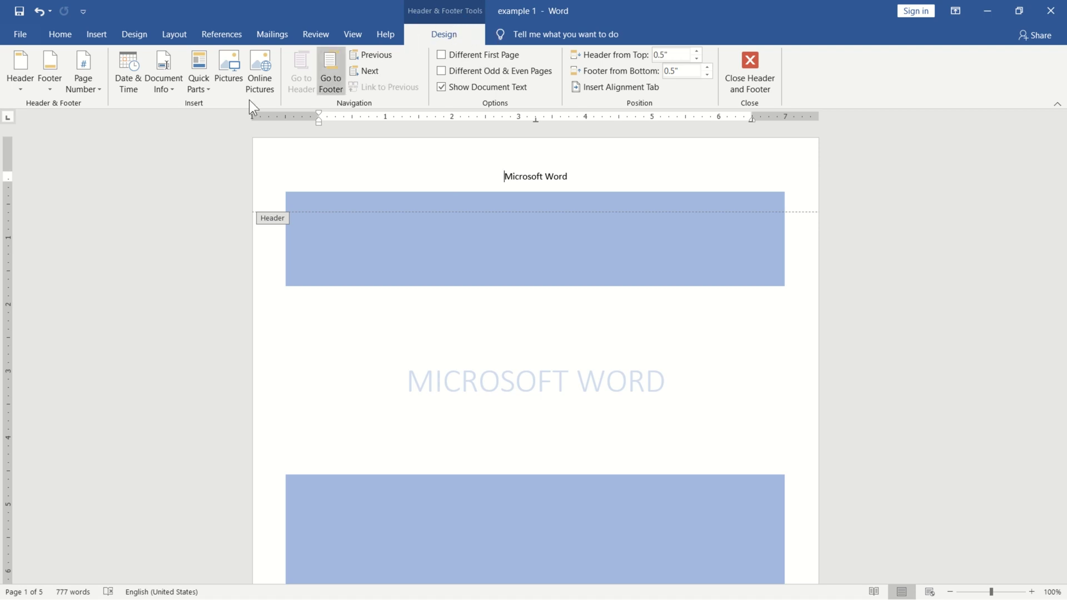
{"action": "left_click", "coordinate": [19, 82]}
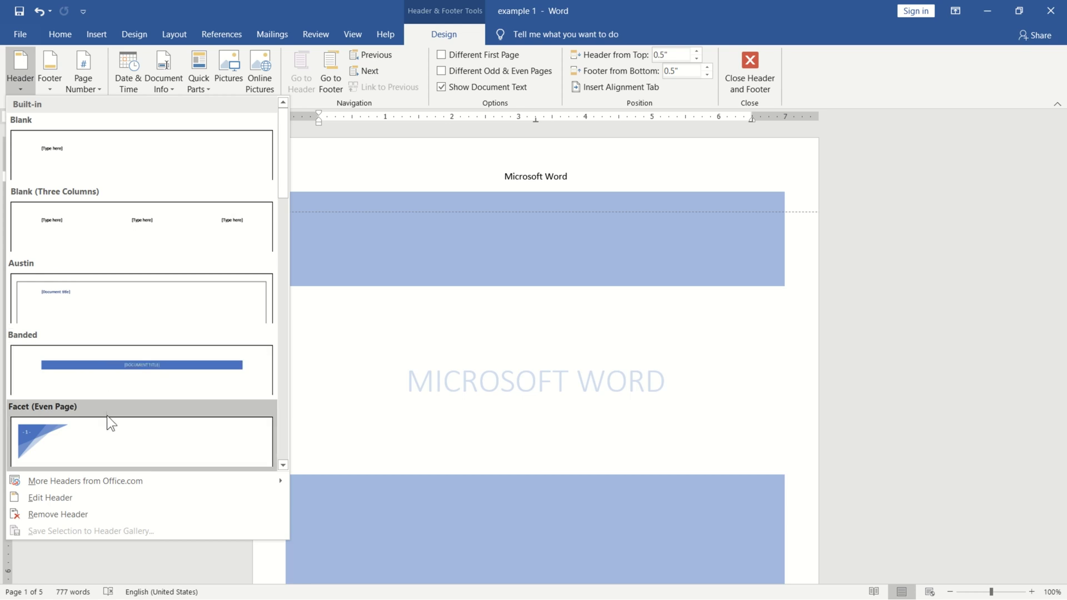
{"action": "left_click", "coordinate": [137, 237]}
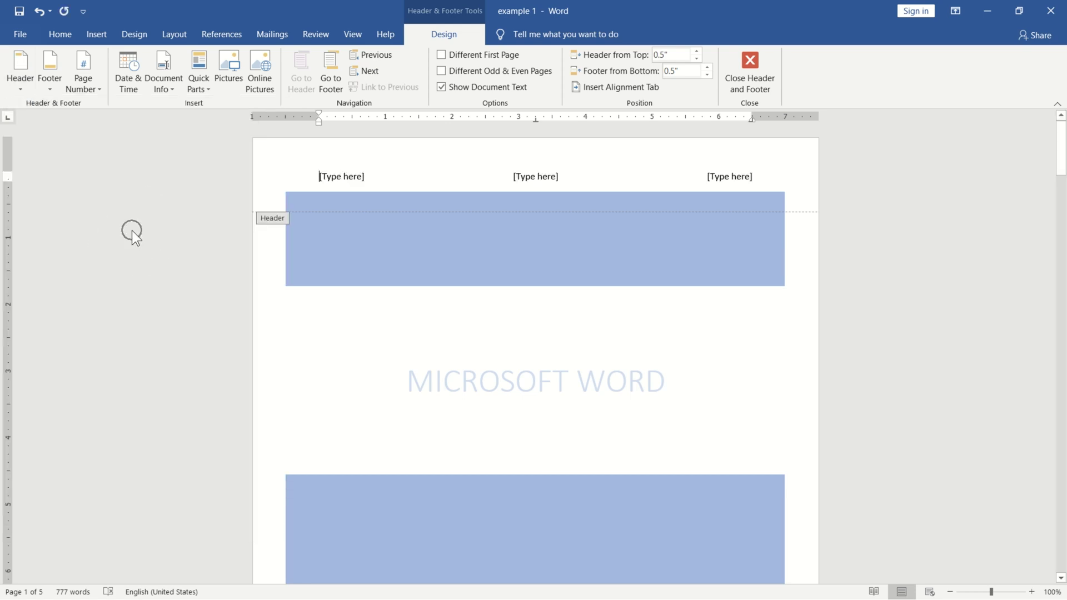
{"action": "key", "text": "ctrl+z"}
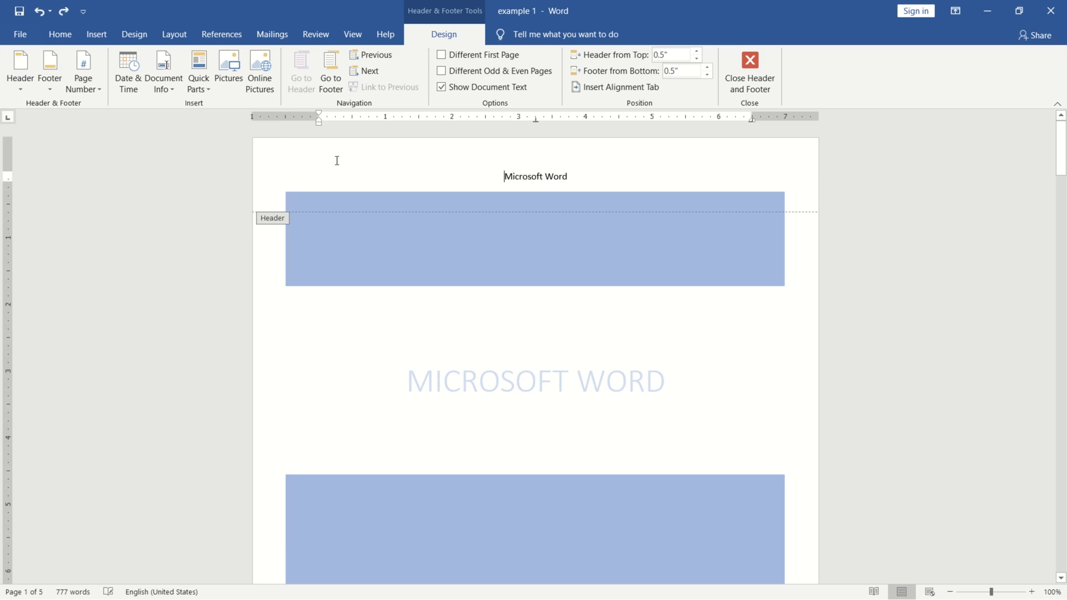
{"action": "left_click", "coordinate": [18, 89]}
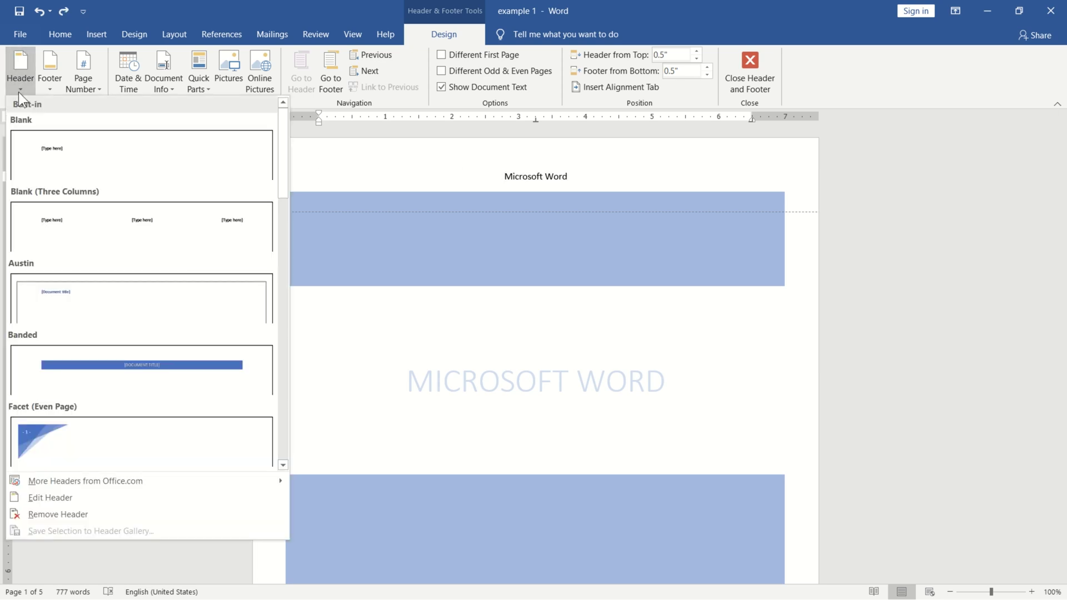
{"action": "left_click", "coordinate": [115, 367]}
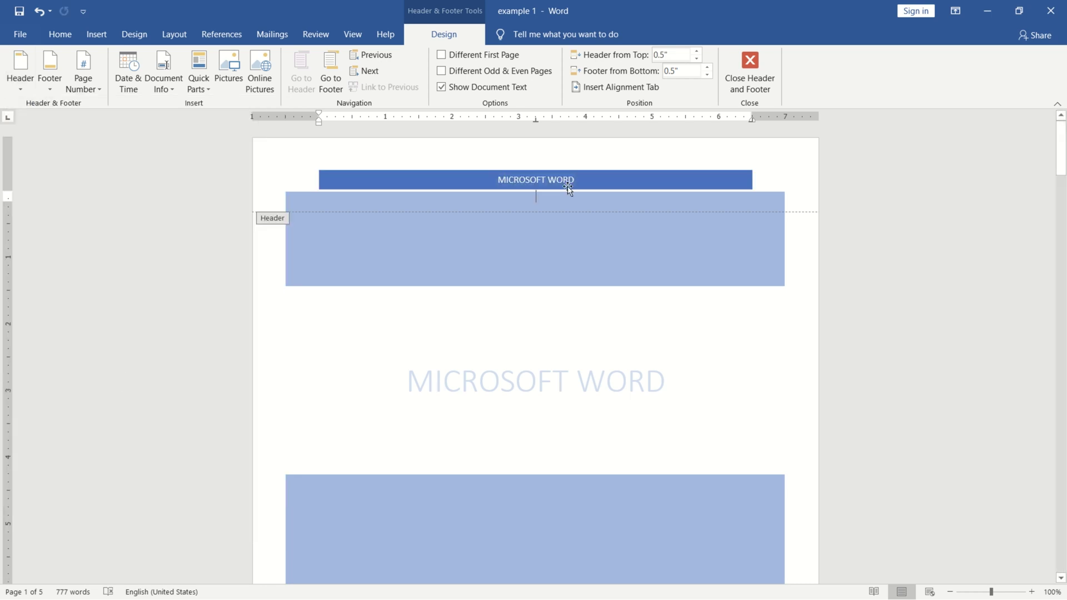
{"action": "key", "text": "ctrl+z"}
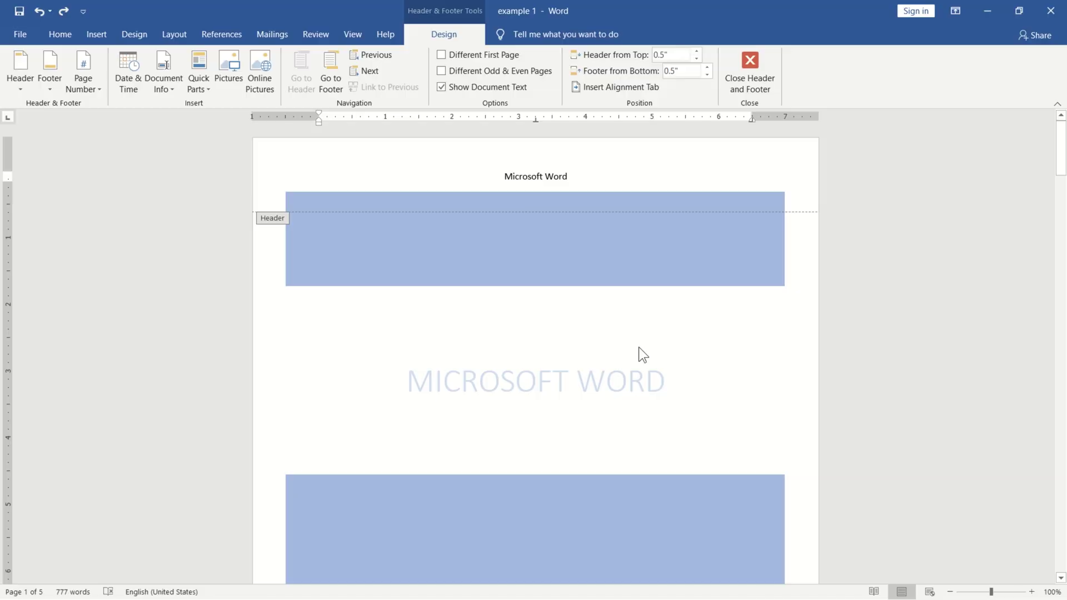
{"action": "left_click", "coordinate": [48, 81]}
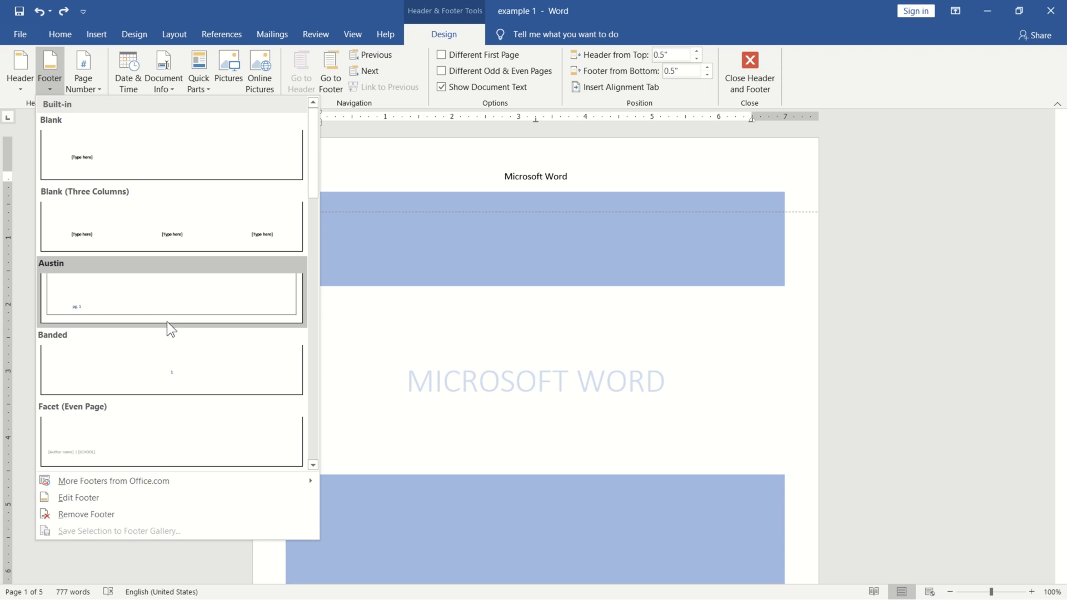
{"action": "left_click", "coordinate": [460, 314]}
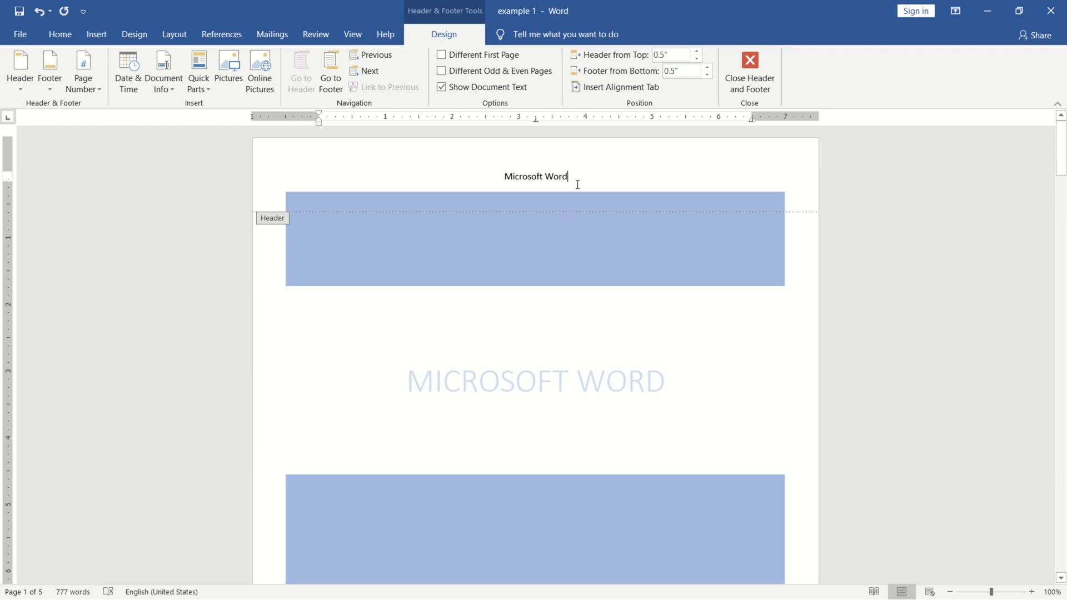
- Delete the 'Microsoft Word' header text and insert the date as 'Sunday, March 29, 2020'
{"action": "left_click_drag", "start_coordinate": [576, 176], "coordinate": [393, 195]}
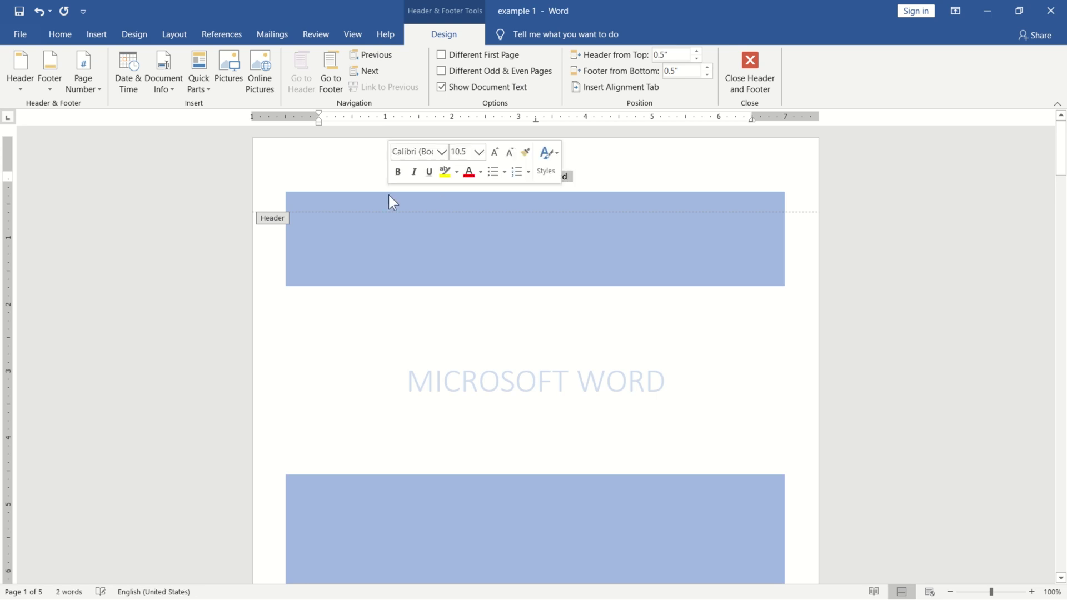
{"action": "key", "text": "Delete"}
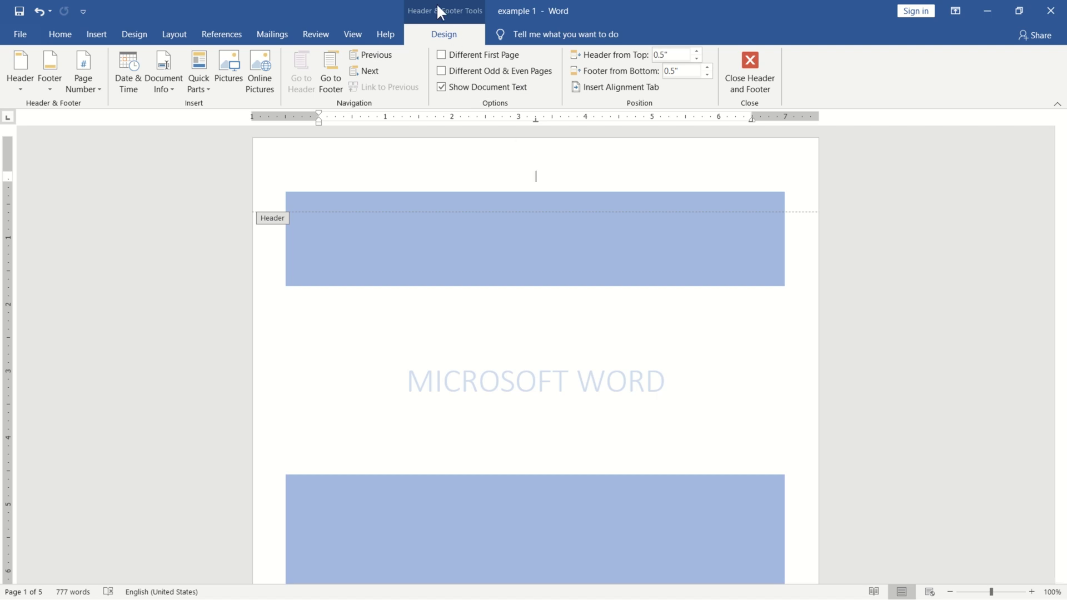
{"action": "left_click", "coordinate": [134, 85]}
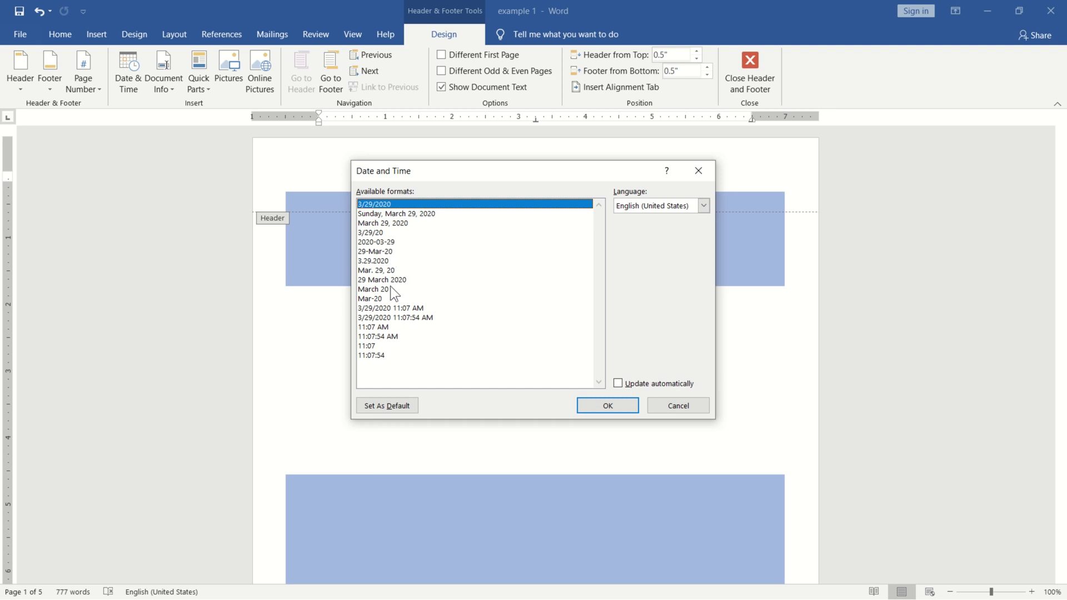
{"action": "left_click", "coordinate": [401, 213]}
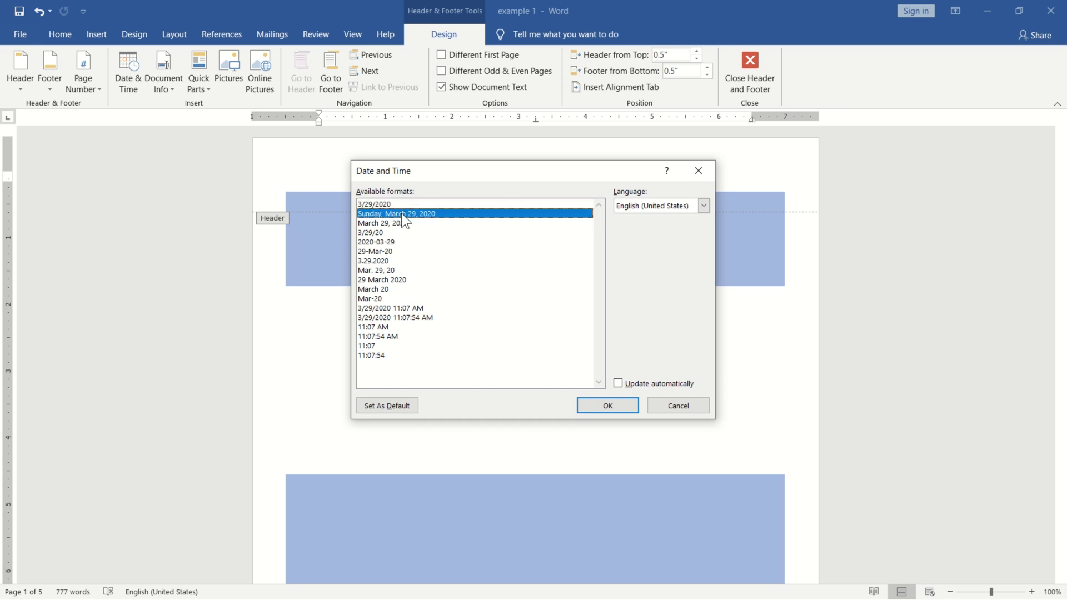
{"action": "left_click", "coordinate": [599, 405]}
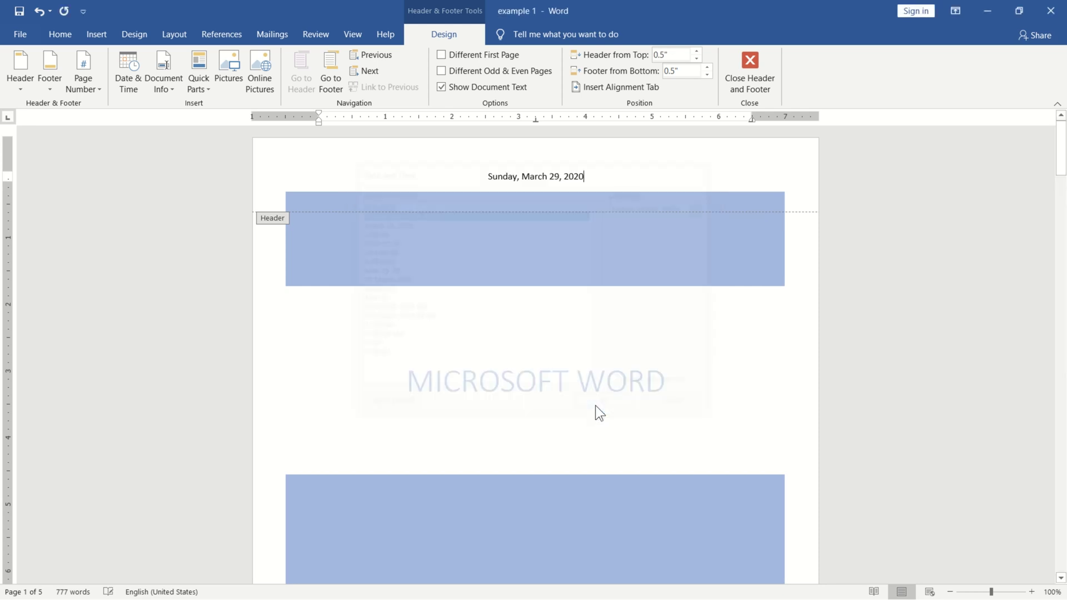
{"action": "mouse_move", "coordinate": [1062, 146]}
{"action": "left_mouse_down"}
{"action": "mouse_move", "coordinate": [1063, 338]}
{"action": "mouse_move", "coordinate": [1064, 155]}
{"action": "left_mouse_up"}
- Swap the header date for the File Name field, after trying and undoing the Author field
{"action": "left_click_drag", "start_coordinate": [585, 175], "coordinate": [487, 176]}
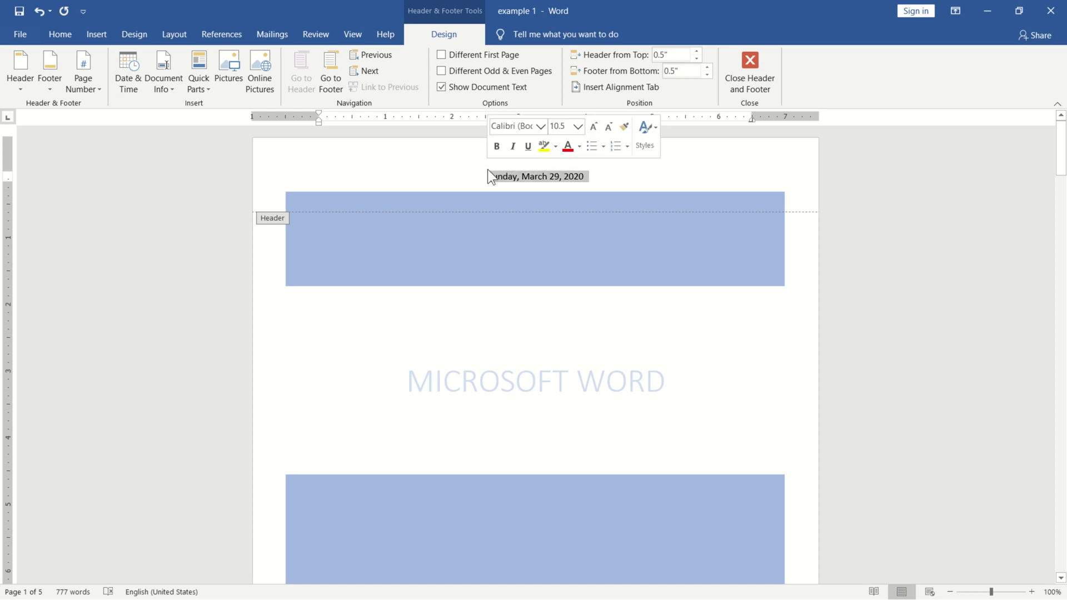
{"action": "left_click", "coordinate": [171, 92]}
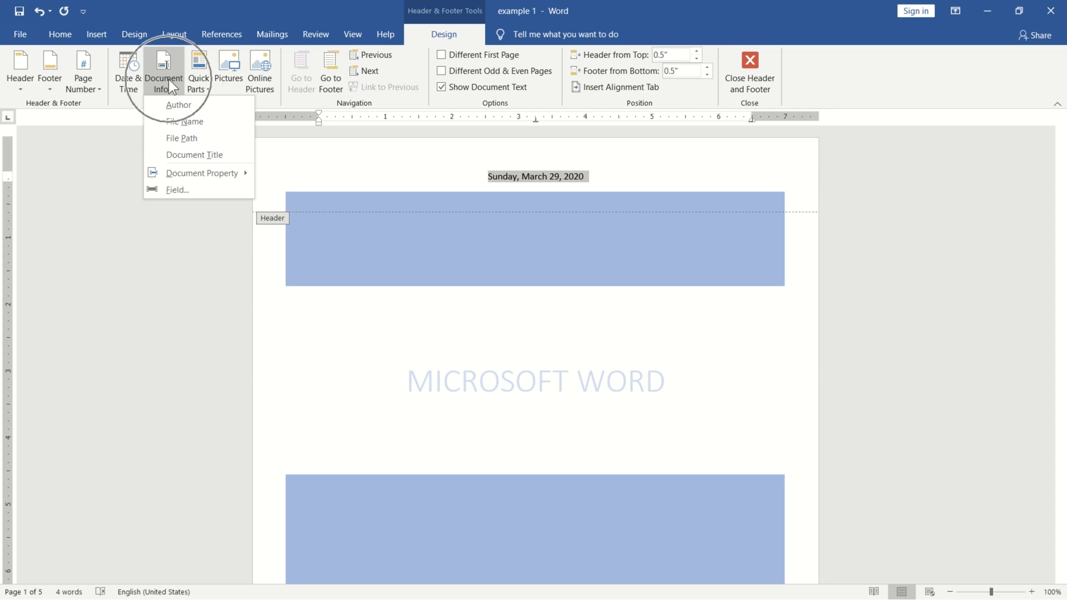
{"action": "left_click", "coordinate": [184, 104]}
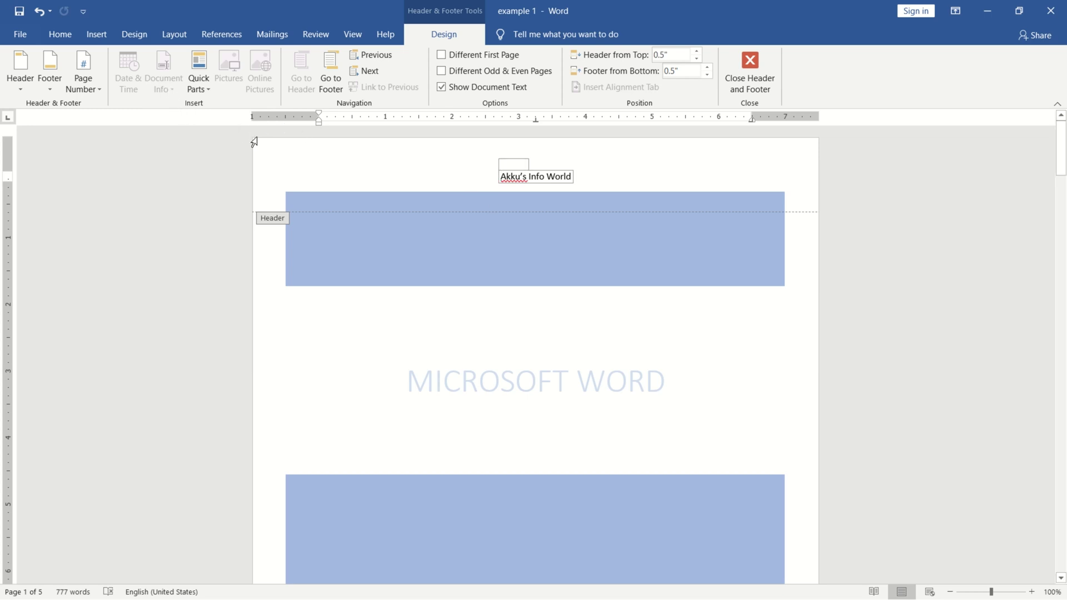
{"action": "key", "text": "ctrl+z"}
{"action": "left_click", "coordinate": [167, 78]}
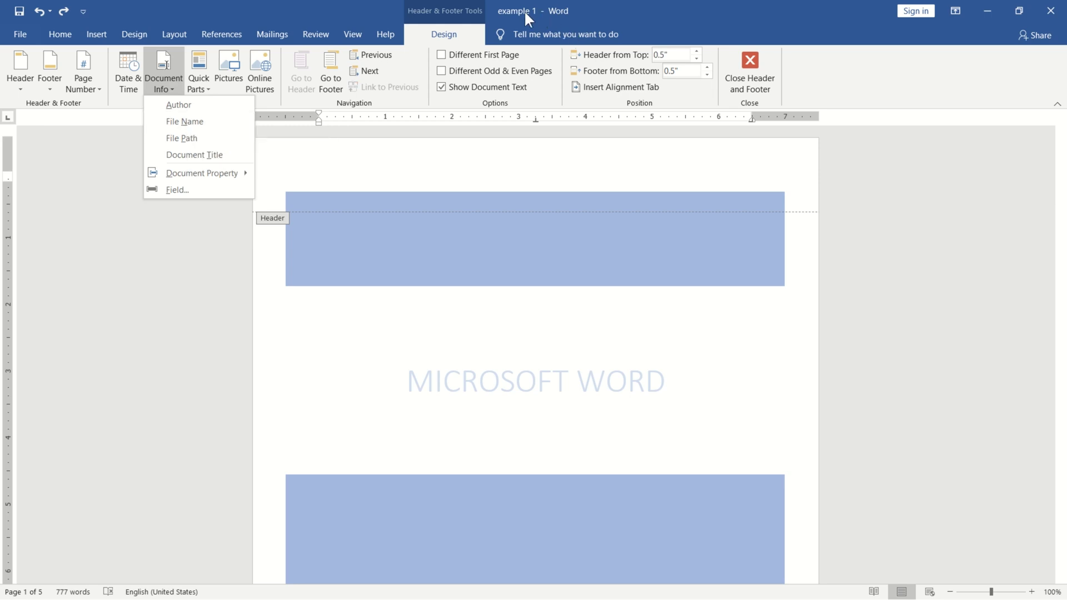
{"action": "left_click", "coordinate": [194, 123]}
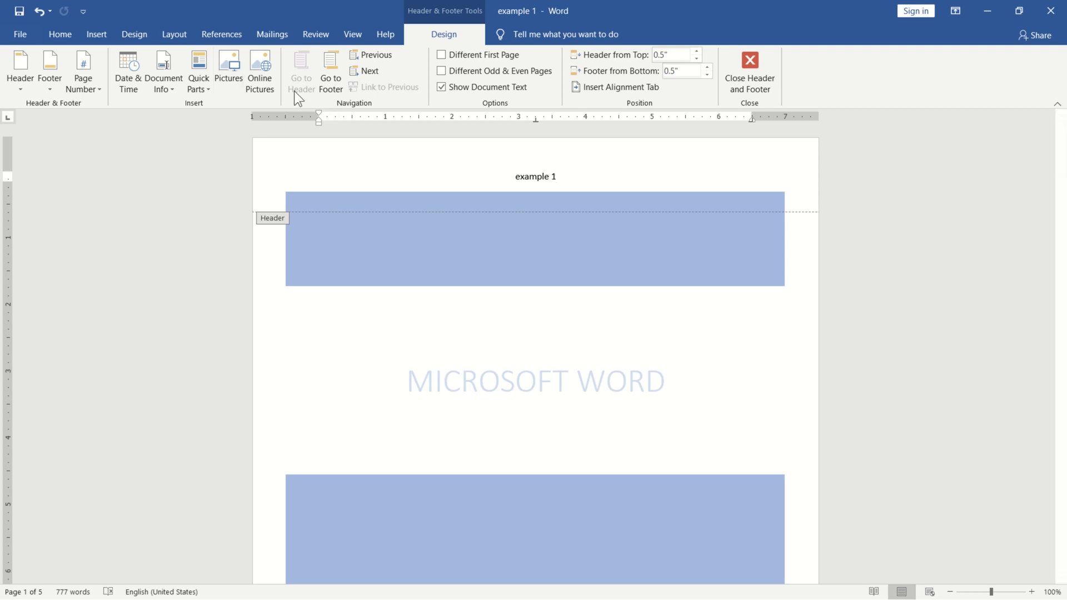
{"action": "left_click", "coordinate": [262, 81]}
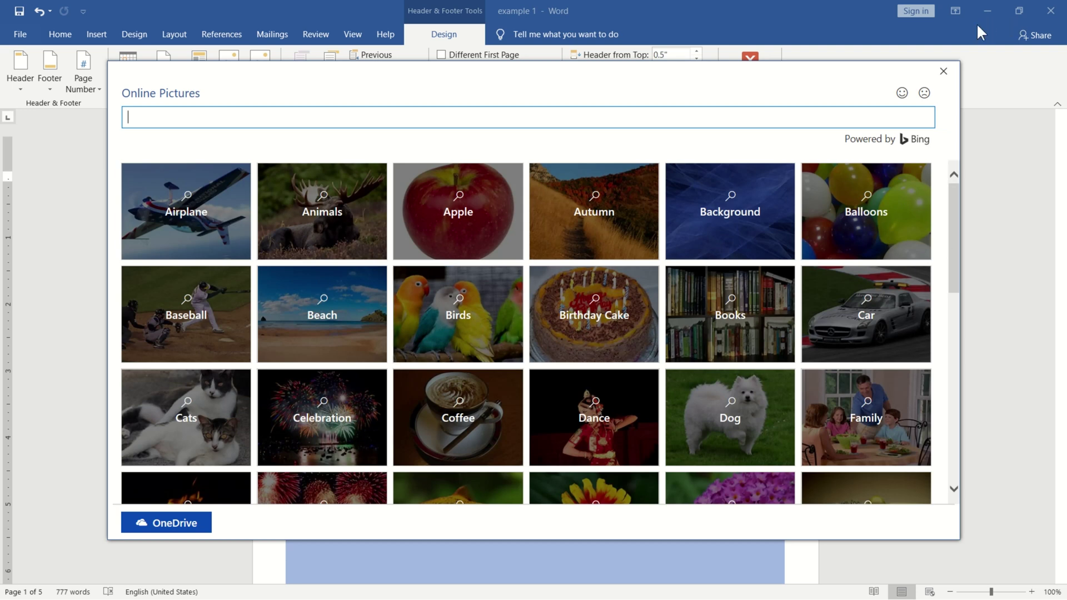
{"action": "left_click", "coordinate": [942, 75]}
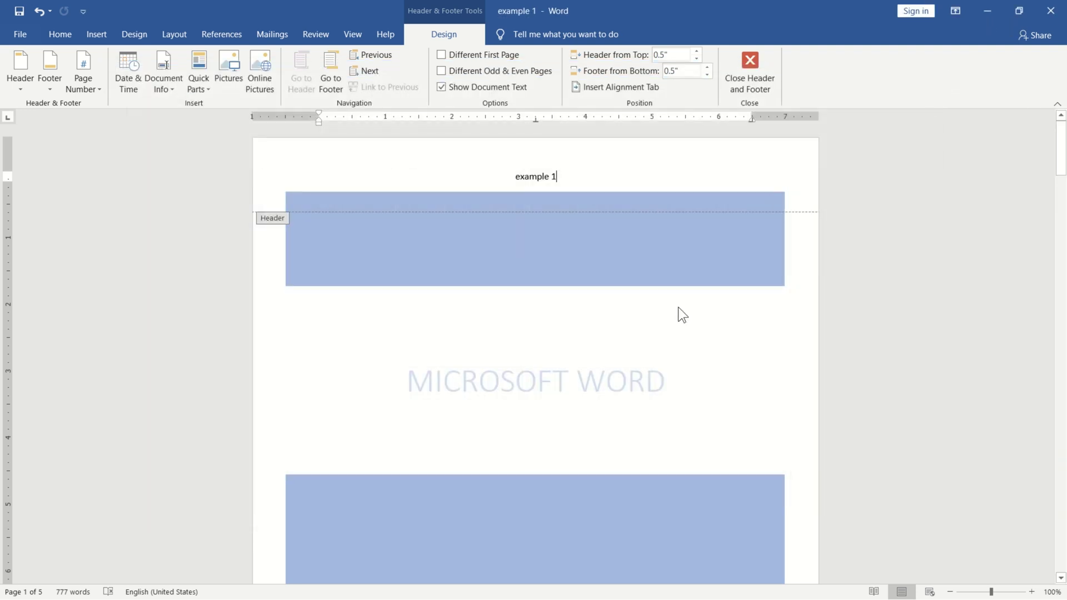
{"action": "double_click", "coordinate": [682, 319]}
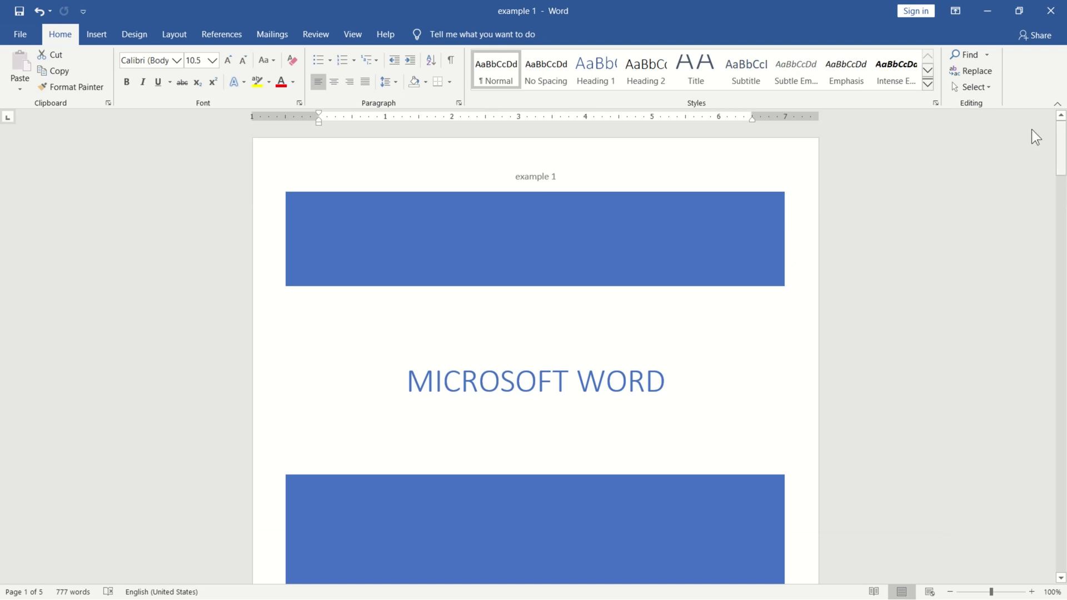
{"action": "left_click", "coordinate": [576, 150]}
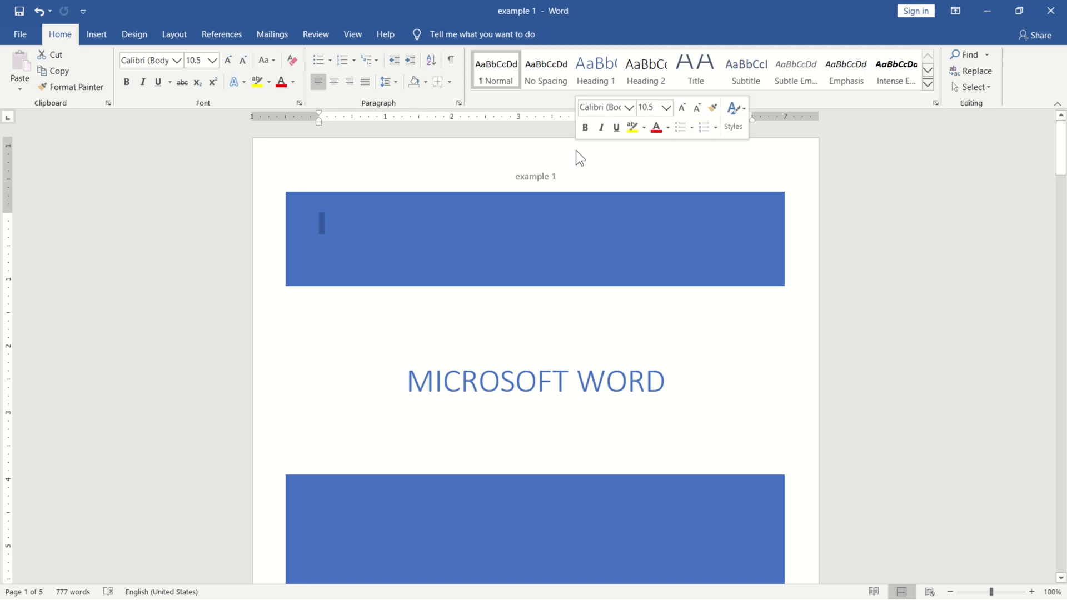
{"action": "double_click", "coordinate": [562, 143]}
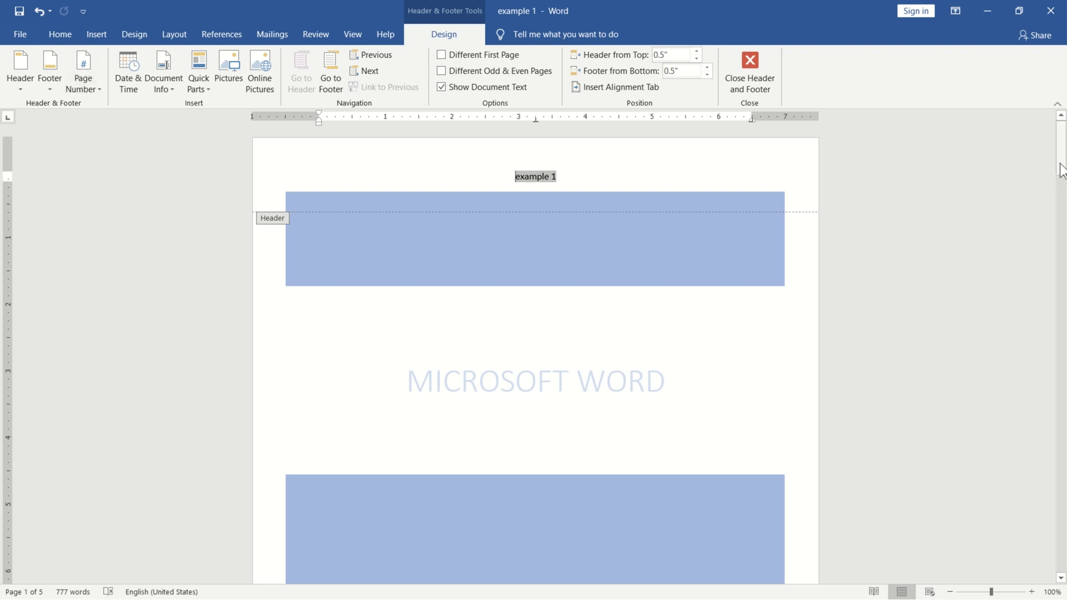
{"action": "left_click_drag", "start_coordinate": [1062, 174], "coordinate": [1063, 207]}
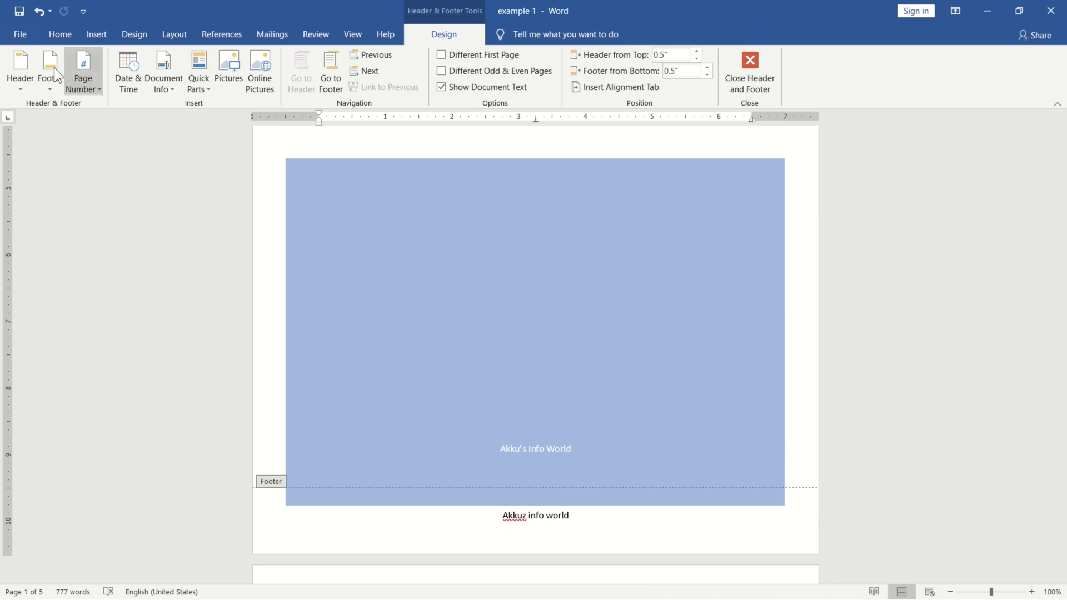
- Insert a Plain Number 2 page number at the bottom of the page
{"action": "left_click", "coordinate": [87, 84]}
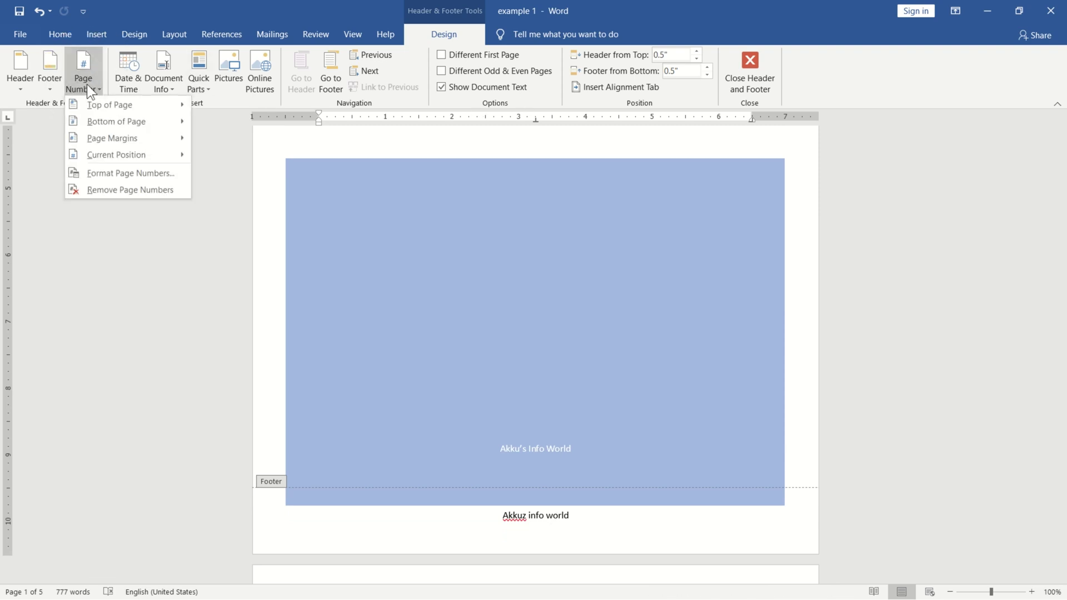
{"action": "mouse_move", "coordinate": [91, 102]}
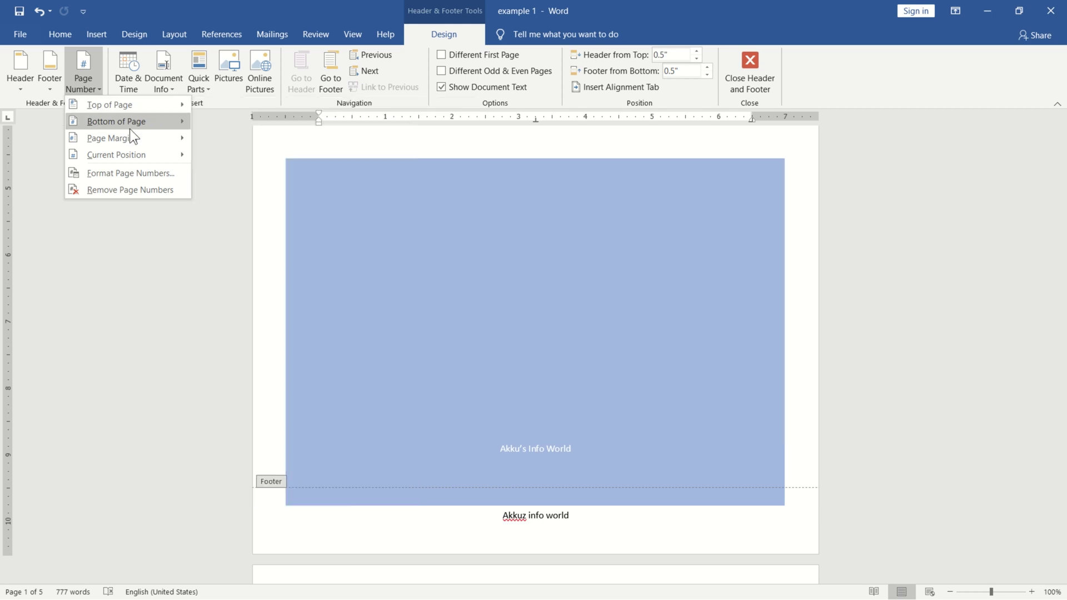
{"action": "mouse_move", "coordinate": [129, 127]}
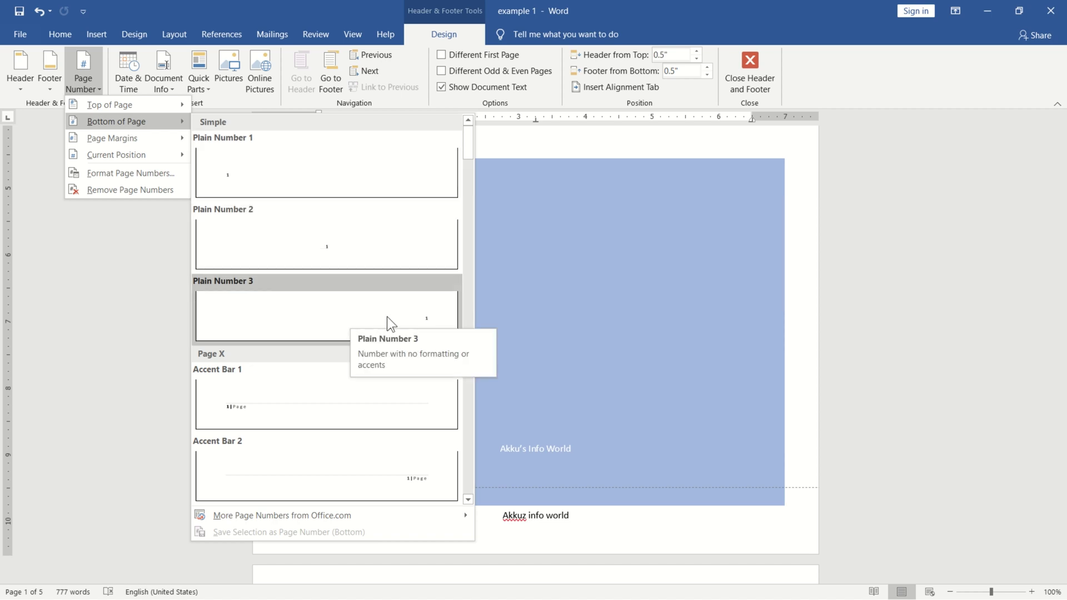
{"action": "left_click", "coordinate": [322, 247]}
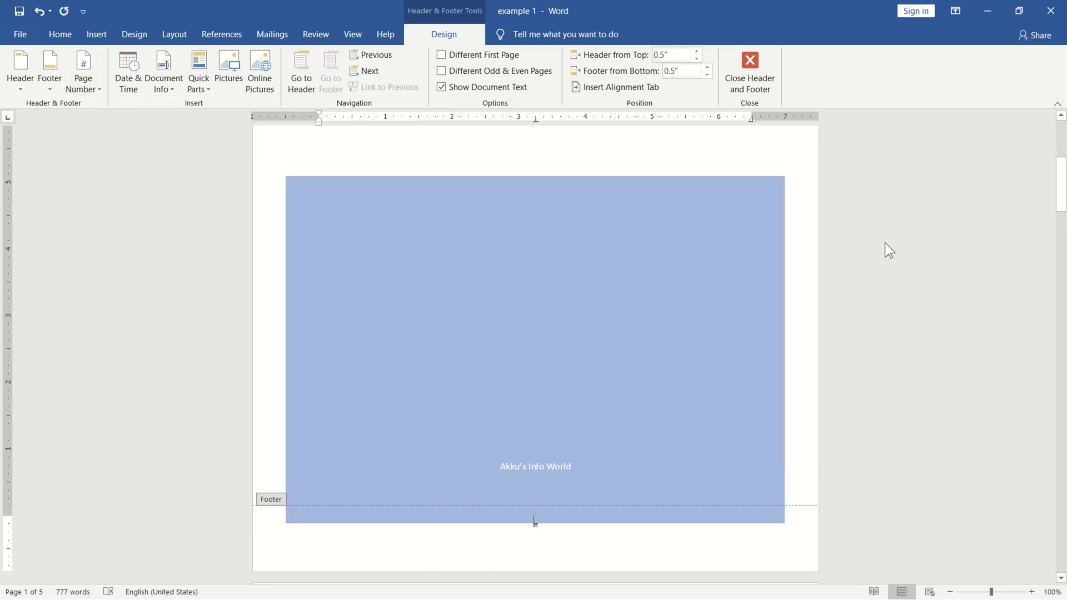
- Adjust the margin, exit header and footer editing, and scroll to the cover footer showing 0
{"action": "left_click_drag", "start_coordinate": [1060, 188], "coordinate": [1066, 294]}
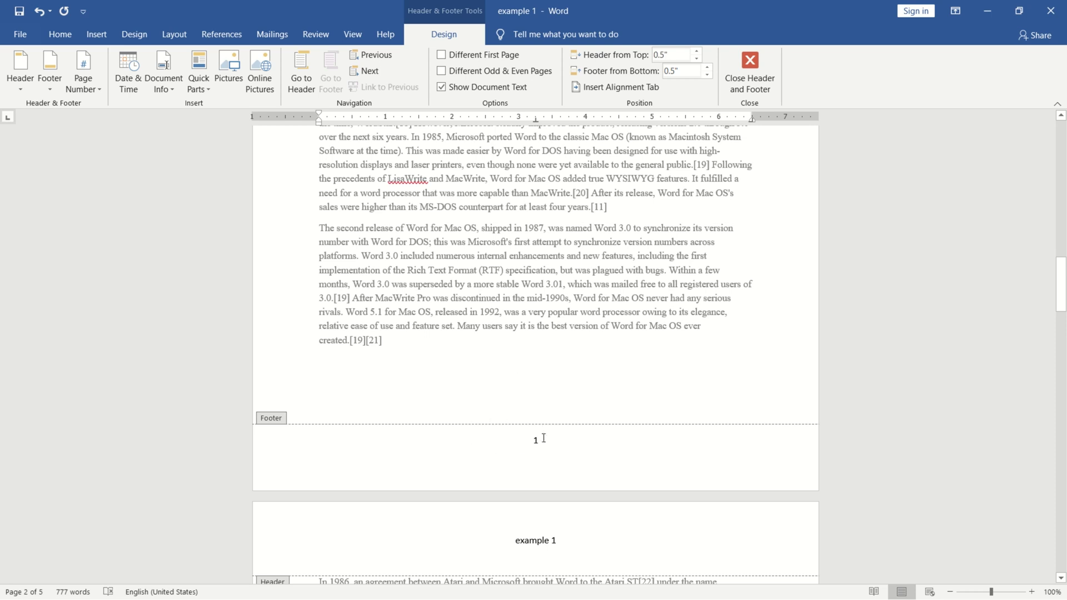
{"action": "left_click_drag", "start_coordinate": [1059, 289], "coordinate": [611, 390]}
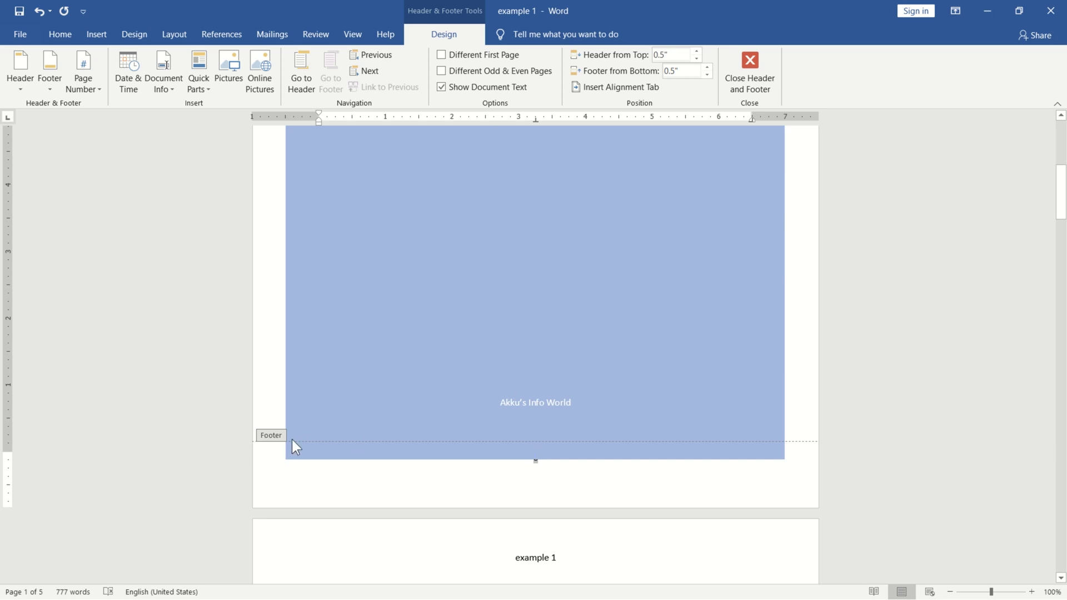
{"action": "left_click", "coordinate": [11, 451]}
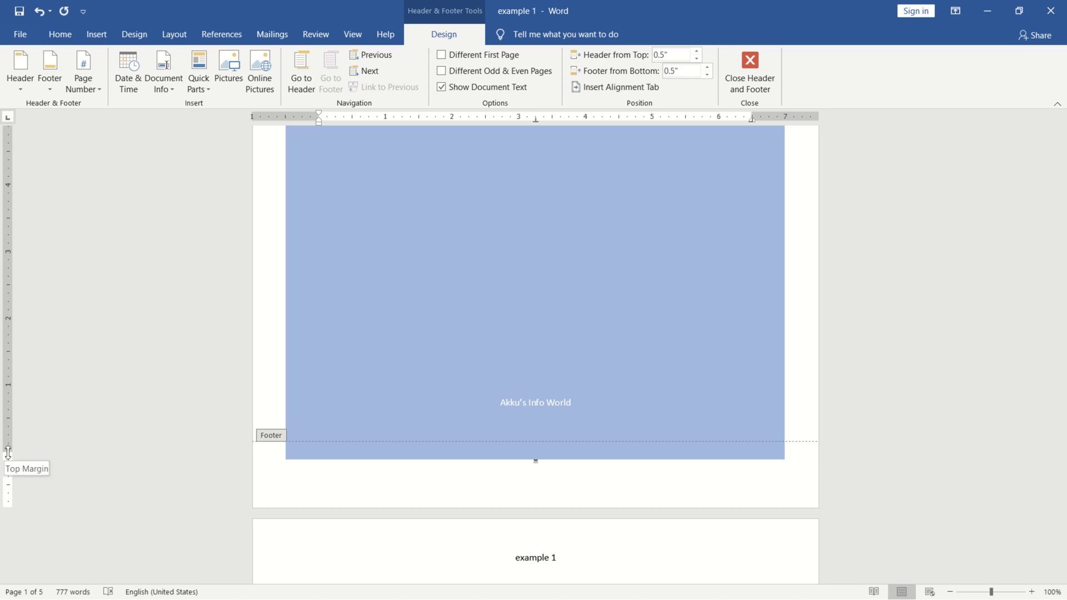
{"action": "left_click_drag", "start_coordinate": [9, 456], "coordinate": [9, 466]}
{"action": "key", "text": "Escape"}
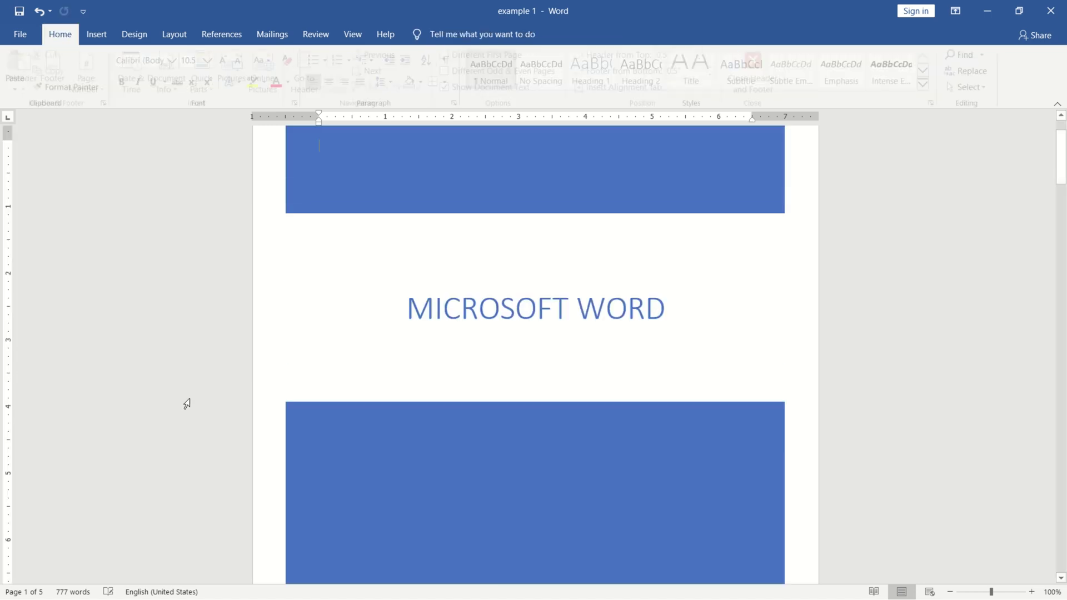
{"action": "left_click", "coordinate": [734, 269]}
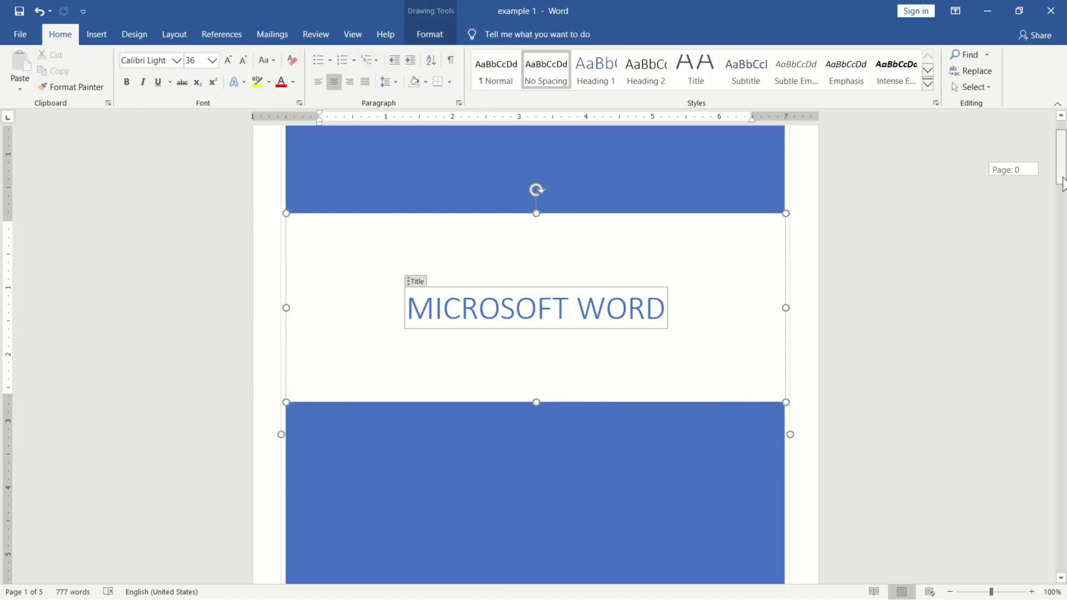
{"action": "left_click_drag", "start_coordinate": [1063, 184], "coordinate": [1063, 225]}
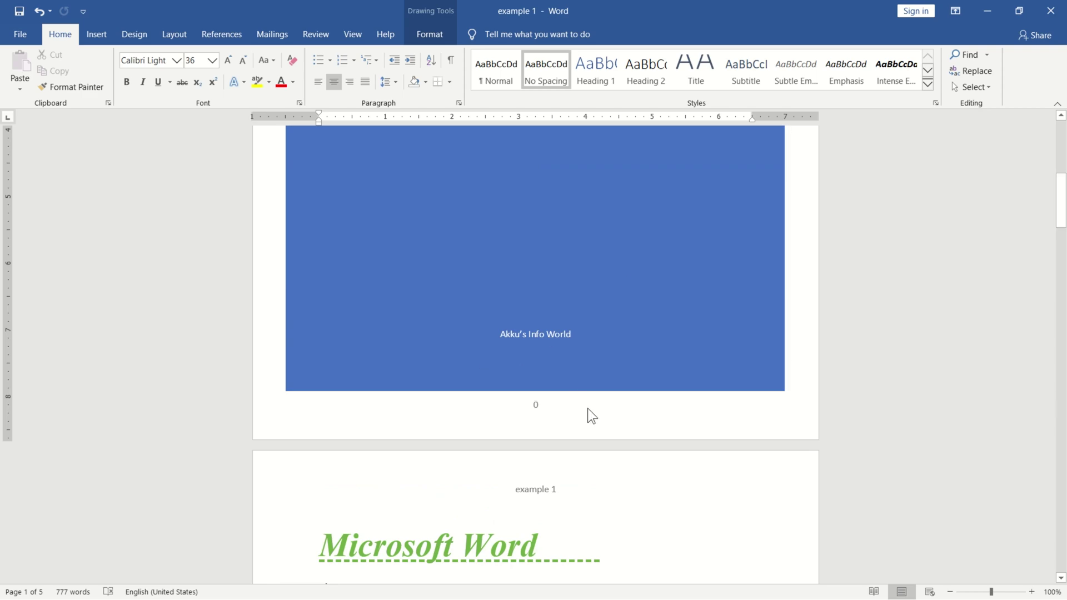
{"action": "scroll", "coordinate": [728, 475], "scroll_direction": "down", "scroll_amount": 3}
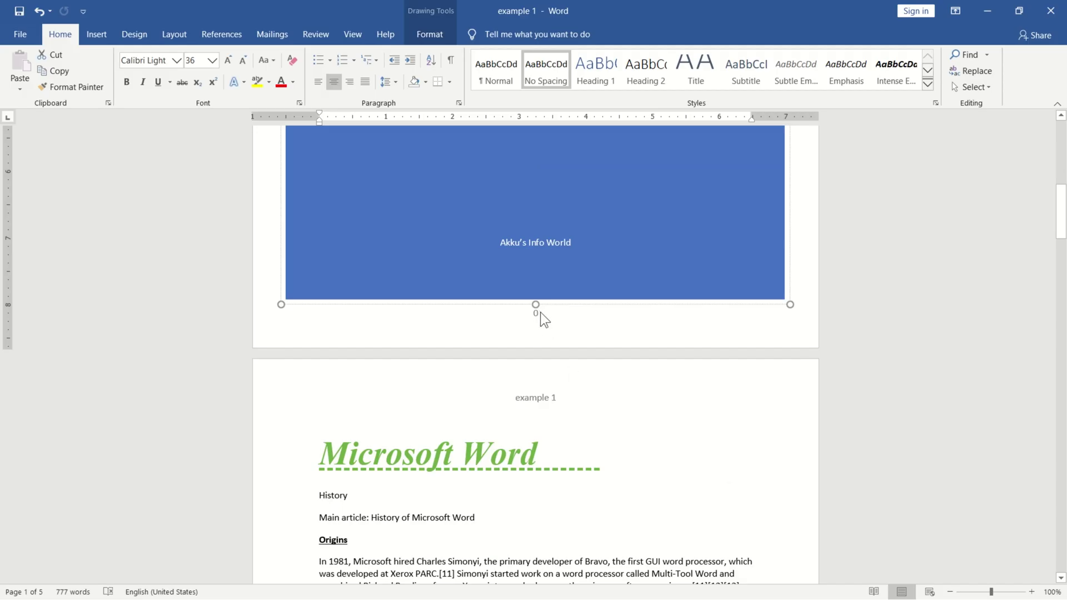
- Format the page numbers as 1, 2, 3 starting at 0
{"action": "double_click", "coordinate": [508, 316]}
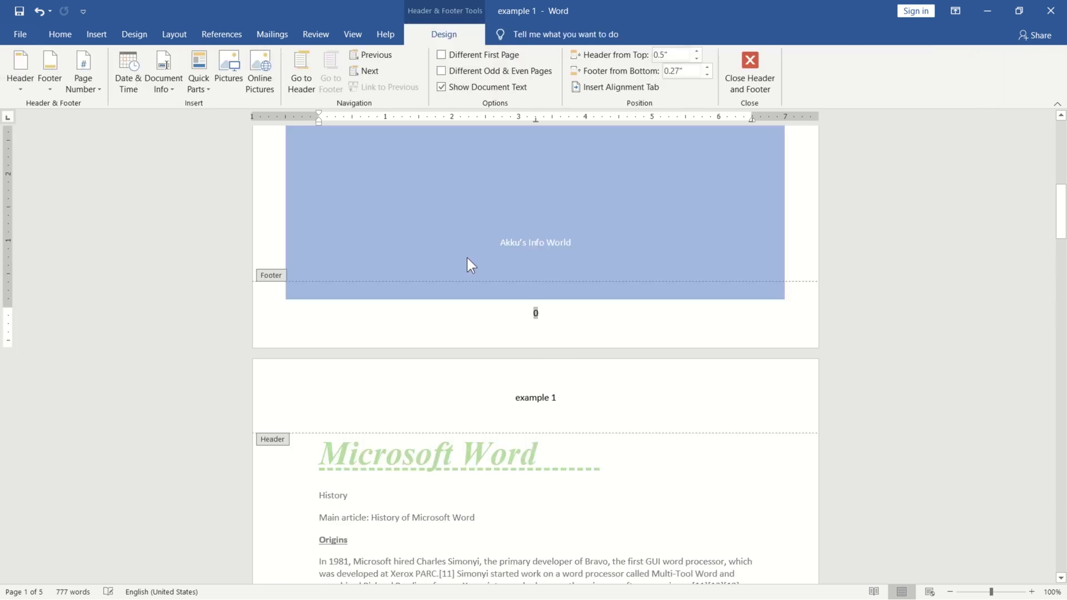
{"action": "left_click", "coordinate": [89, 86]}
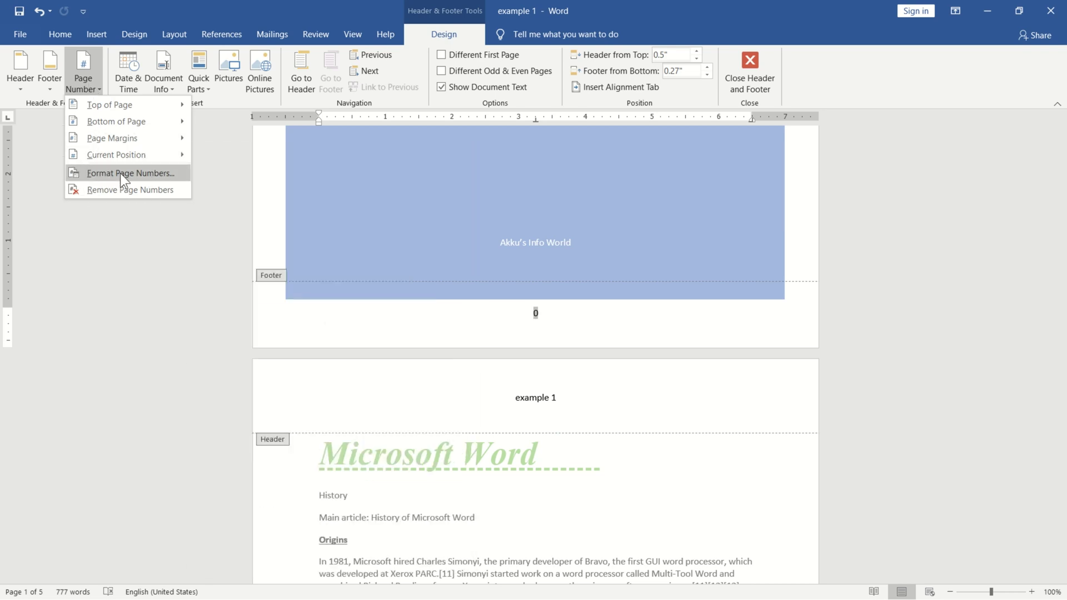
{"action": "left_click", "coordinate": [120, 172]}
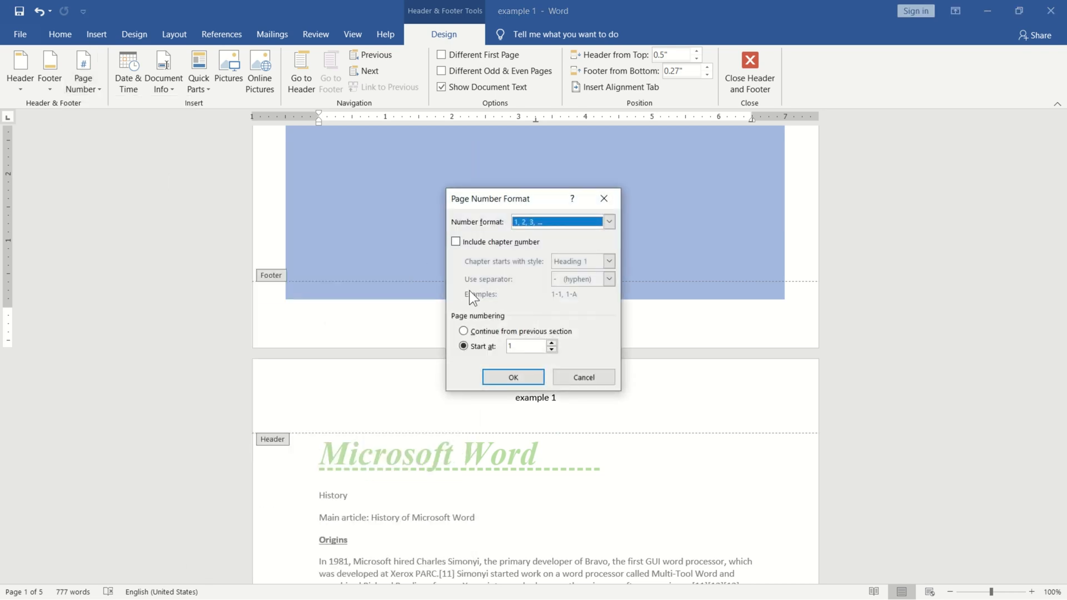
{"action": "left_click", "coordinate": [606, 222]}
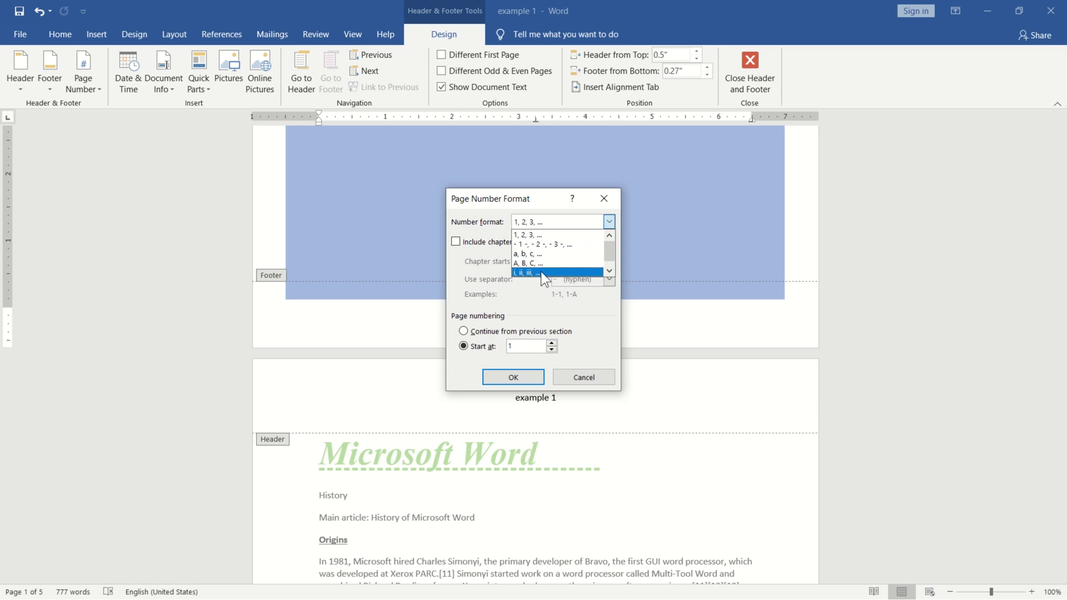
{"action": "left_click", "coordinate": [478, 356]}
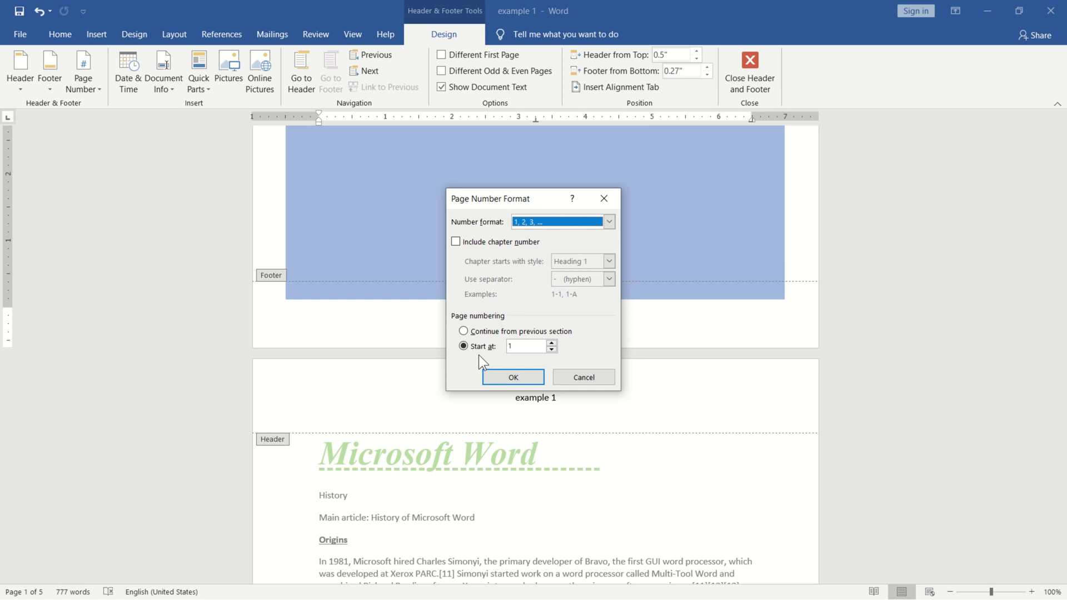
{"action": "left_click", "coordinate": [552, 348]}
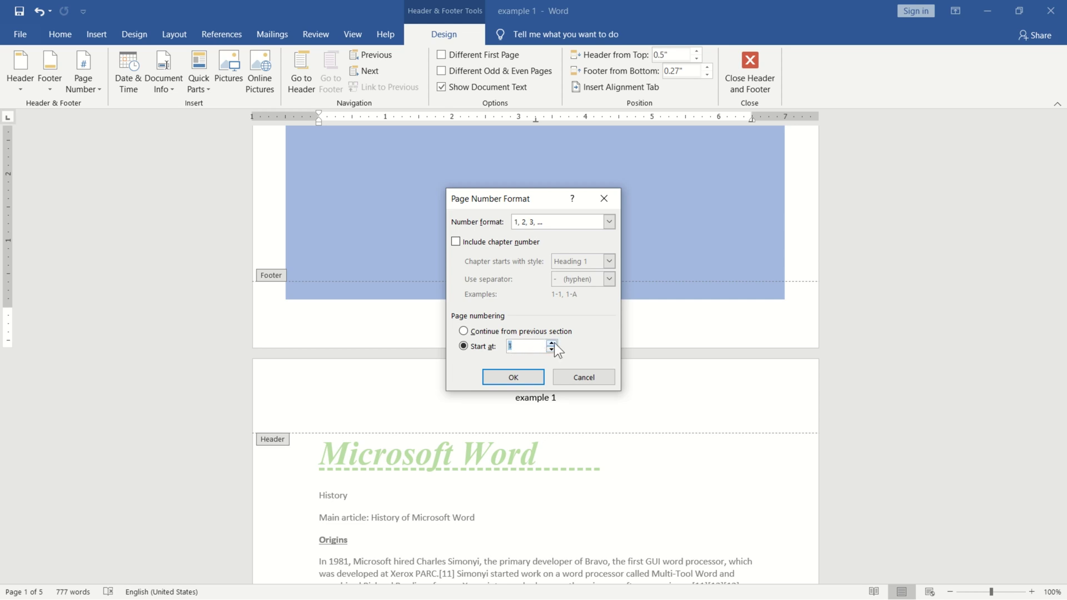
{"action": "left_click", "coordinate": [515, 373]}
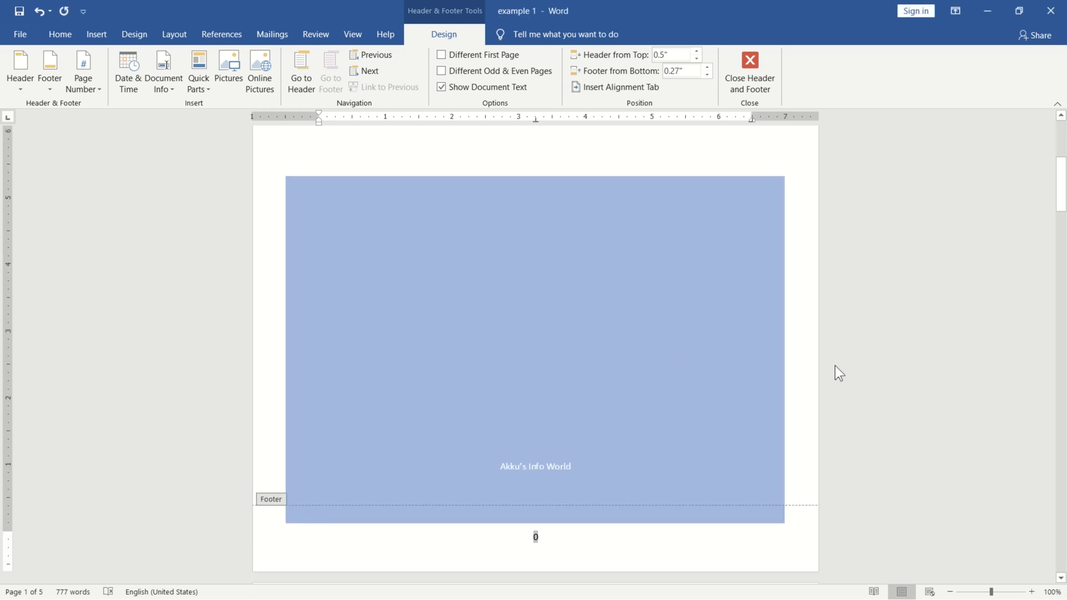
- Set page numbering to continue from the previous section, changing the footer number to 1
{"action": "left_click", "coordinate": [662, 550]}
{"action": "left_click", "coordinate": [546, 543]}
{"action": "left_click", "coordinate": [79, 89]}
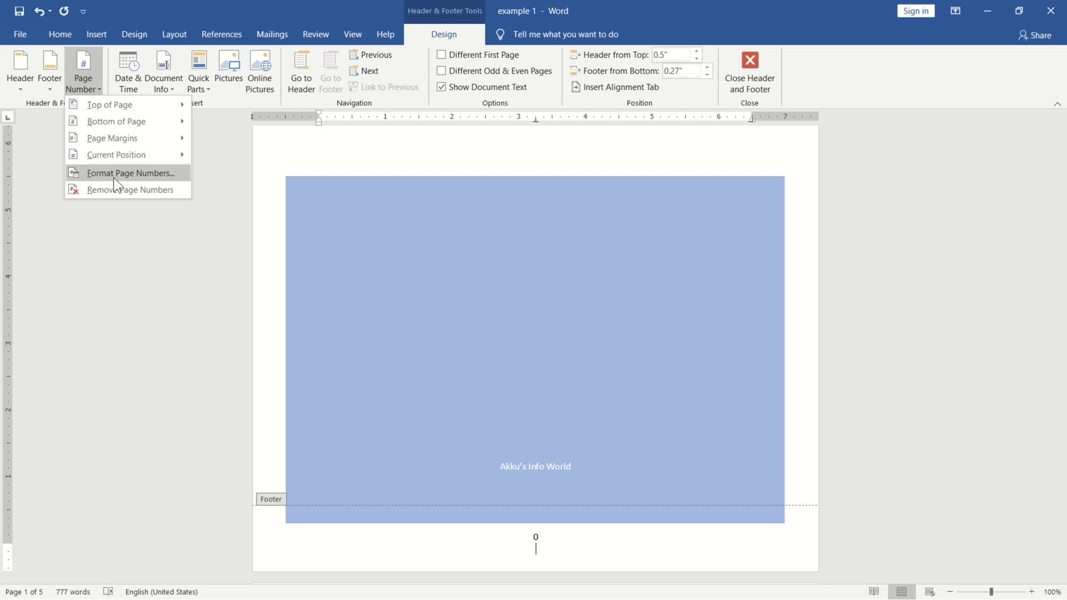
{"action": "left_click", "coordinate": [117, 174]}
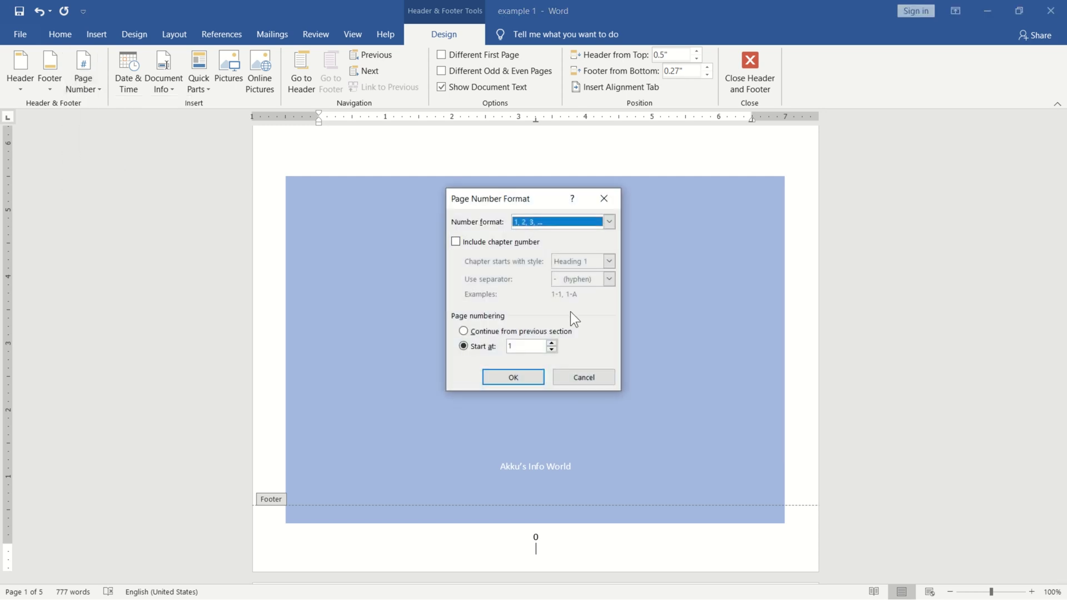
{"action": "left_click", "coordinate": [463, 344]}
{"action": "left_click", "coordinate": [463, 332]}
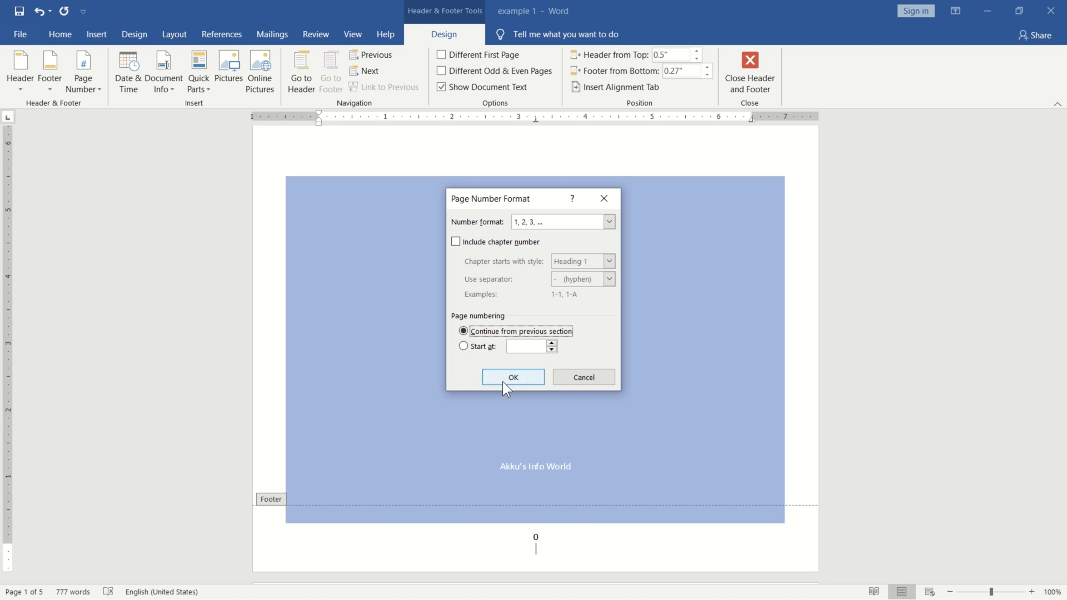
{"action": "left_click", "coordinate": [503, 381]}
{"action": "left_click", "coordinate": [537, 542]}
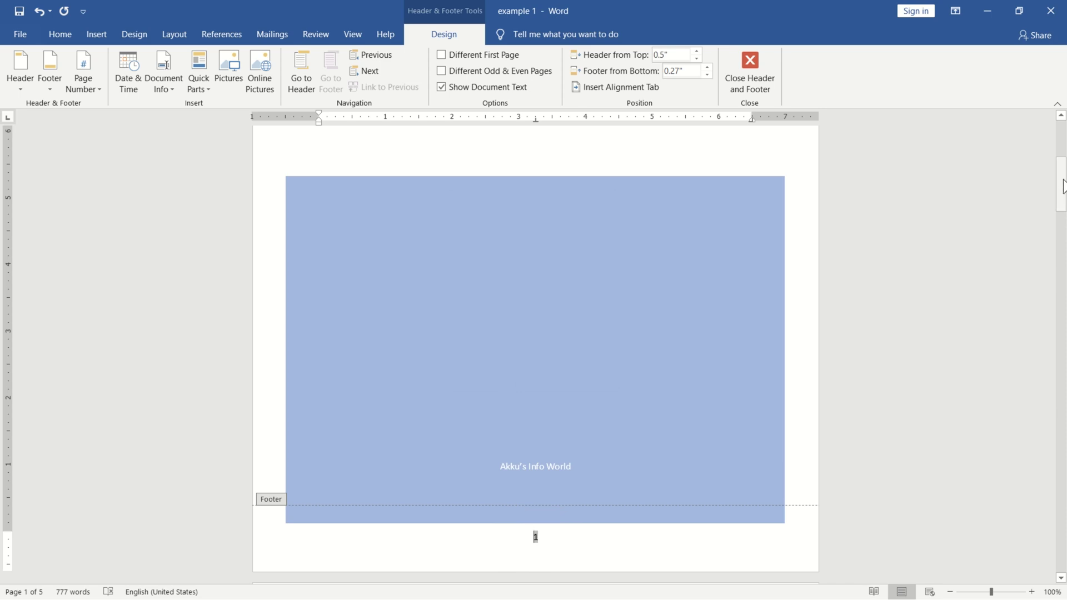
{"action": "mouse_move", "coordinate": [1061, 191]}
{"action": "left_mouse_down"}
{"action": "mouse_move", "coordinate": [1064, 377]}
{"action": "mouse_move", "coordinate": [1064, 186]}
{"action": "mouse_move", "coordinate": [1066, 207]}
{"action": "left_mouse_up"}
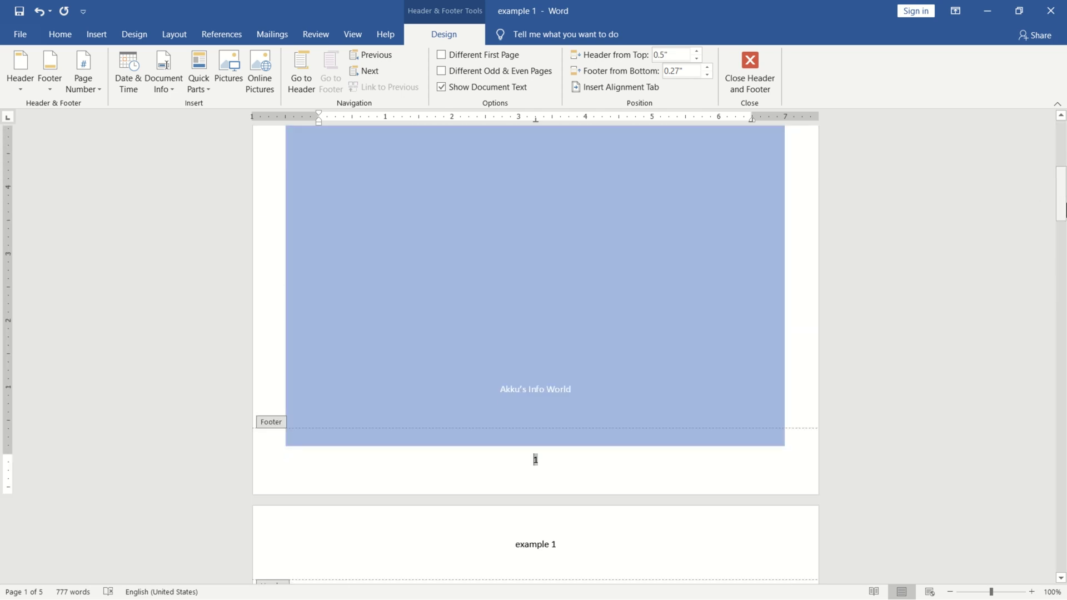
- Change the page number format to i, ii, iii and close header and footer editing
{"action": "left_click", "coordinate": [92, 89]}
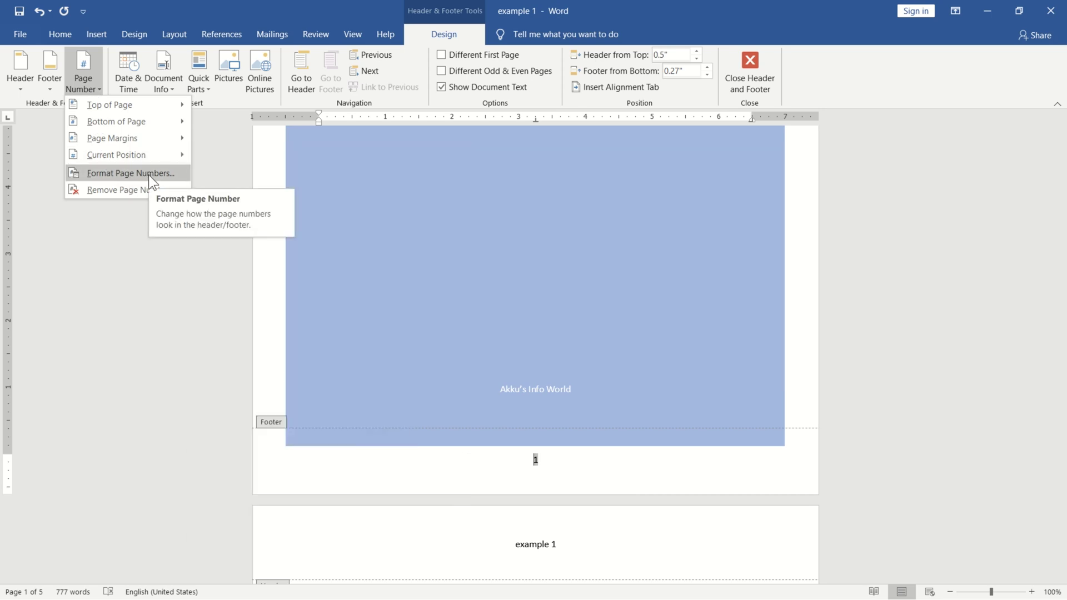
{"action": "left_click", "coordinate": [148, 174]}
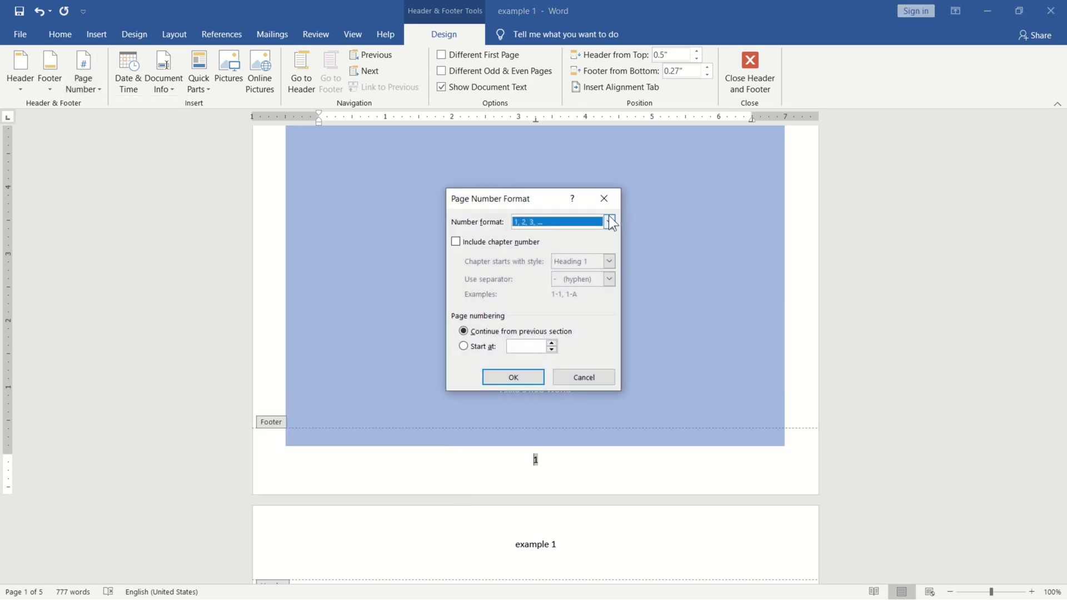
{"action": "left_click", "coordinate": [610, 223]}
{"action": "left_click", "coordinate": [529, 270]}
{"action": "left_click", "coordinate": [522, 376]}
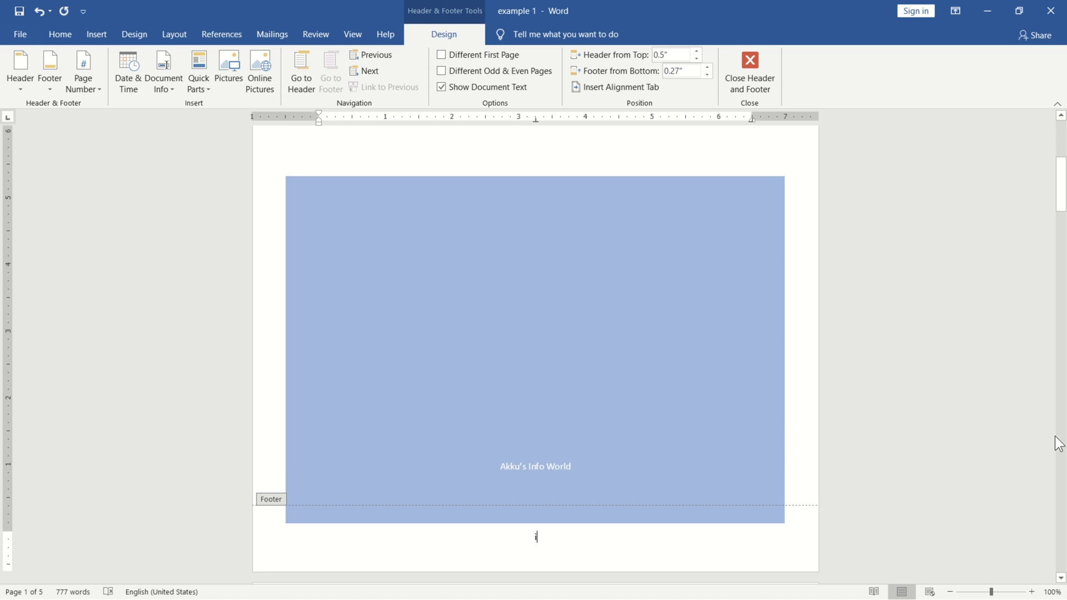
{"action": "left_click_drag", "start_coordinate": [1062, 211], "coordinate": [1066, 183]}
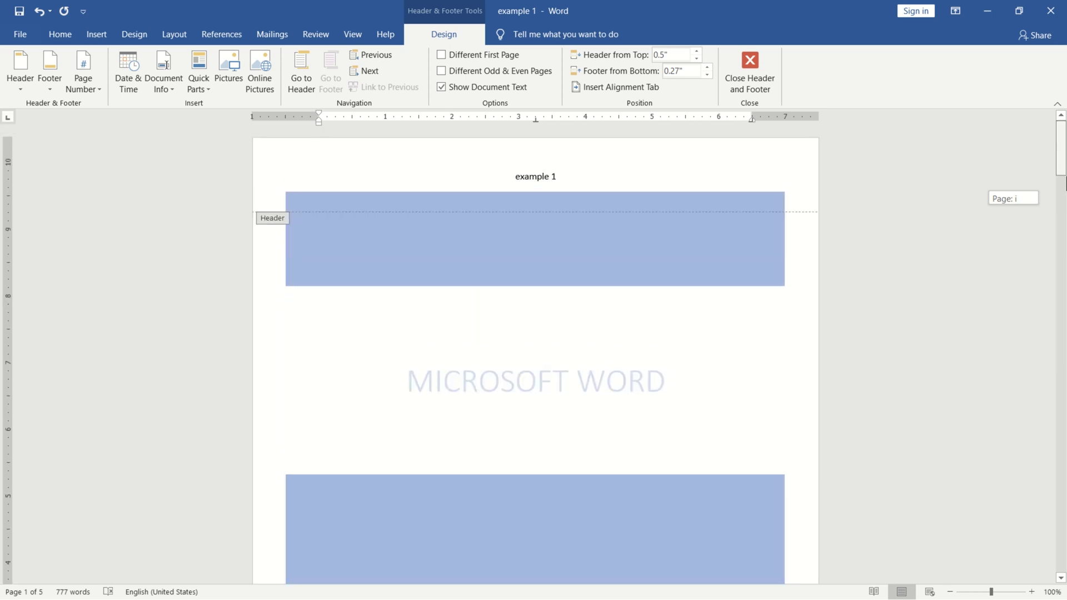
{"action": "double_click", "coordinate": [613, 354]}
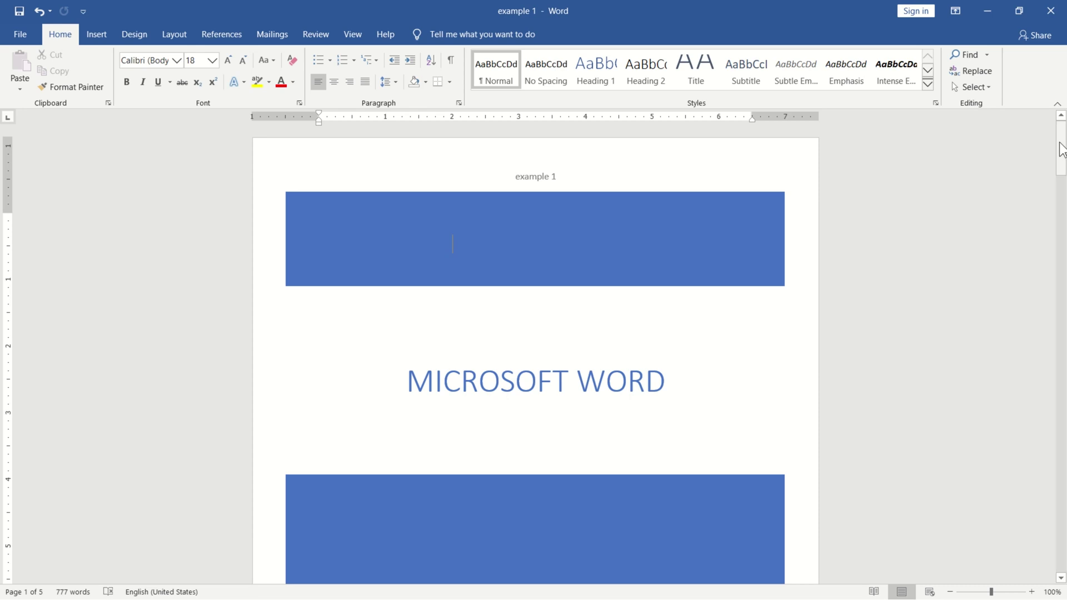
{"action": "mouse_move", "coordinate": [1061, 149]}
{"action": "left_mouse_down"}
{"action": "mouse_move", "coordinate": [1061, 218]}
{"action": "mouse_move", "coordinate": [1063, 131]}
{"action": "mouse_move", "coordinate": [1065, 214]}
{"action": "mouse_move", "coordinate": [1065, 143]}
{"action": "left_mouse_up"}
- Turn on Different First Page so the cover page no longer shows the 'example 1' header
{"action": "double_click", "coordinate": [613, 161]}
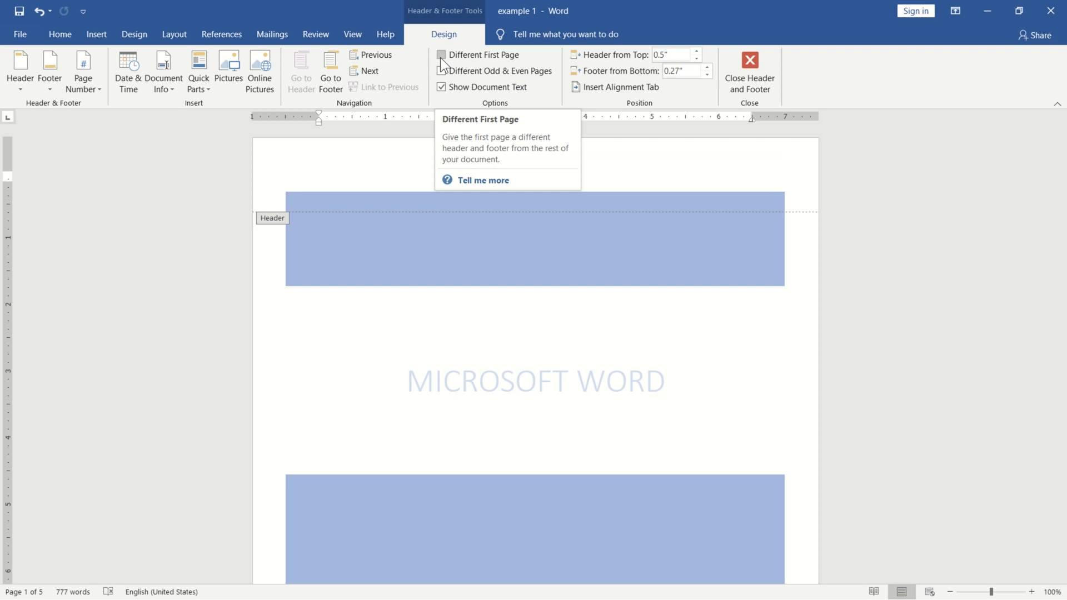
{"action": "left_click", "coordinate": [440, 55]}
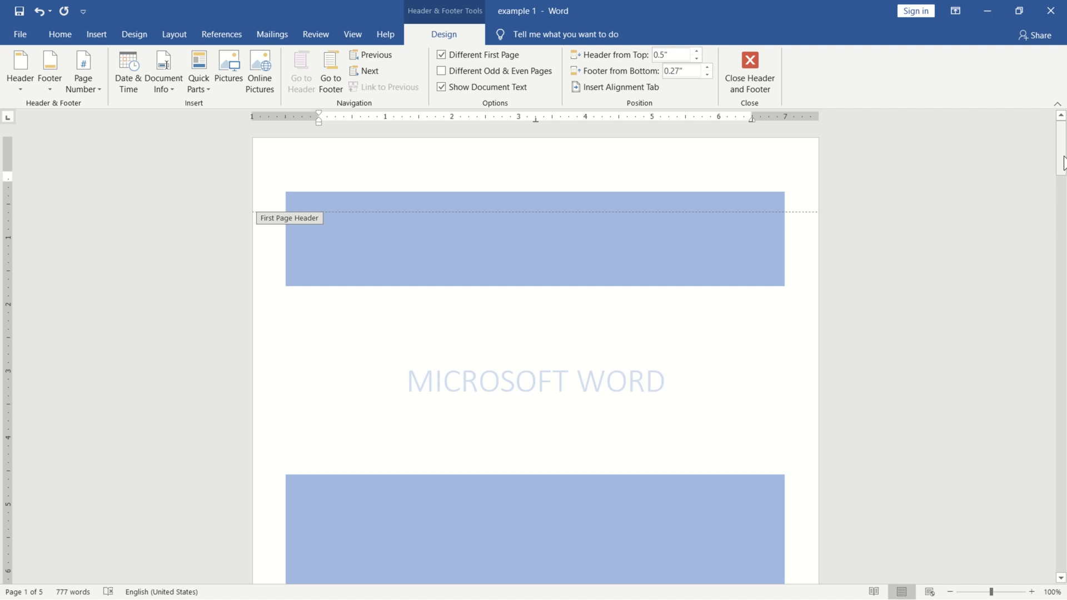
{"action": "left_click_drag", "start_coordinate": [1062, 164], "coordinate": [1062, 309]}
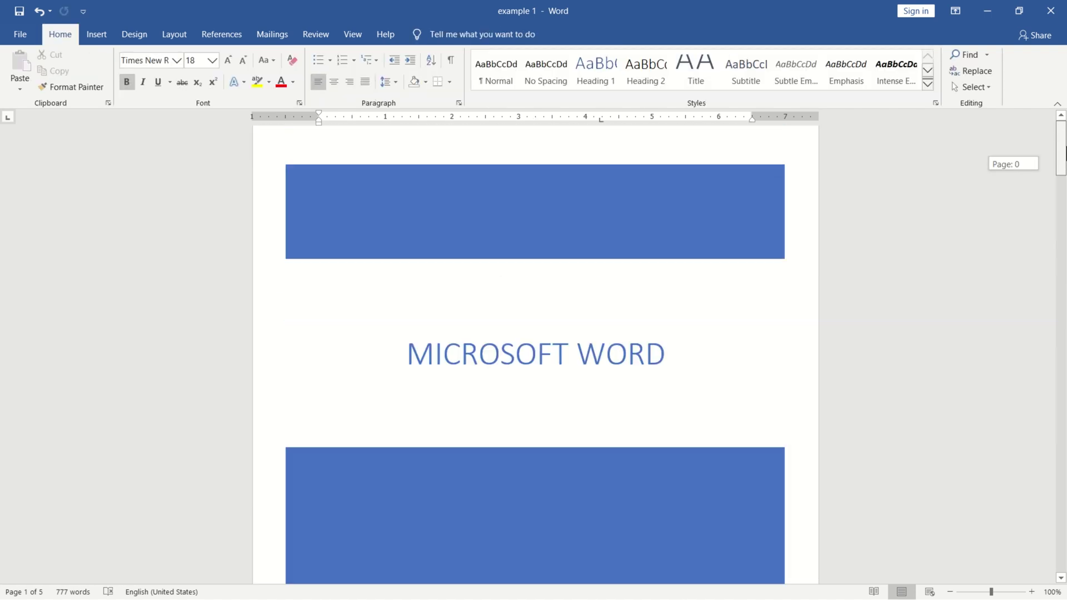
{"action": "left_click_drag", "start_coordinate": [1063, 154], "coordinate": [1062, 312]}
{"action": "left_click", "coordinate": [561, 255]}
{"action": "left_click", "coordinate": [545, 348]}
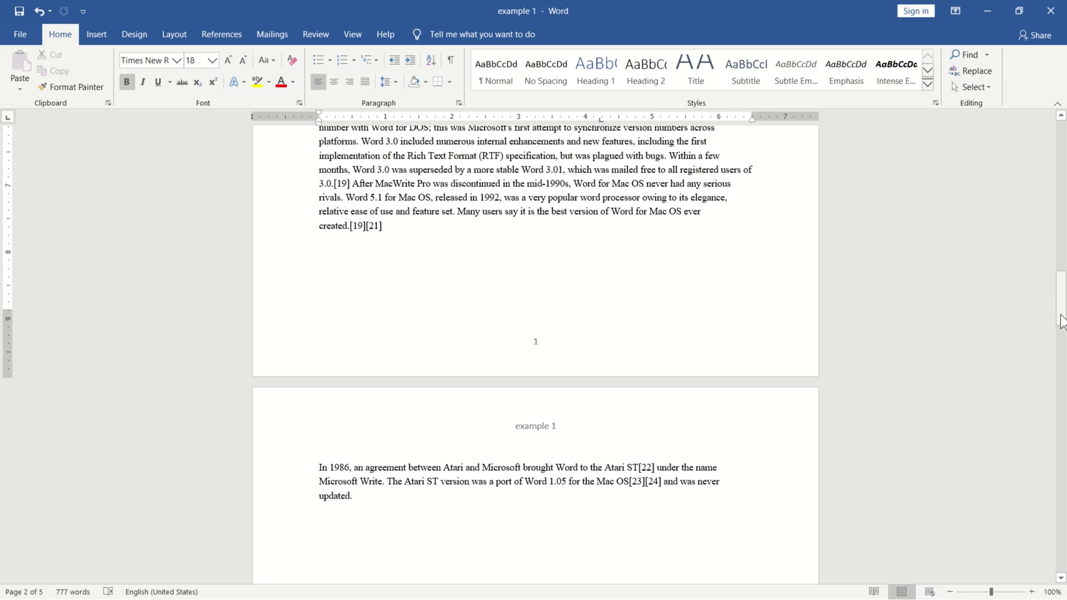
{"action": "left_click_drag", "start_coordinate": [1063, 321], "coordinate": [1062, 170]}
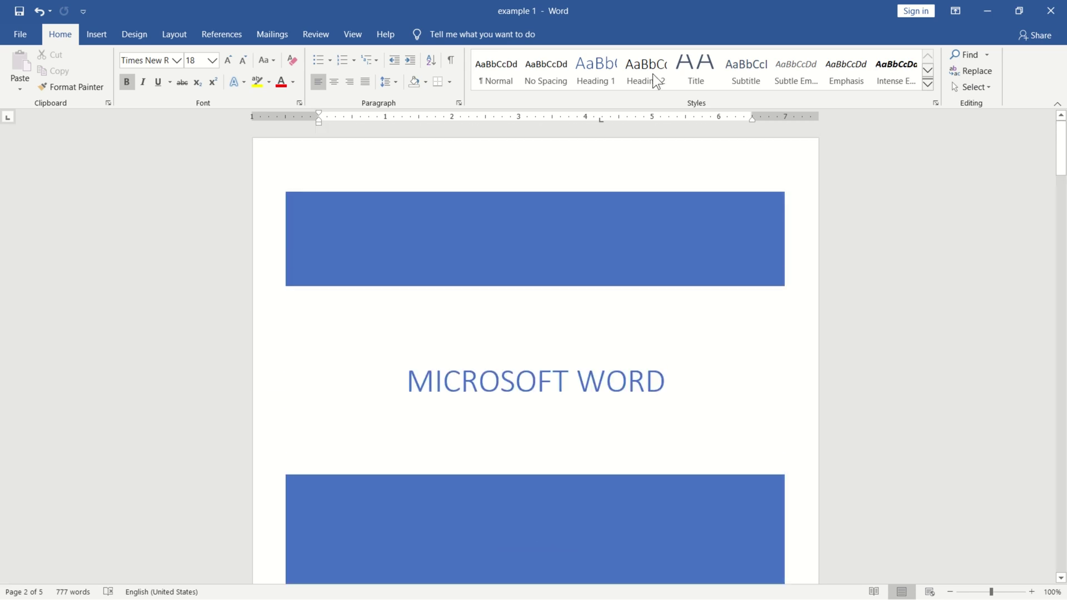
- Enter 'MSW' as the cover page header, then undo it to restore 'example 1'
{"action": "double_click", "coordinate": [517, 153]}
{"action": "type", "text": "MS"}
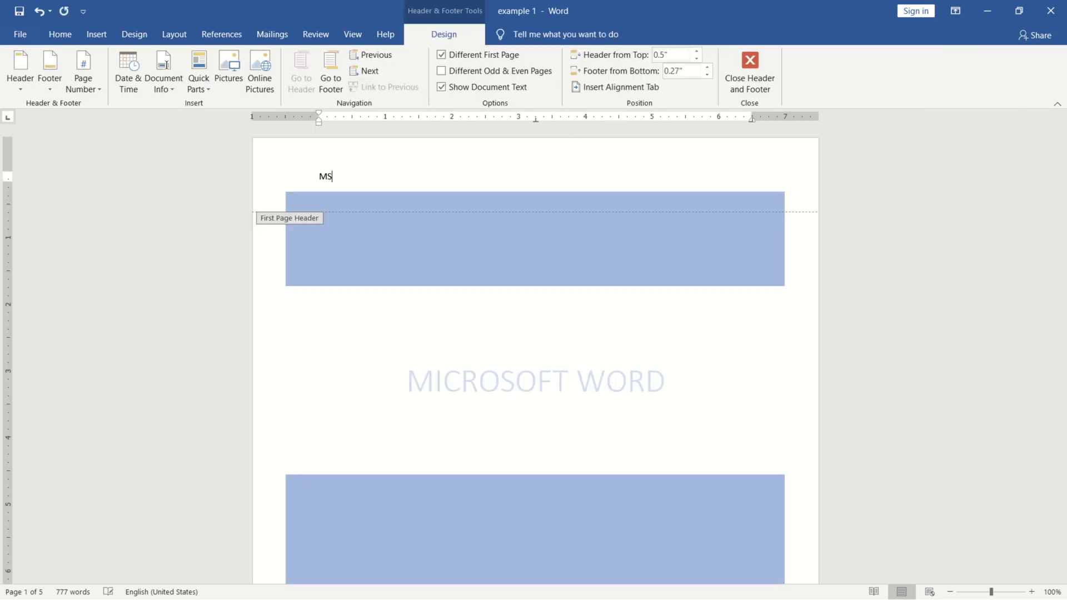
{"action": "type", "text": "W"}
{"action": "double_click", "coordinate": [493, 328]}
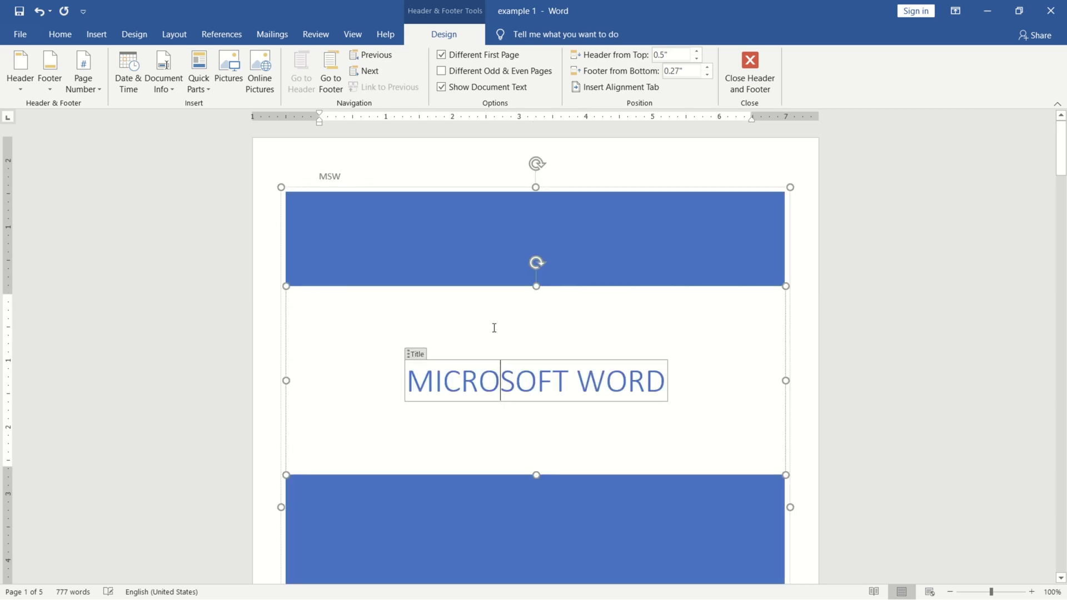
{"action": "scroll", "coordinate": [1065, 206], "scroll_direction": "down", "scroll_amount": 10}
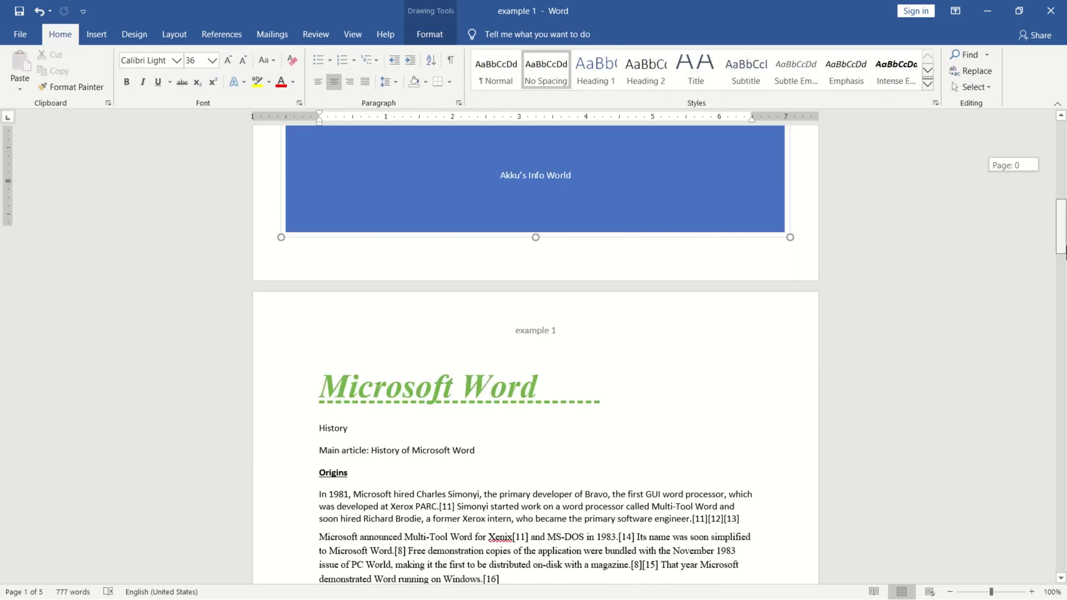
{"action": "left_click_drag", "start_coordinate": [1061, 253], "coordinate": [1063, 111]}
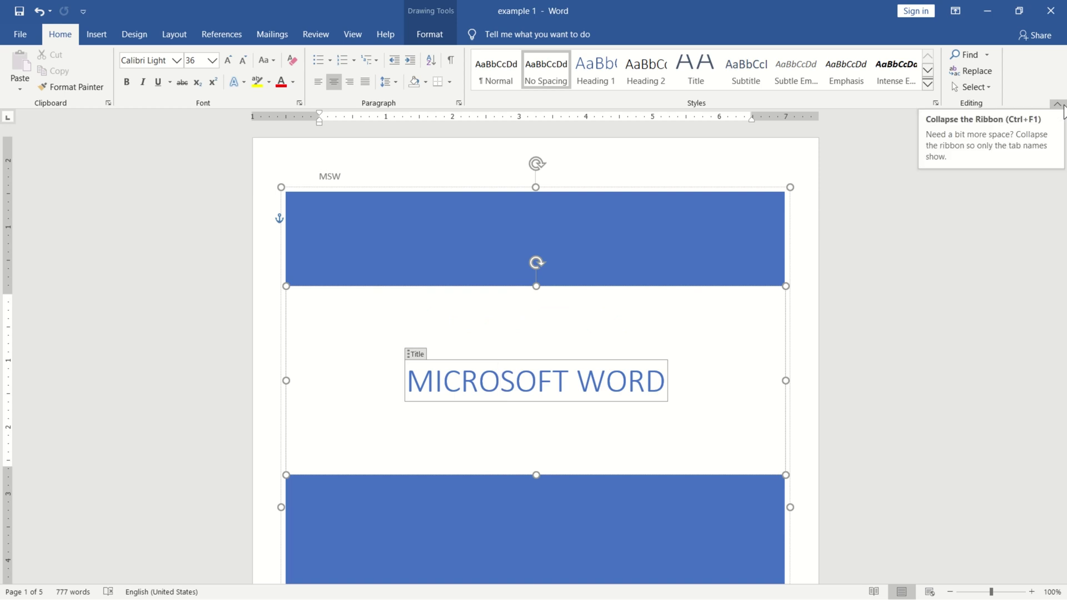
{"action": "key", "text": "ctrl+z"}
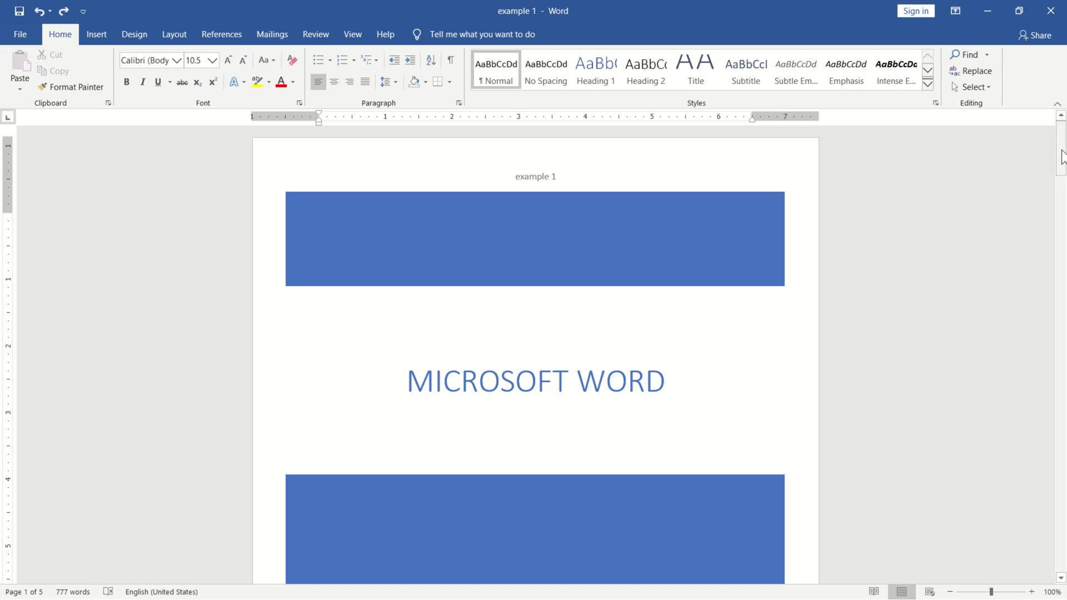
{"action": "mouse_move", "coordinate": [1063, 157]}
{"action": "left_mouse_down"}
{"action": "mouse_move", "coordinate": [1063, 309]}
{"action": "mouse_move", "coordinate": [1063, 171]}
{"action": "left_mouse_up"}
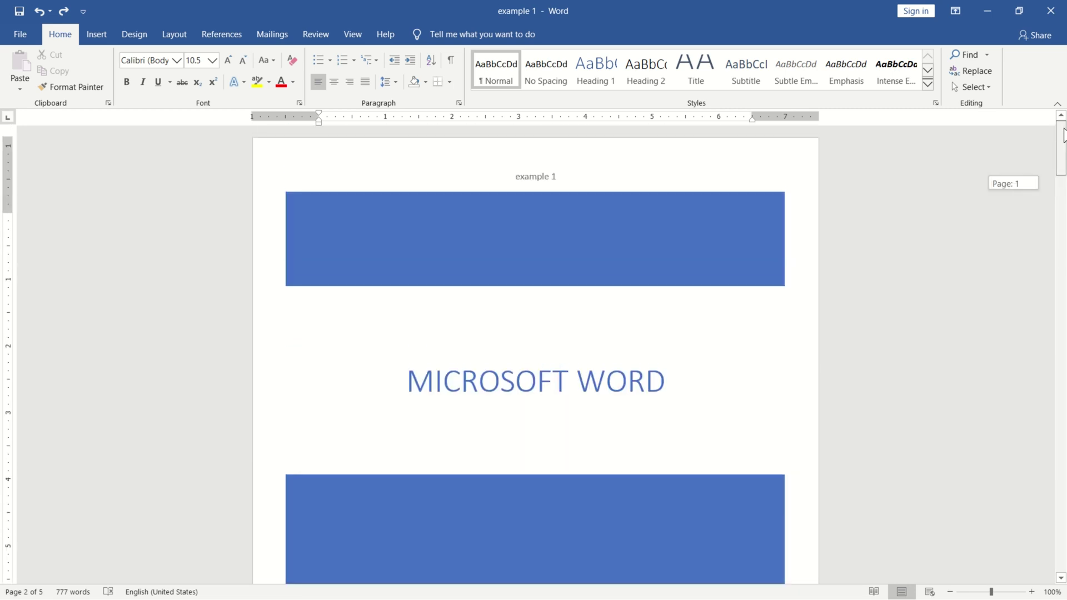
- Delete the 'example 1' header, enable Different Odd & Even Pages, and enter 'odd' as the odd-page header
{"action": "double_click", "coordinate": [567, 174]}
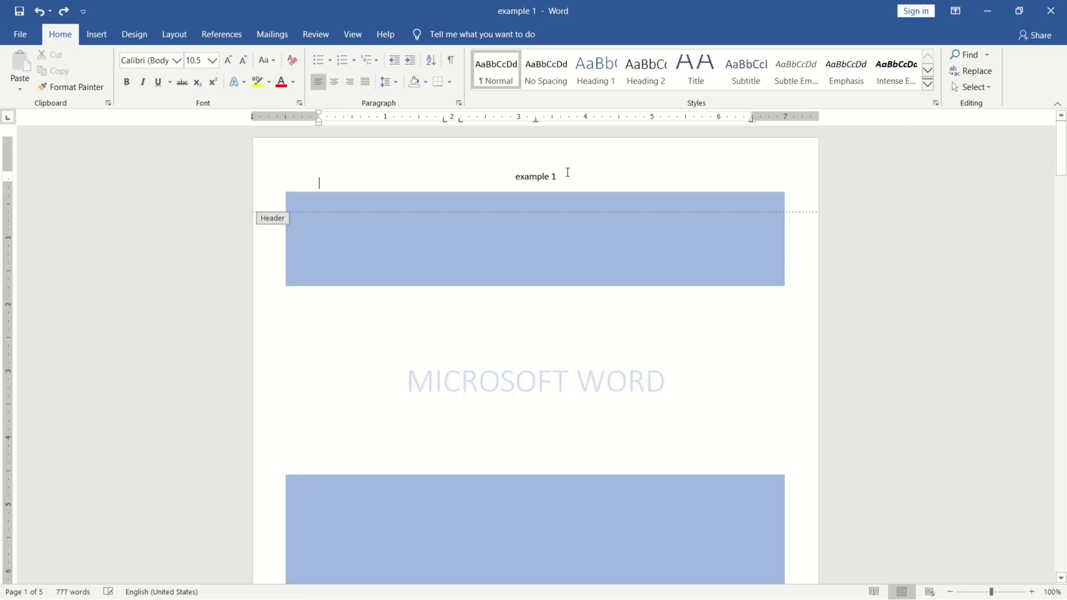
{"action": "triple_click", "coordinate": [461, 161]}
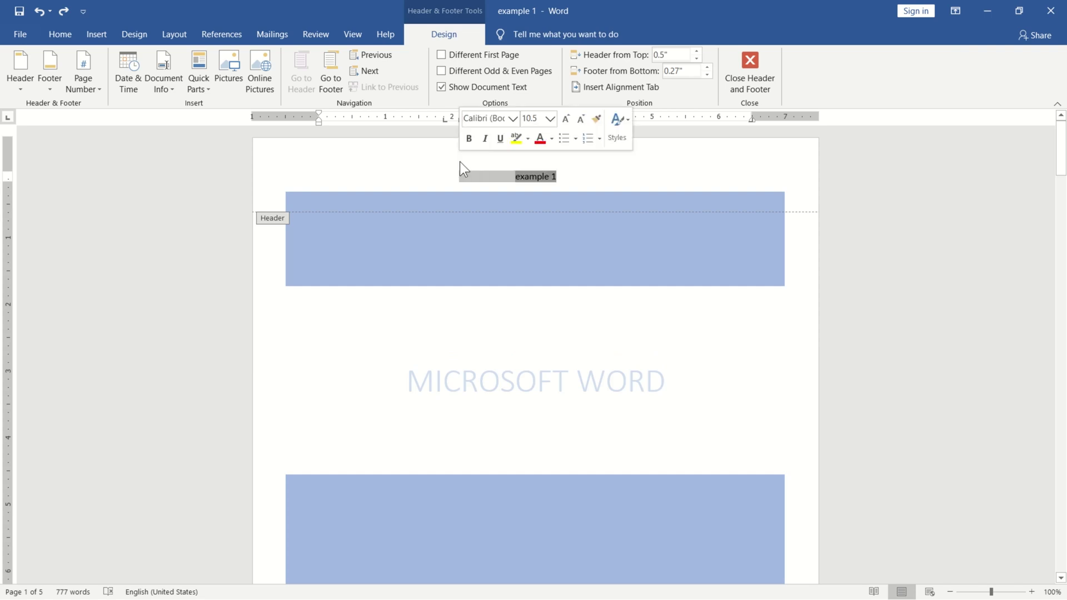
{"action": "key", "text": "BackSpace"}
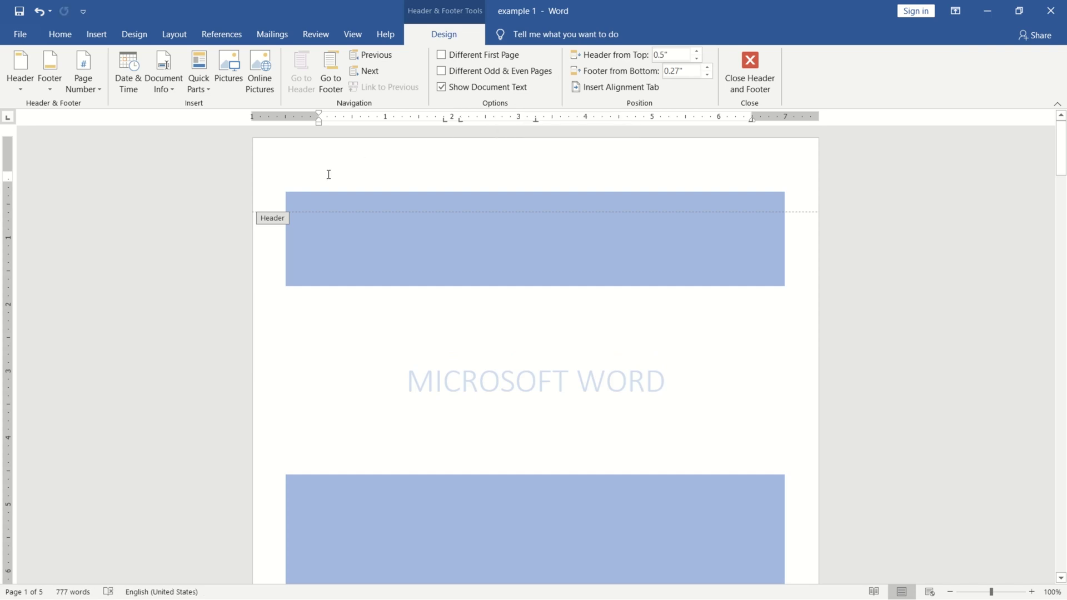
{"action": "type", "text": "od"}
{"action": "key", "text": "BackSpace"}
{"action": "key", "text": "BackSpace"}
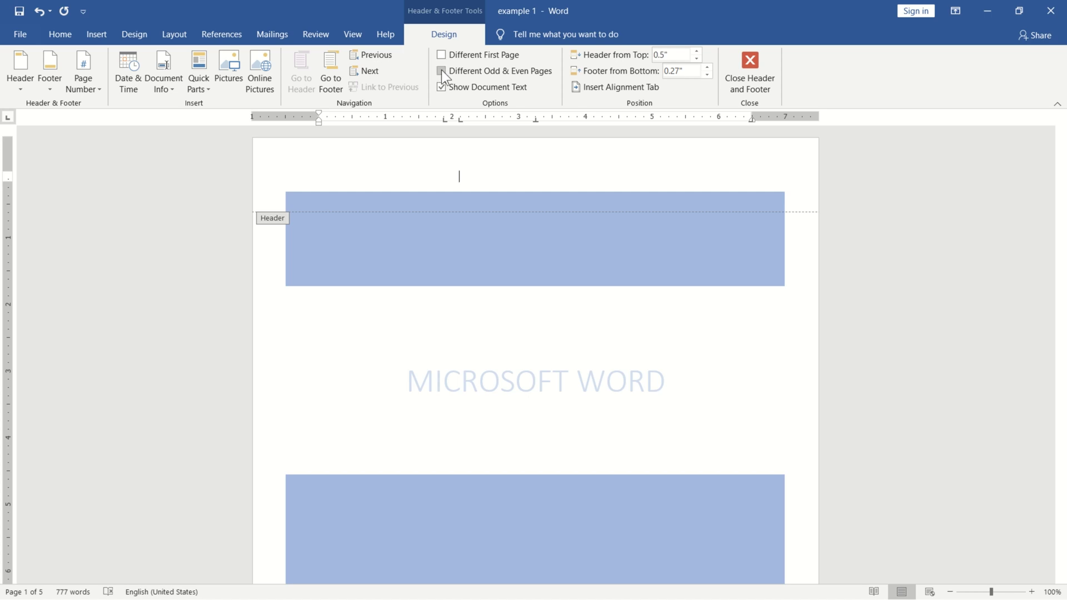
{"action": "left_click", "coordinate": [441, 70]}
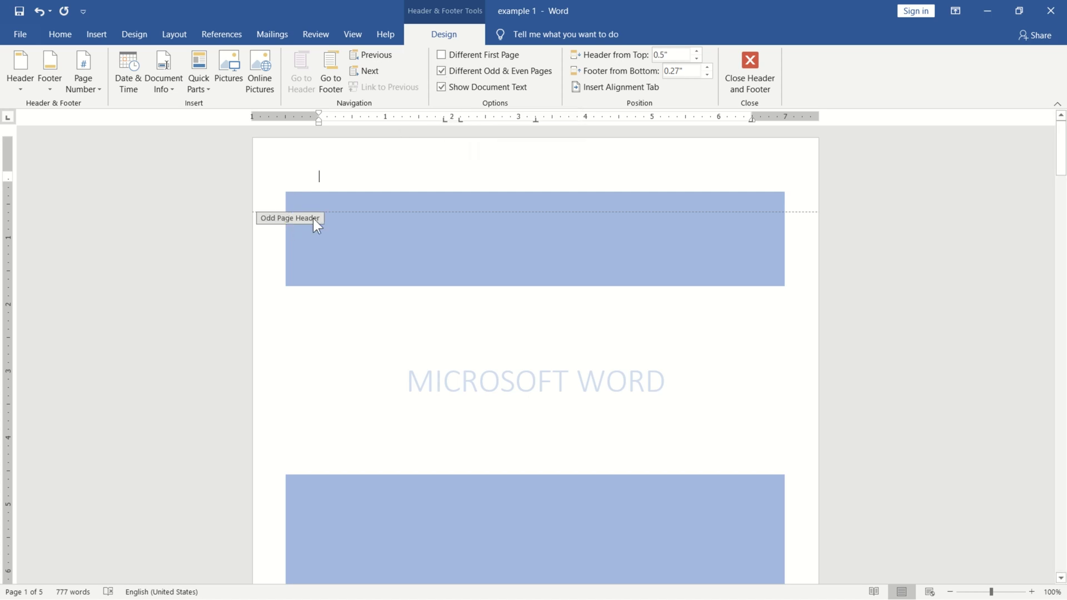
{"action": "type", "text": "odd"}
- Enter 'even' in page 2's Even Page Header and check that page 3 repeats 'odd'
{"action": "left_click_drag", "start_coordinate": [1065, 159], "coordinate": [1065, 246]}
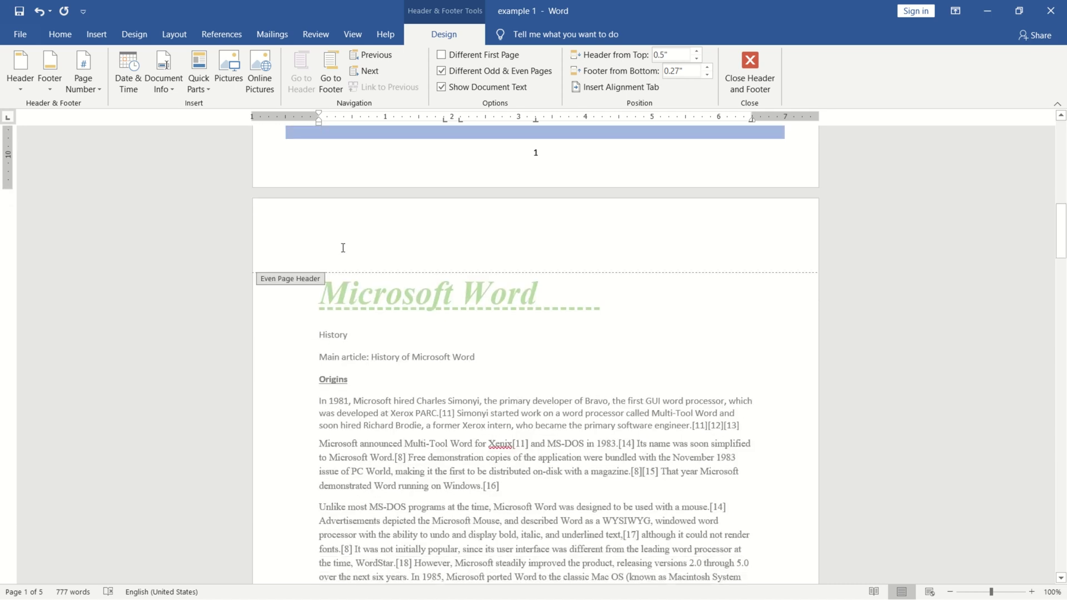
{"action": "left_click", "coordinate": [312, 257]}
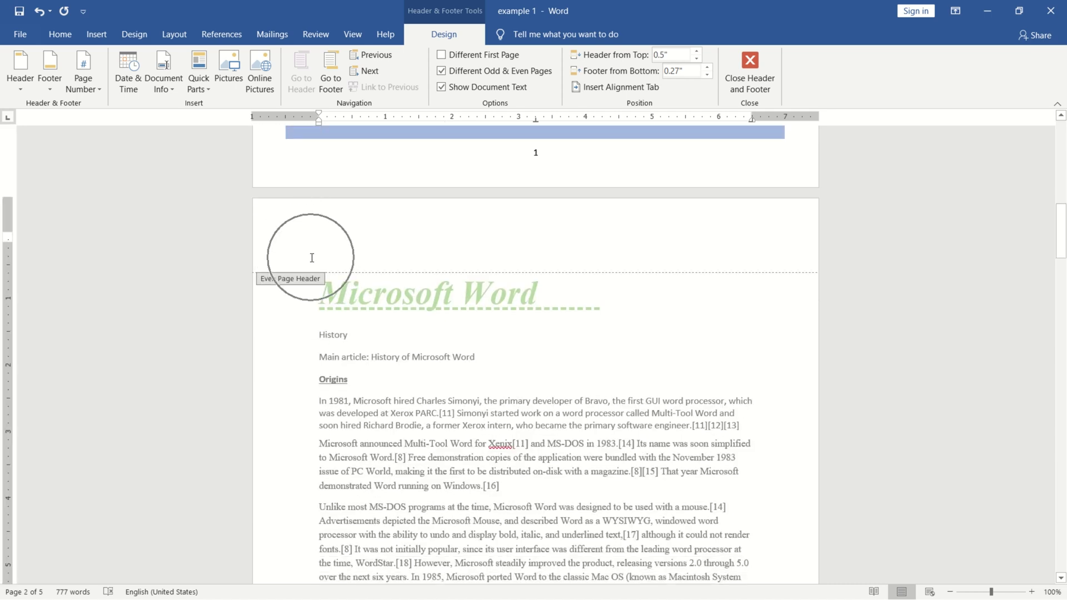
{"action": "type", "text": "ev"}
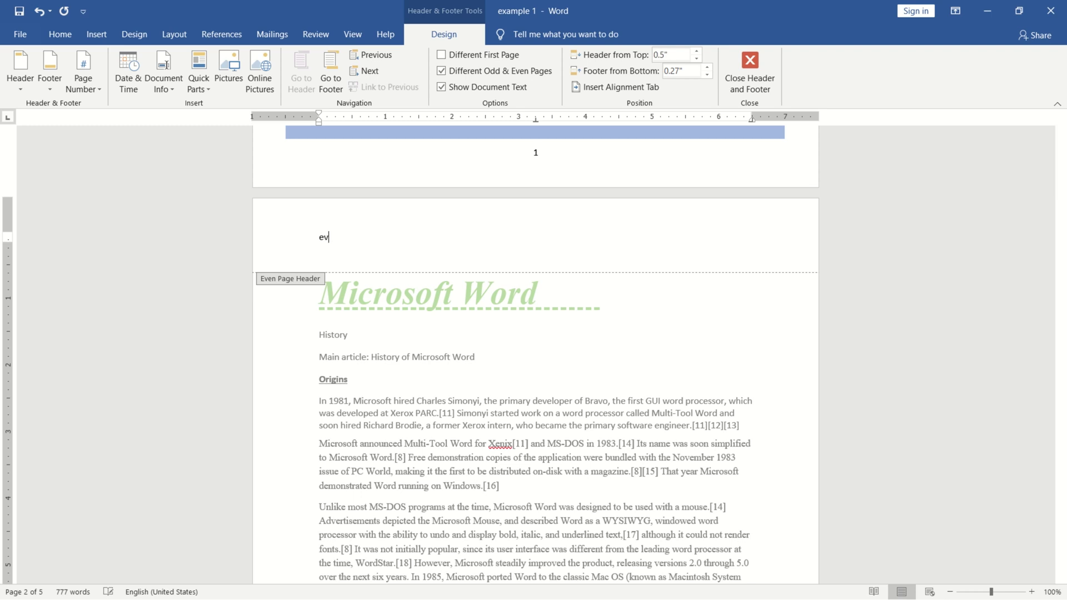
{"action": "type", "text": "en"}
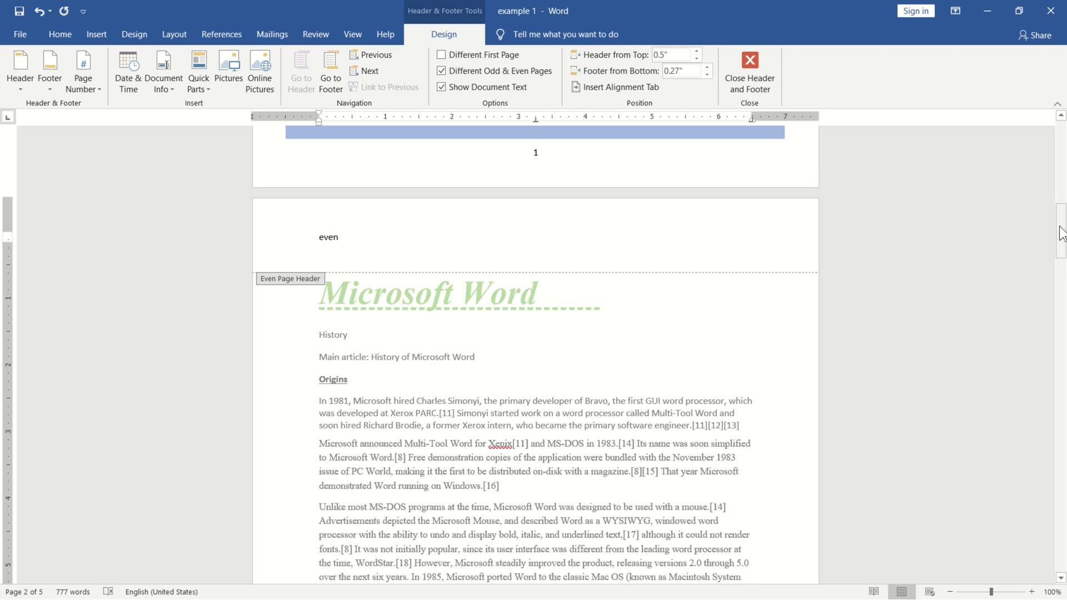
{"action": "left_click_drag", "start_coordinate": [1062, 245], "coordinate": [542, 215]}
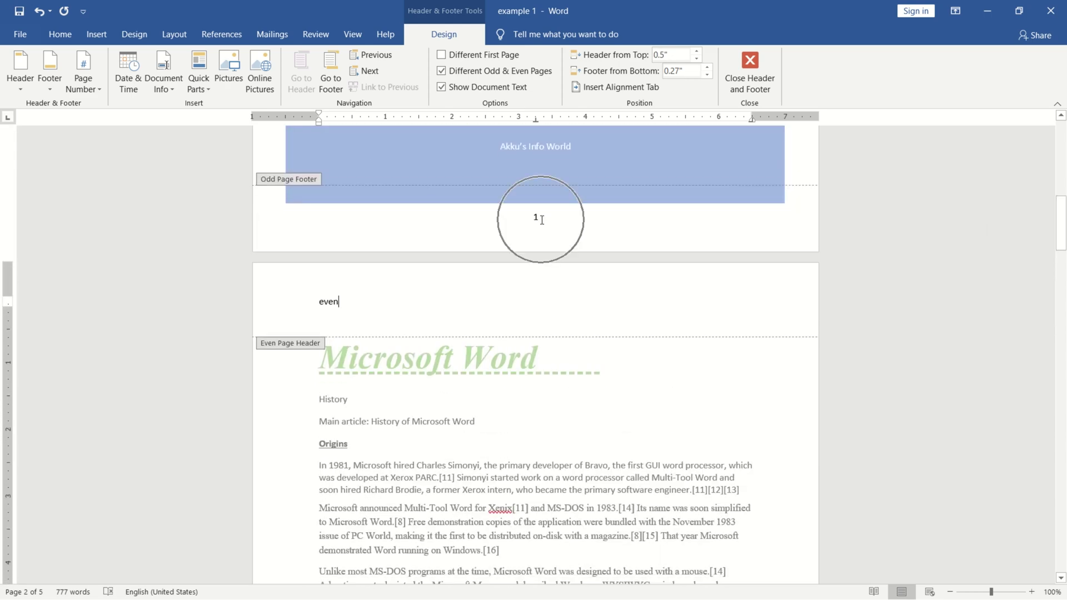
{"action": "left_click_drag", "start_coordinate": [1066, 257], "coordinate": [1065, 316]}
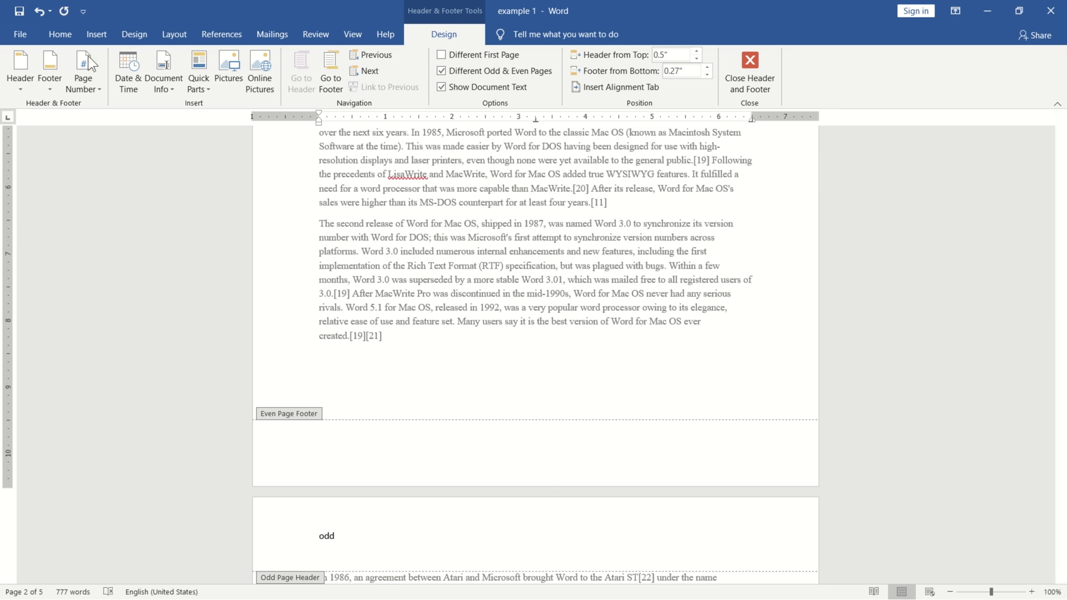
- Add Plain Number 2 centred page numbers at the page bottom and close header and footer editing
{"action": "left_click", "coordinate": [89, 73]}
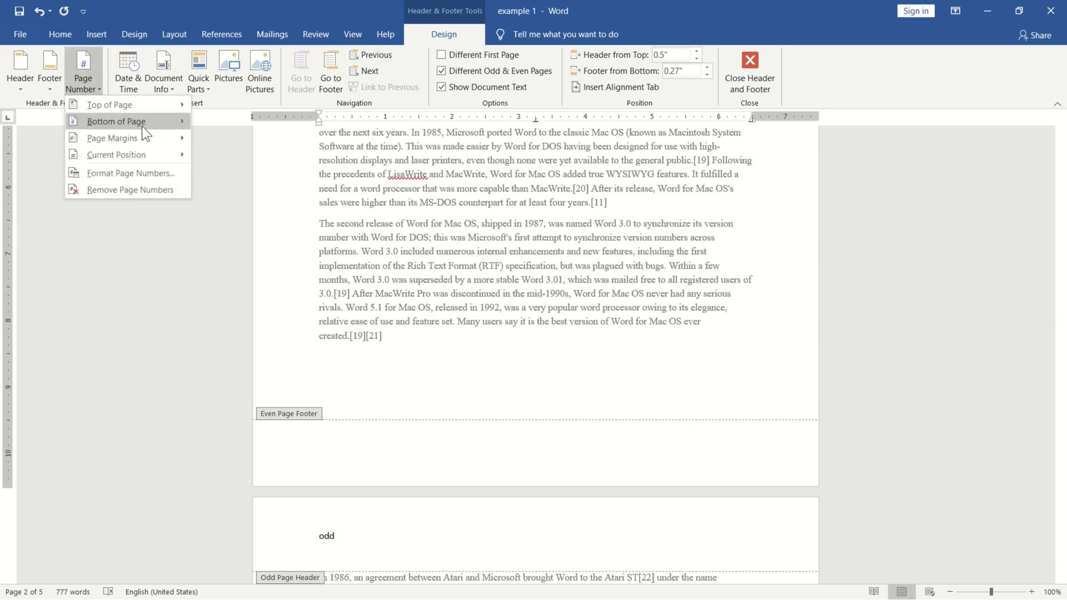
{"action": "mouse_move", "coordinate": [142, 125]}
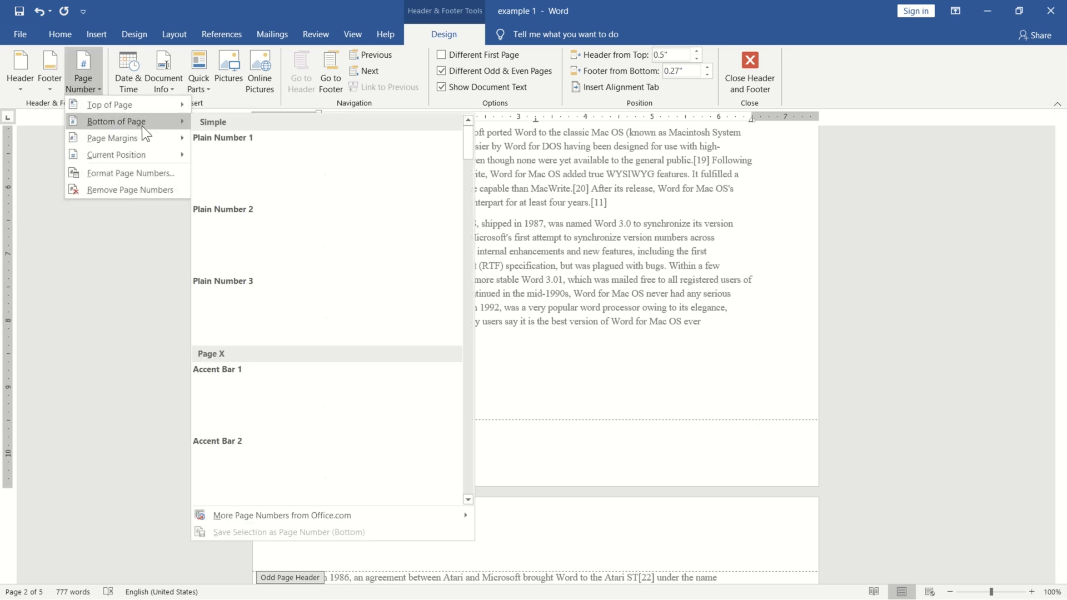
{"action": "left_click", "coordinate": [244, 218]}
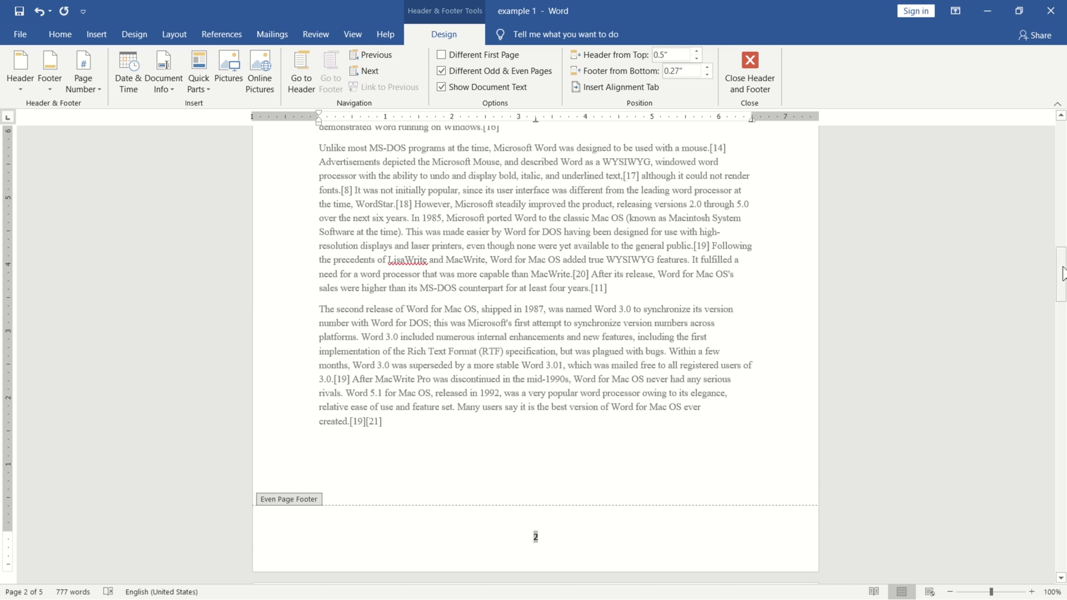
{"action": "left_click_drag", "start_coordinate": [1061, 276], "coordinate": [952, 161]}
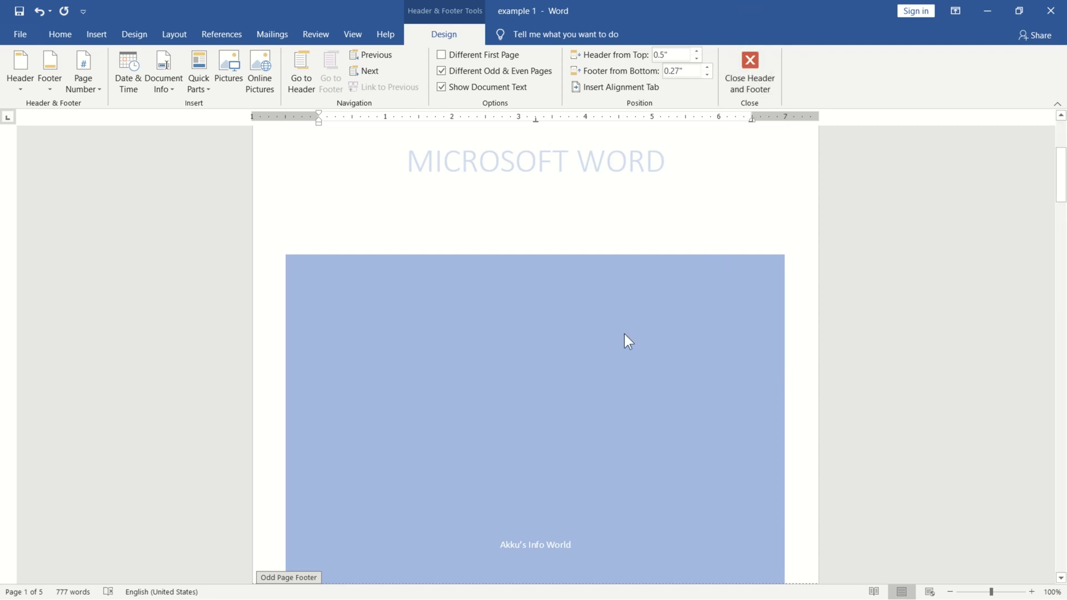
{"action": "left_click", "coordinate": [754, 75]}
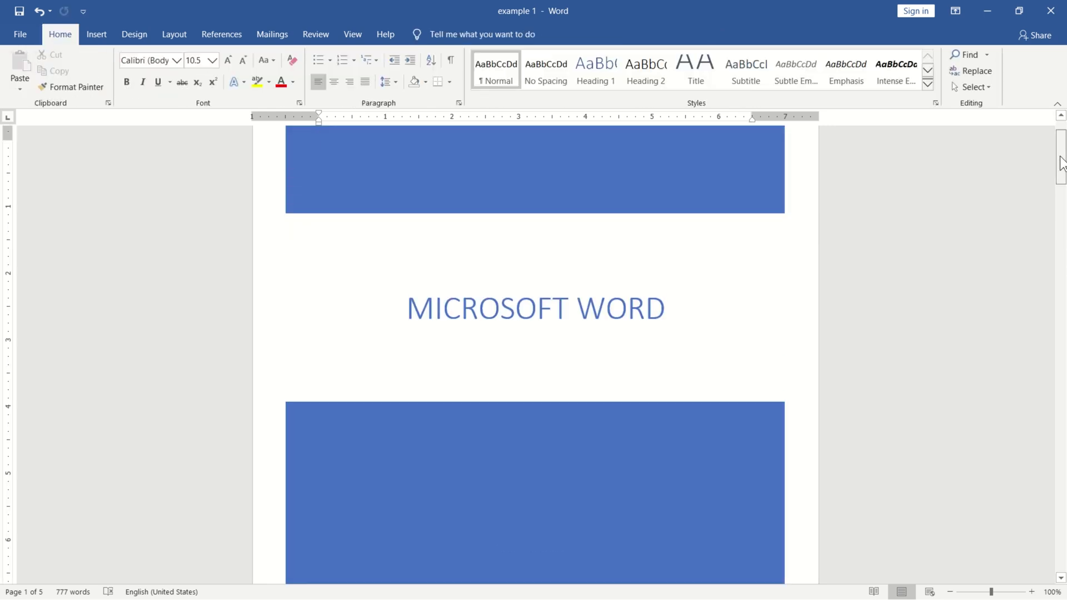
- Undo the odd/even header edits until the header reads 'Microsoft Word' again
{"action": "left_click_drag", "start_coordinate": [1062, 161], "coordinate": [1065, 99]}
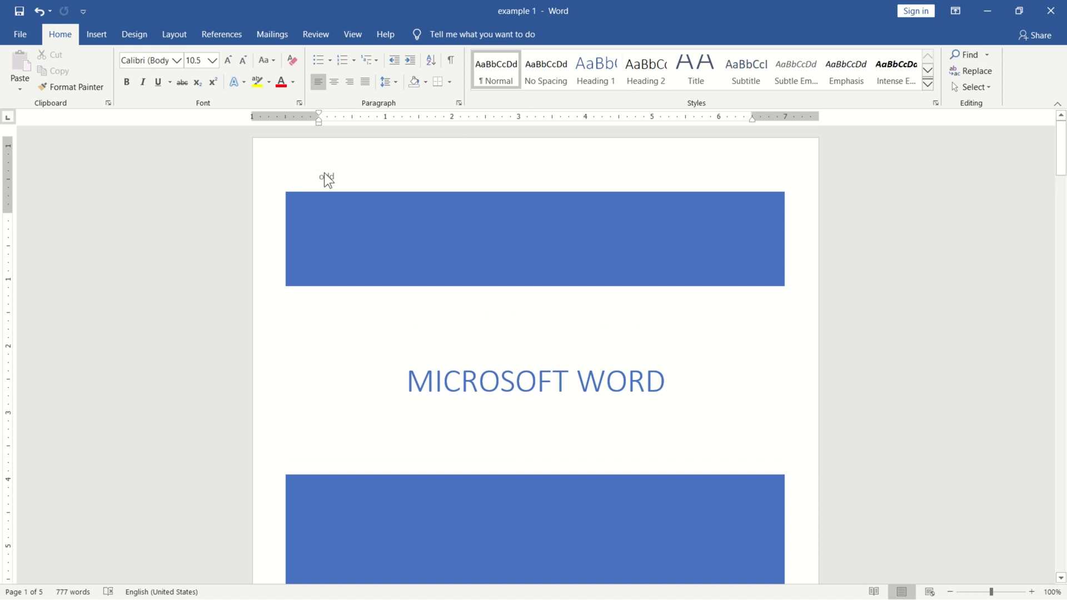
{"action": "mouse_move", "coordinate": [1062, 162]}
{"action": "left_mouse_down"}
{"action": "mouse_move", "coordinate": [1066, 430]}
{"action": "mouse_move", "coordinate": [1062, 143]}
{"action": "left_mouse_up"}
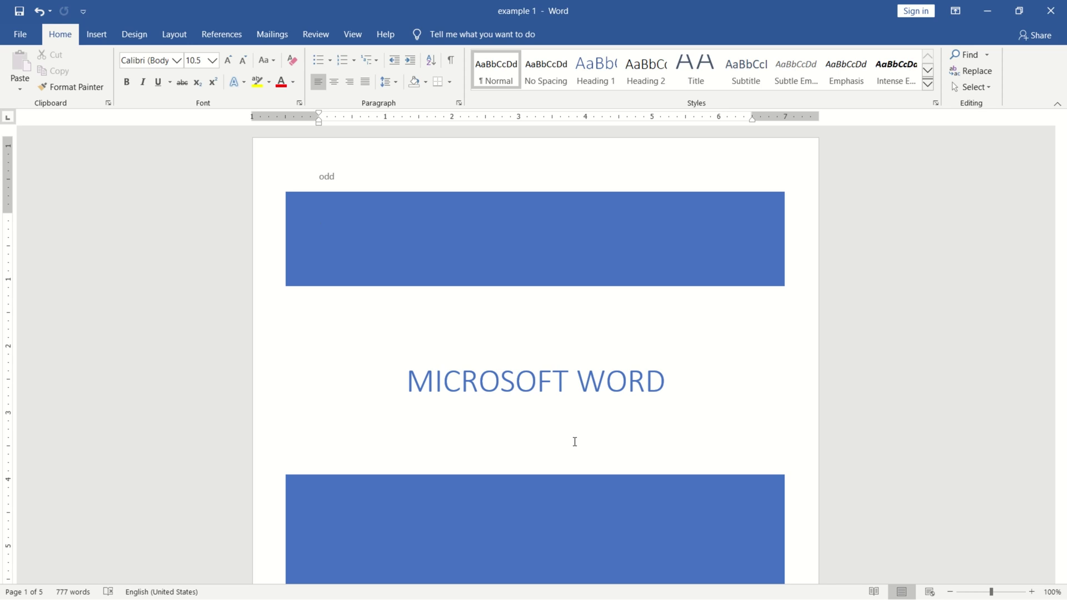
{"action": "key", "text": "ctrl+z"}
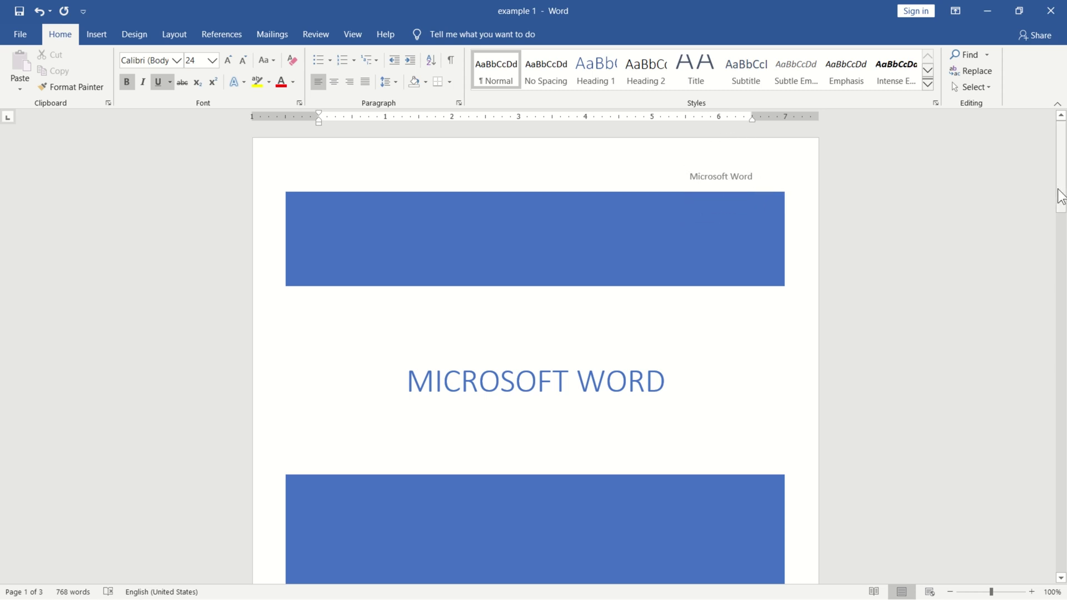
- Put the insertion point just before the 'History' heading on page 2
{"action": "left_click_drag", "start_coordinate": [1061, 197], "coordinate": [1062, 285]}
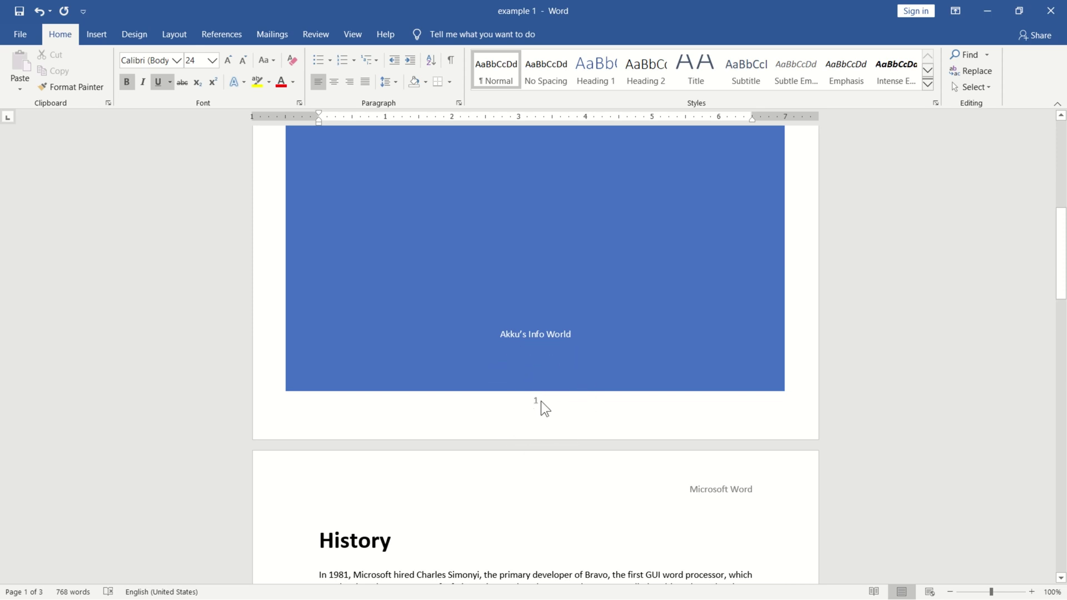
{"action": "left_click_drag", "start_coordinate": [1062, 294], "coordinate": [1063, 207]}
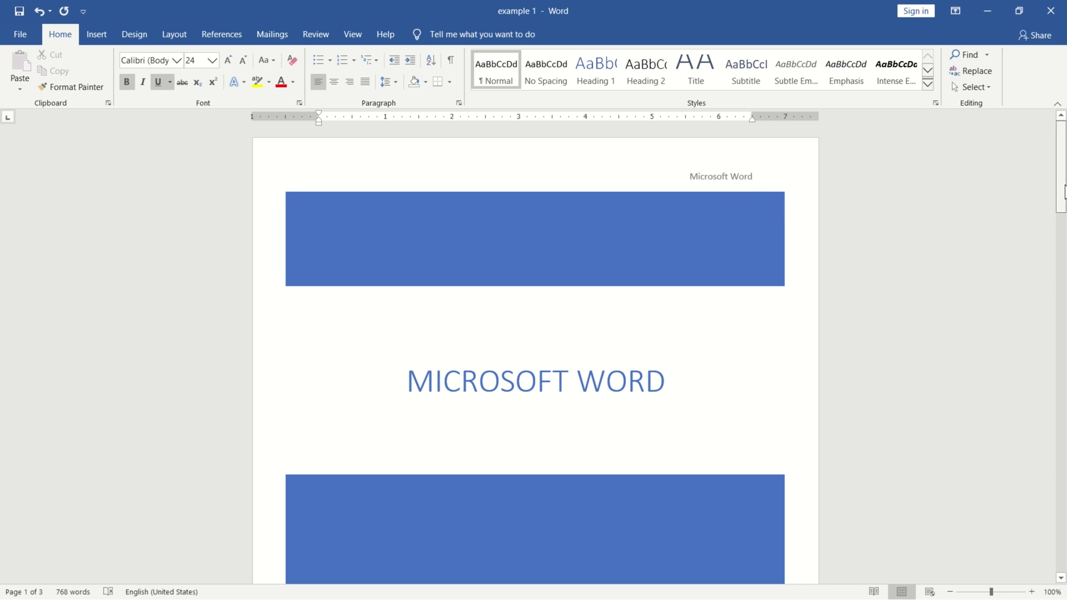
{"action": "left_click_drag", "start_coordinate": [1063, 199], "coordinate": [1064, 331]}
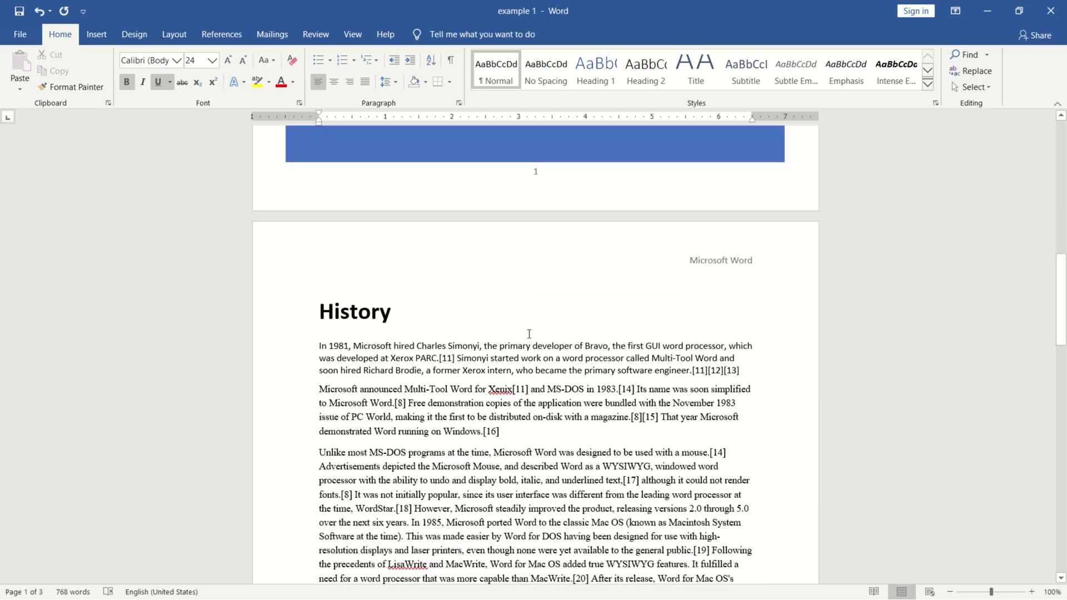
{"action": "left_click", "coordinate": [377, 329]}
{"action": "left_click", "coordinate": [320, 313]}
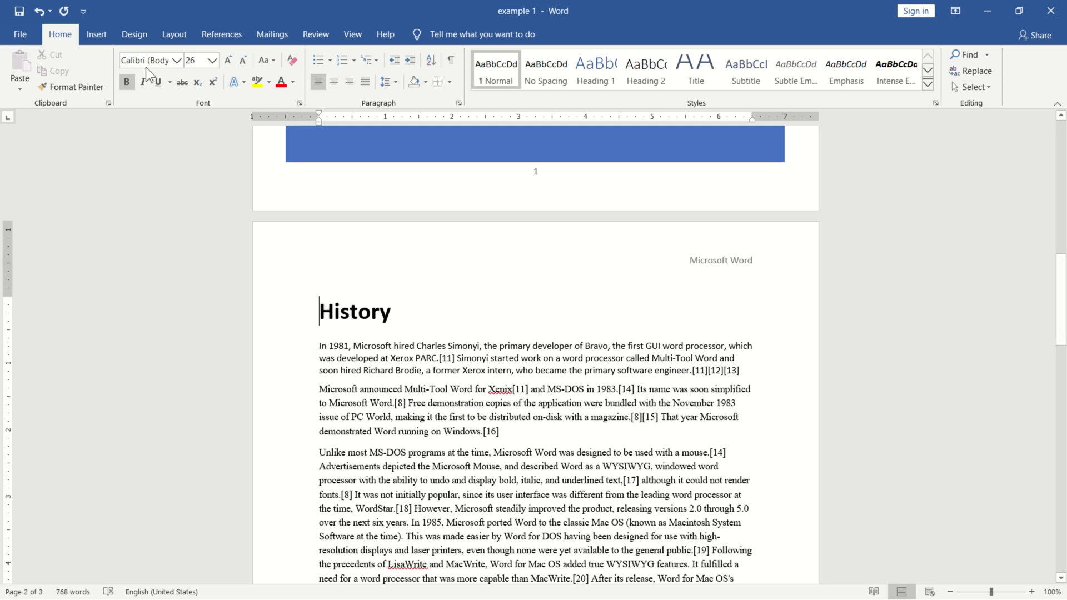
- Insert a Continuous section break from Layout > Breaks before the History heading
{"action": "left_click", "coordinate": [174, 36]}
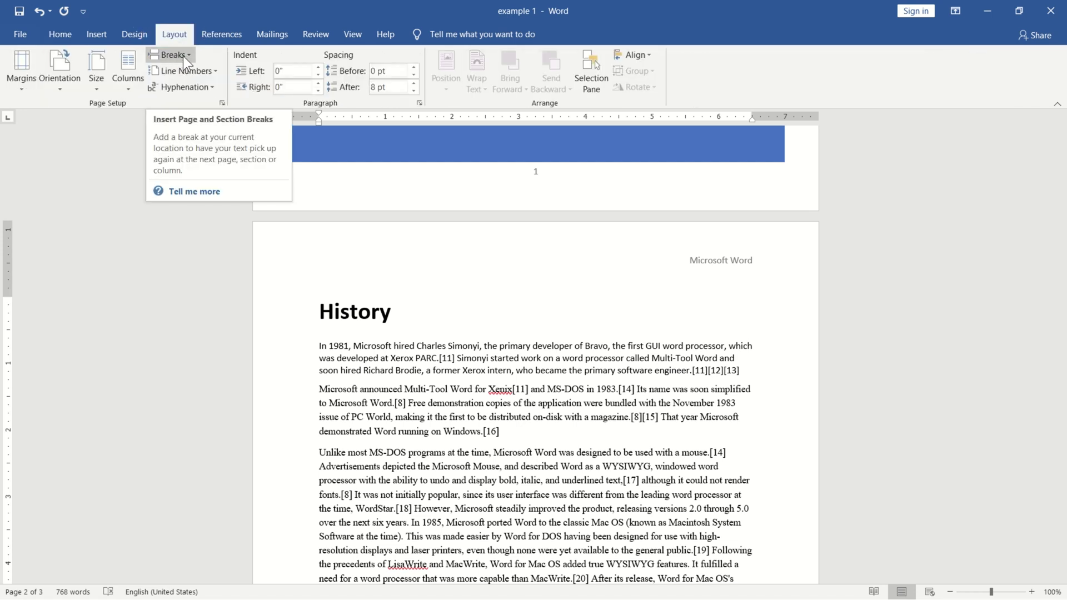
{"action": "left_click", "coordinate": [184, 55]}
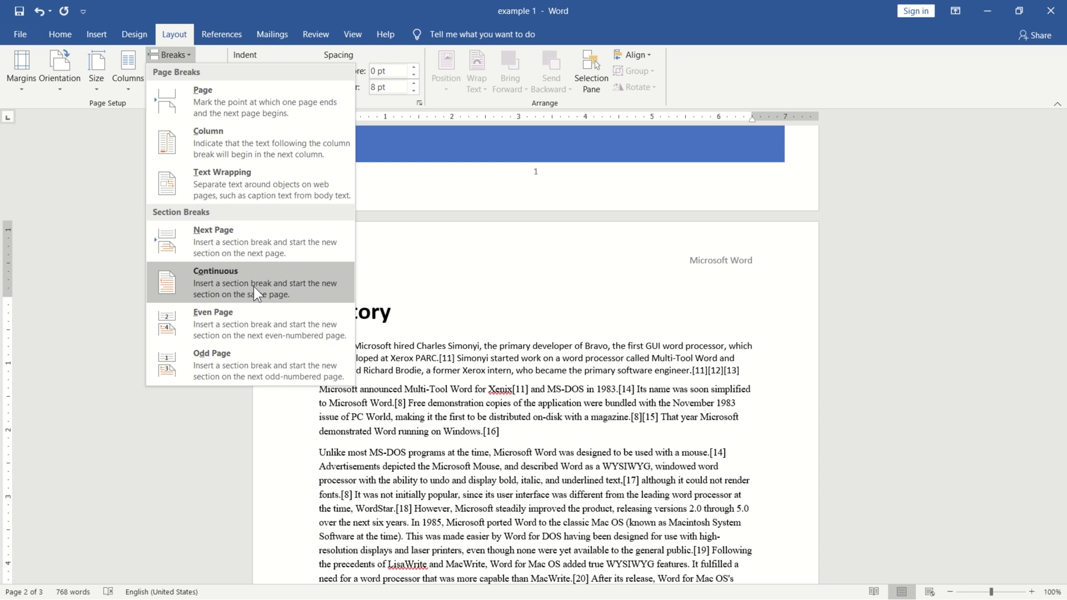
{"action": "left_click", "coordinate": [280, 279]}
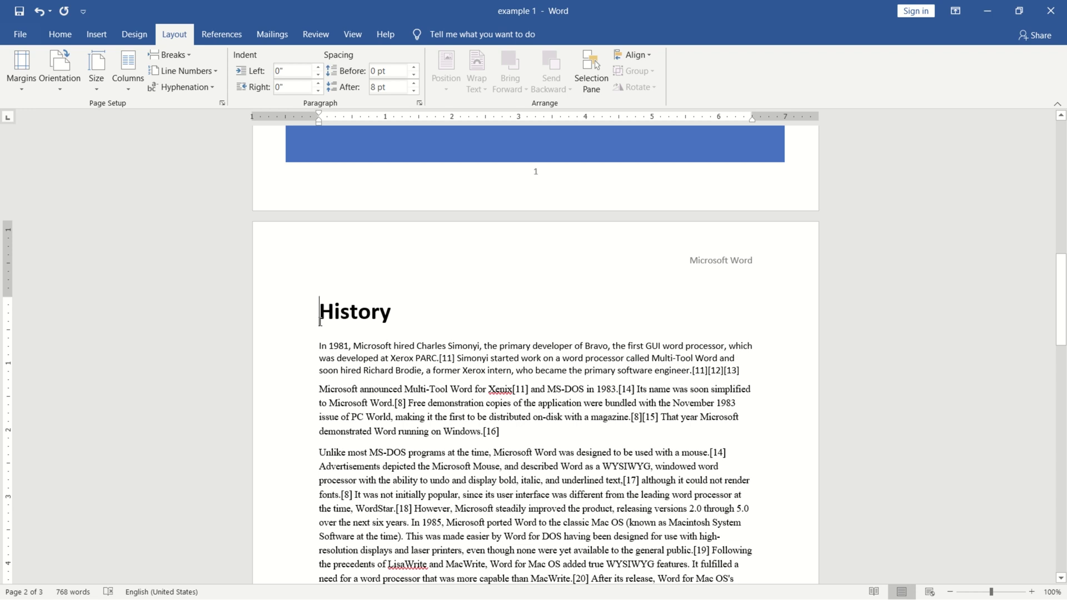
- Open header editing and place the cursor in the 'Header -Section 2-' area of the History page
{"action": "double_click", "coordinate": [406, 236]}
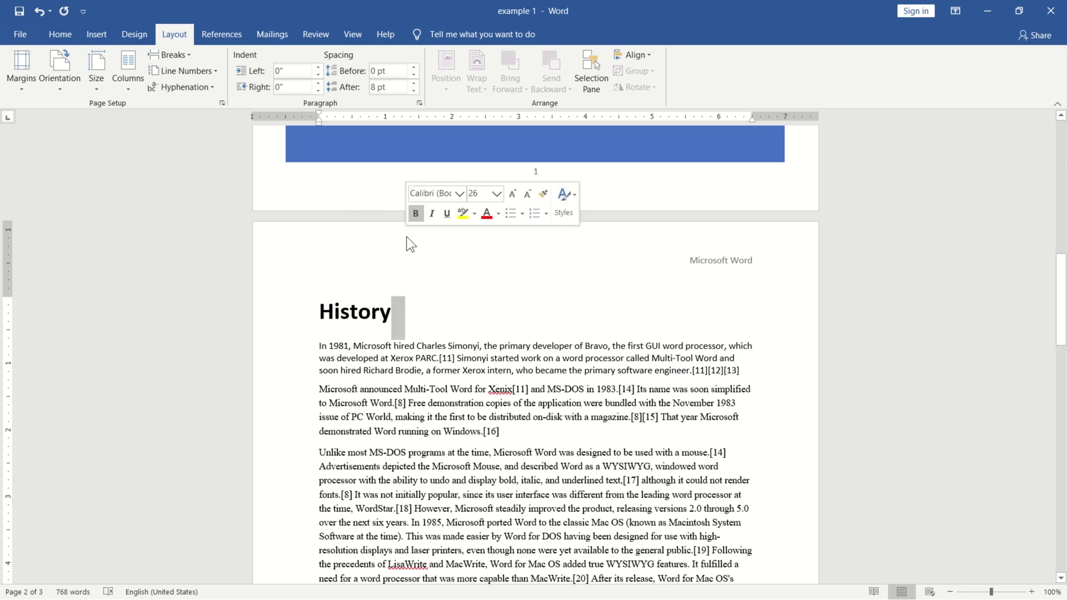
{"action": "double_click", "coordinate": [402, 232]}
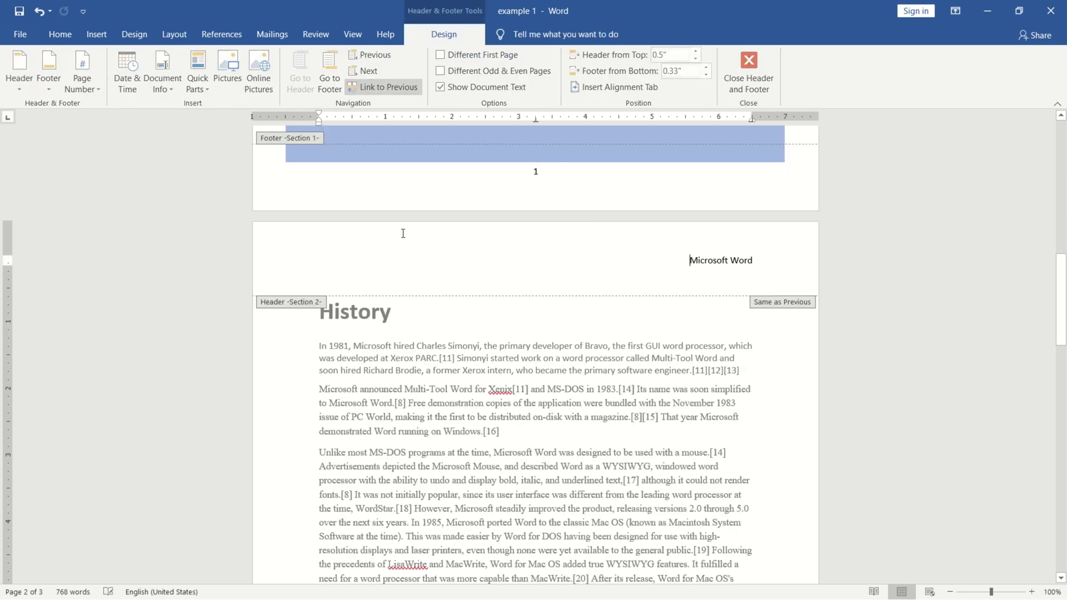
{"action": "left_click", "coordinate": [299, 304]}
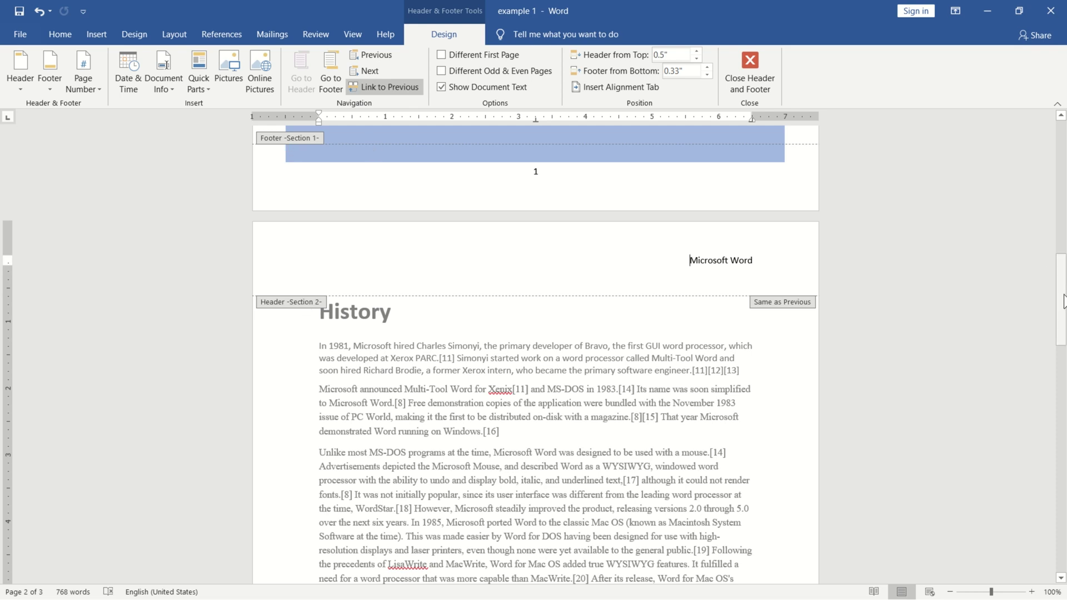
{"action": "left_click_drag", "start_coordinate": [1063, 300], "coordinate": [1063, 167]}
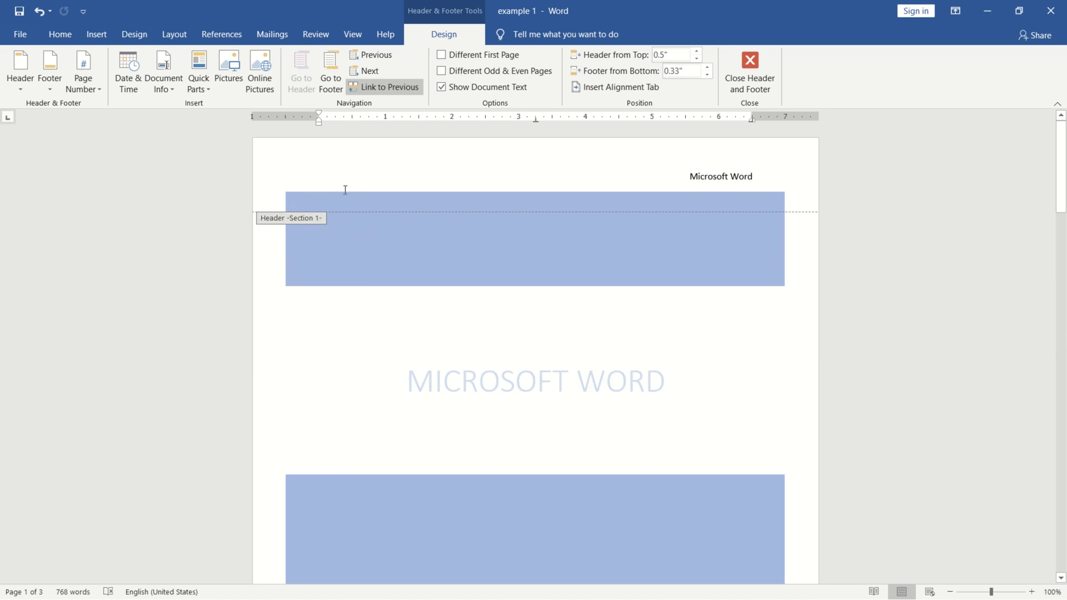
{"action": "left_click", "coordinate": [1063, 211]}
{"action": "left_click_drag", "start_coordinate": [1063, 211], "coordinate": [1063, 345]}
{"action": "left_click", "coordinate": [296, 305]}
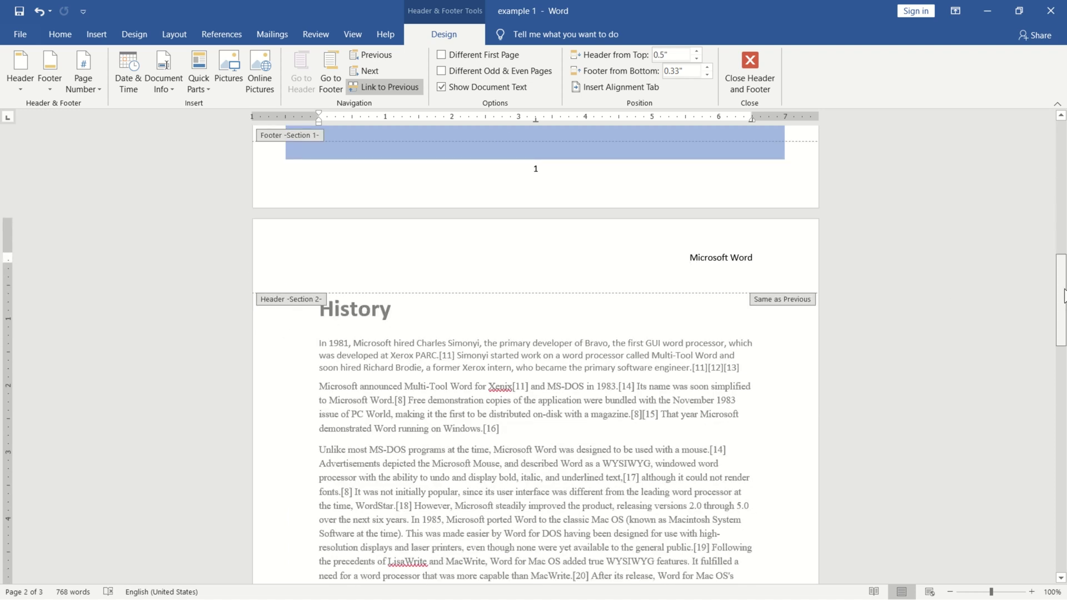
{"action": "left_click_drag", "start_coordinate": [1065, 296], "coordinate": [1065, 236]}
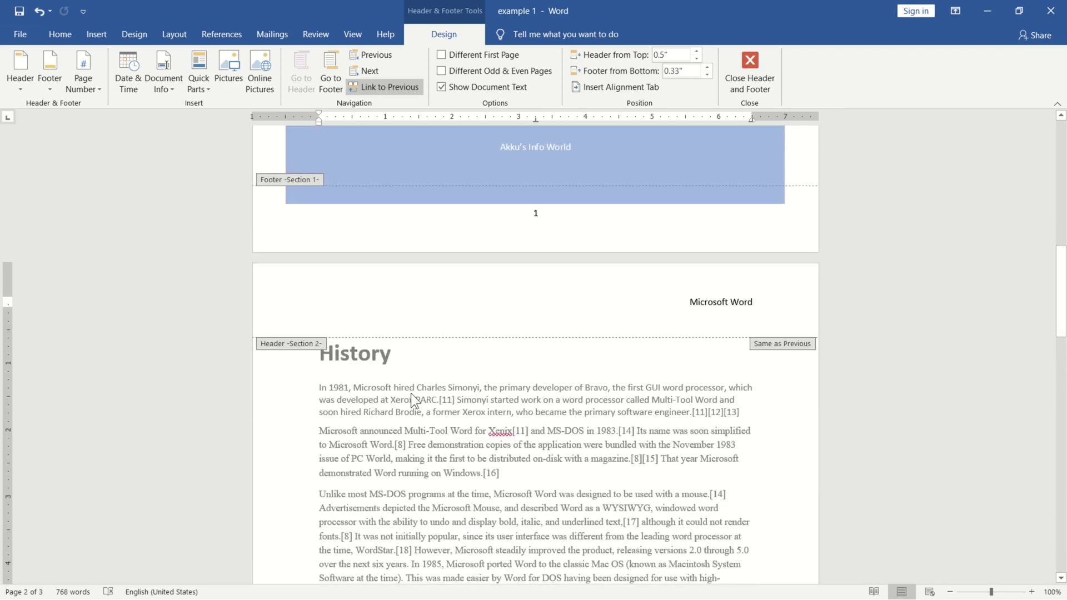
{"action": "scroll", "coordinate": [556, 345], "scroll_direction": "up", "scroll_amount": 1}
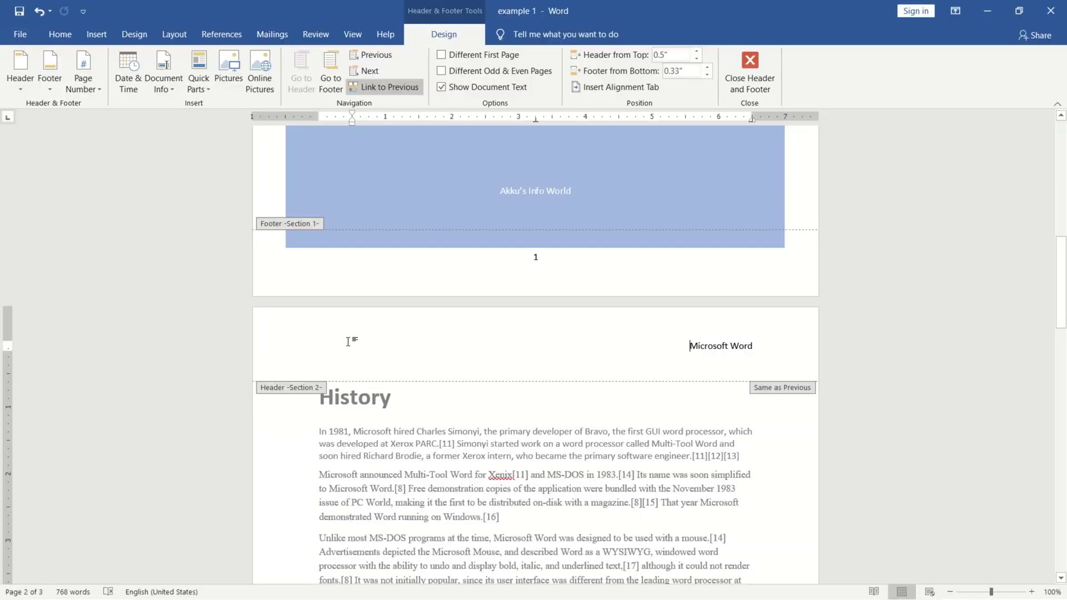
- Turn off Link to Previous for the Section 2 header on the History page
{"action": "left_click", "coordinate": [785, 388]}
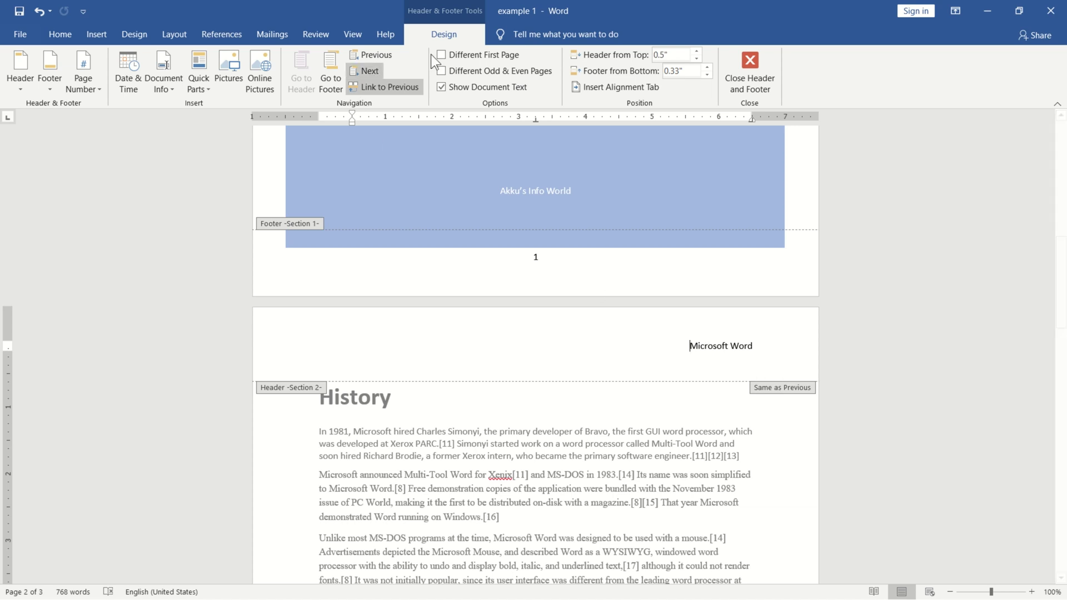
{"action": "left_click", "coordinate": [387, 88]}
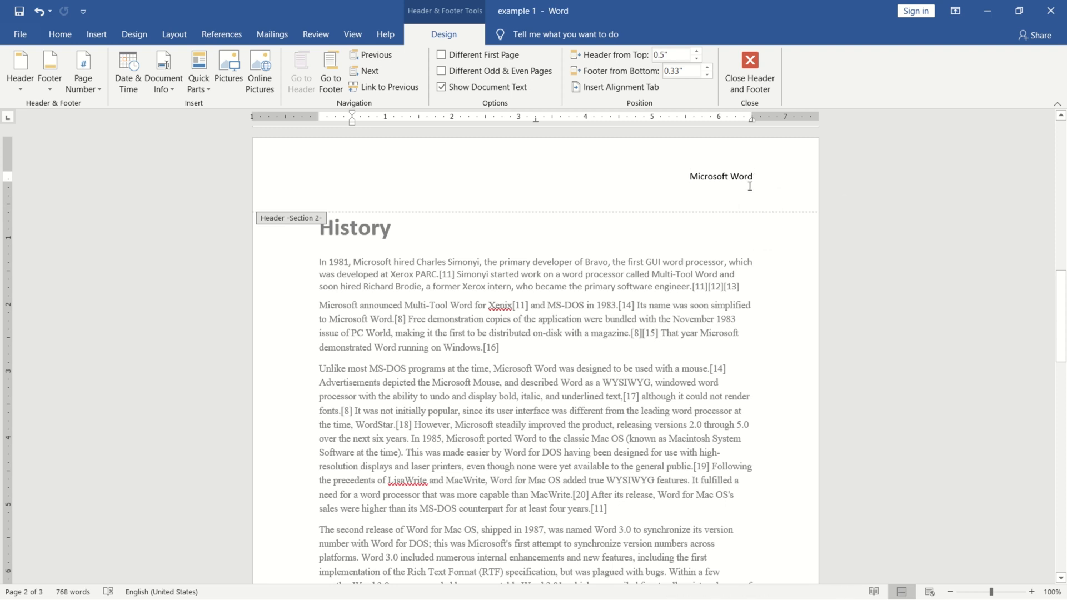
- Replace 'Microsoft Word' with 'History' in the Section 2 header, then close the header
{"action": "left_click", "coordinate": [712, 175]}
{"action": "double_click", "coordinate": [734, 177]}
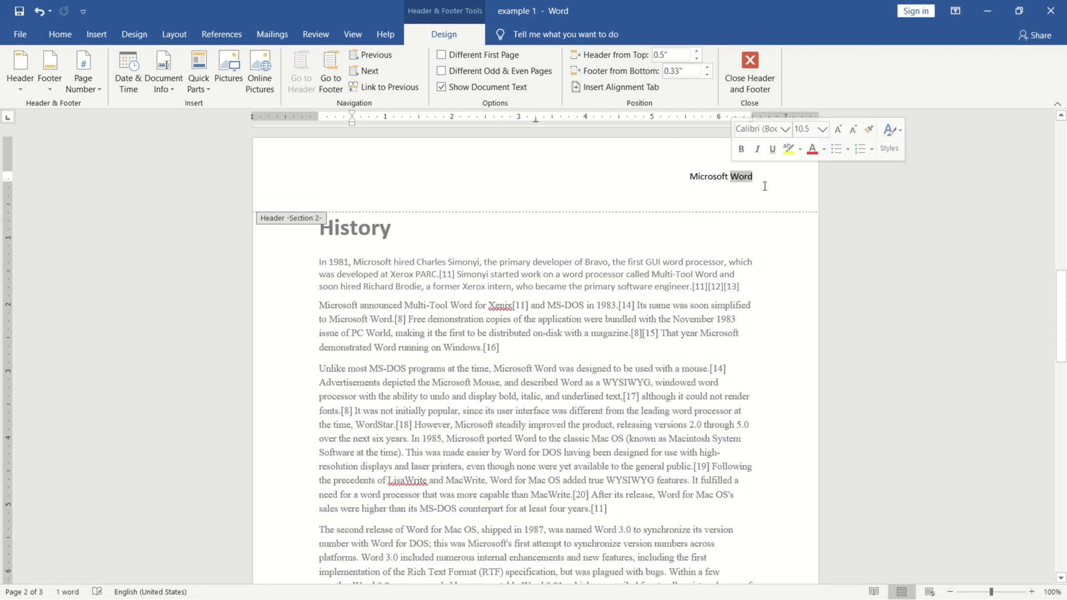
{"action": "key", "text": "ctrl+a"}
{"action": "key", "text": "BackSpace"}
{"action": "type", "text": "Hist"}
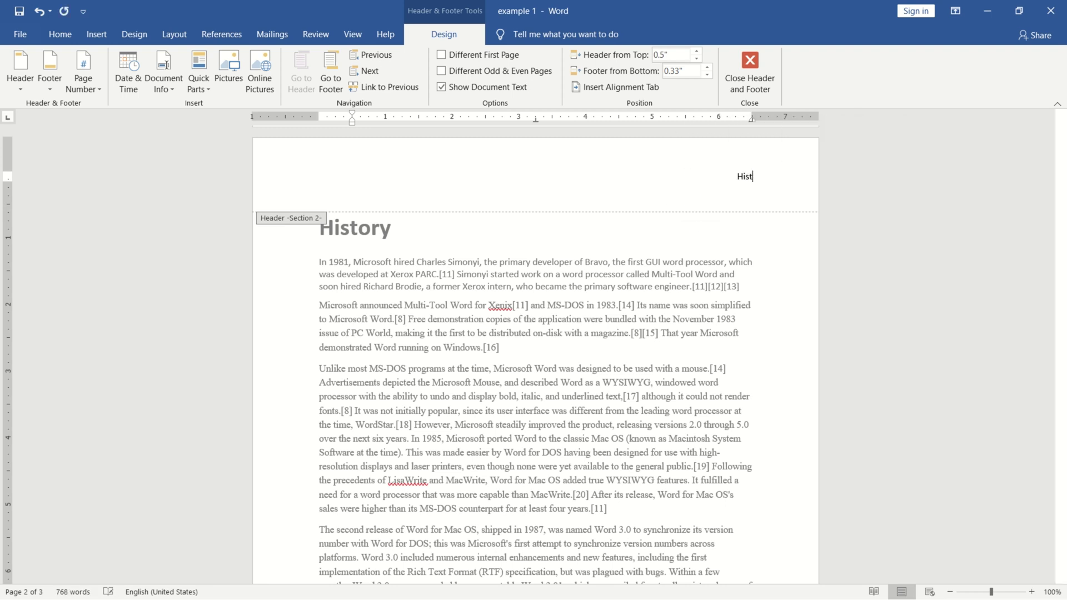
{"action": "type", "text": "ory"}
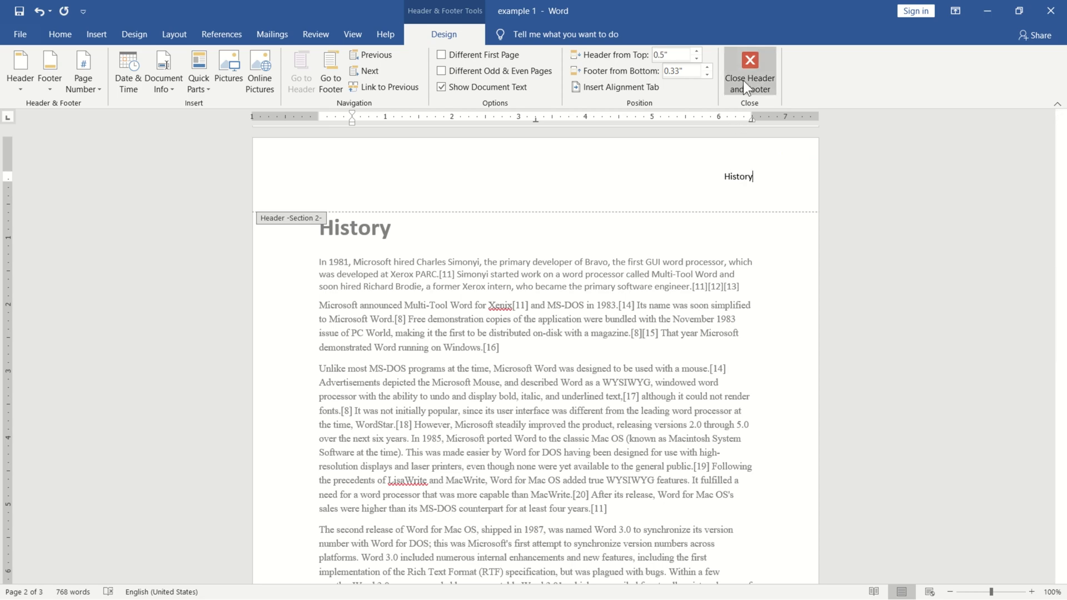
{"action": "left_click", "coordinate": [743, 81]}
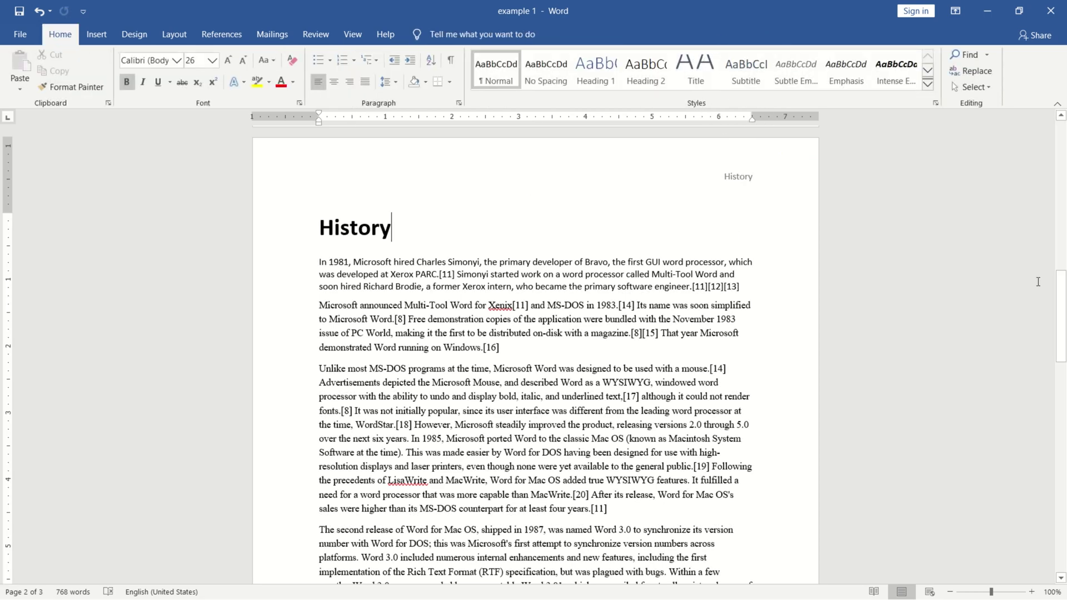
- Scroll down to page 3 and put the caret just before the 'Origins' heading
{"action": "left_click_drag", "start_coordinate": [1060, 287], "coordinate": [1061, 120]}
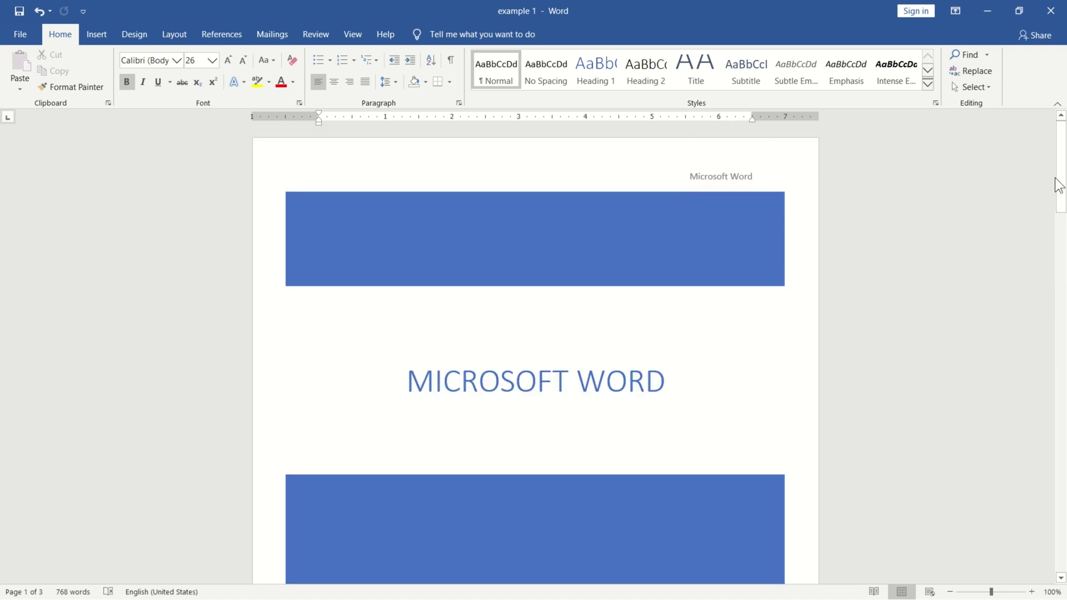
{"action": "left_click_drag", "start_coordinate": [1059, 185], "coordinate": [1064, 320]}
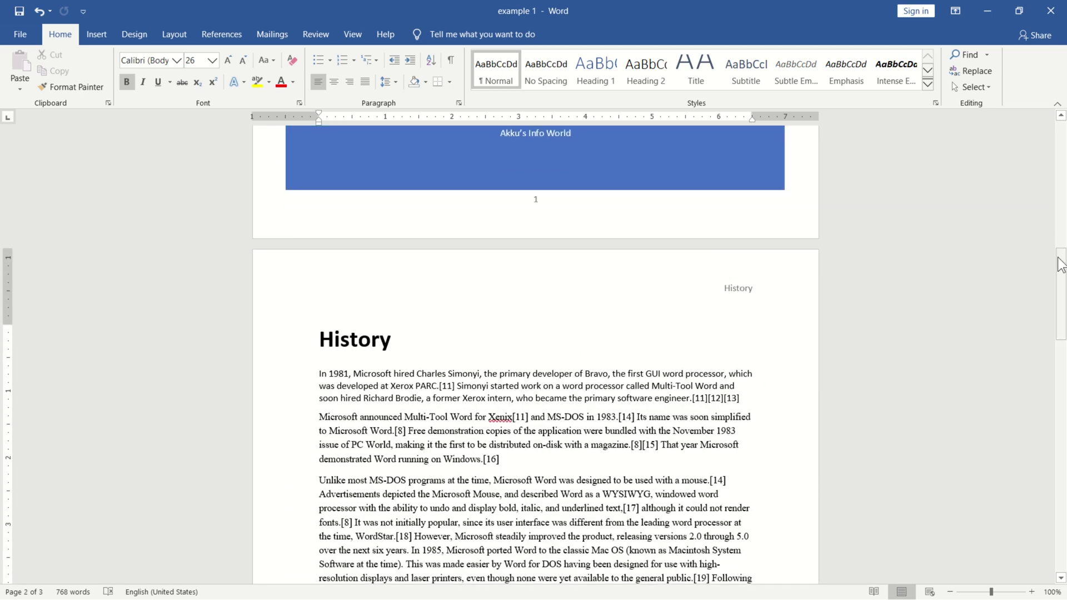
{"action": "left_click_drag", "start_coordinate": [1060, 264], "coordinate": [1065, 536]}
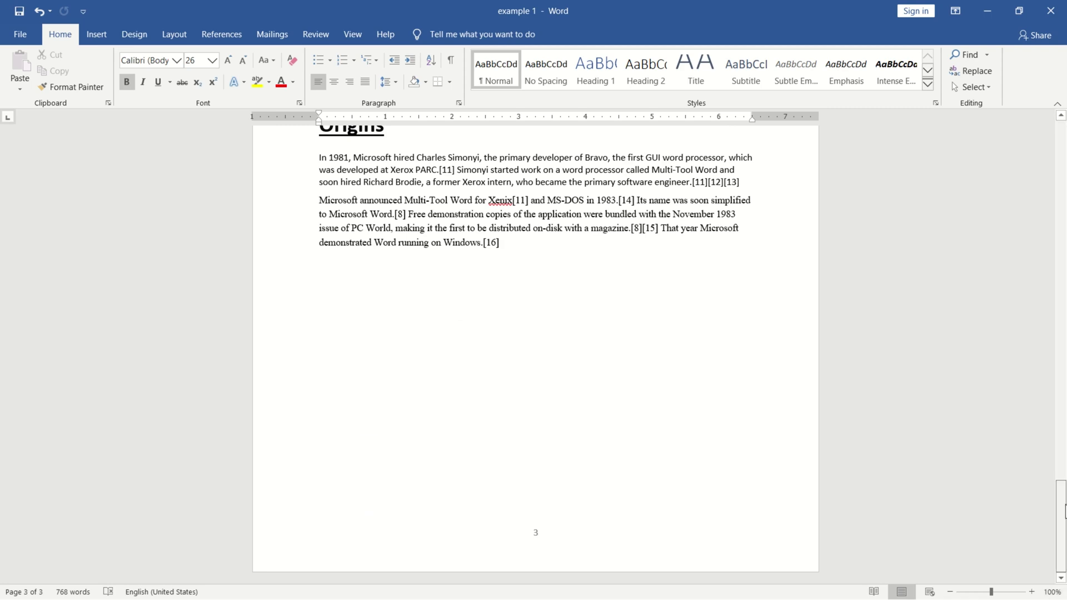
{"action": "mouse_move", "coordinate": [1065, 536]}
{"action": "left_mouse_down"}
{"action": "mouse_move", "coordinate": [1066, 265]}
{"action": "mouse_move", "coordinate": [1065, 536]}
{"action": "left_mouse_up"}
{"action": "left_click", "coordinate": [321, 309]}
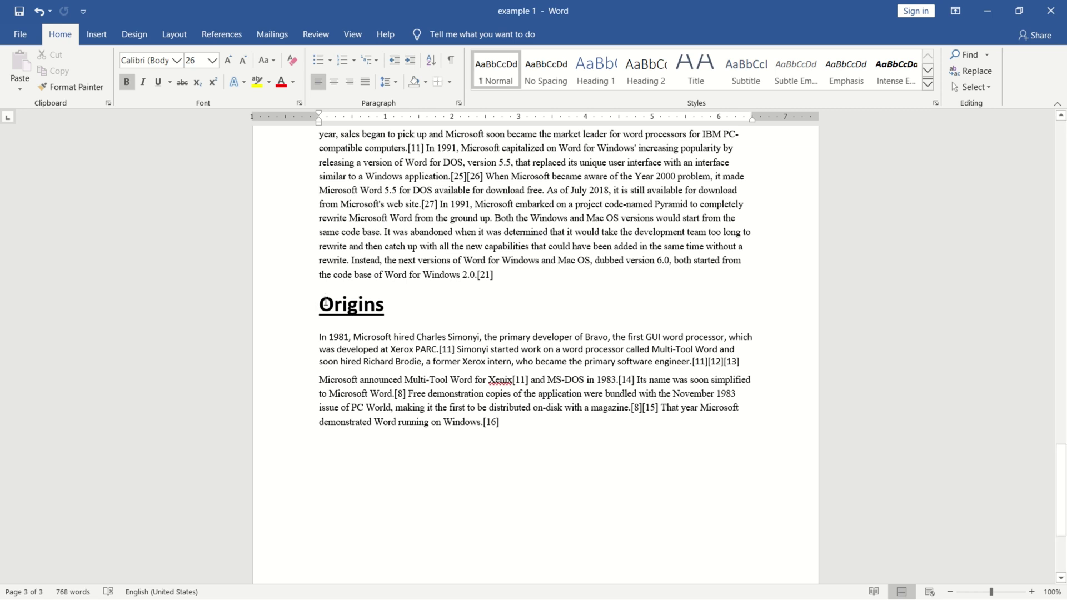
- Insert a Next Page section break before the 'Origins' heading
{"action": "left_click", "coordinate": [322, 303]}
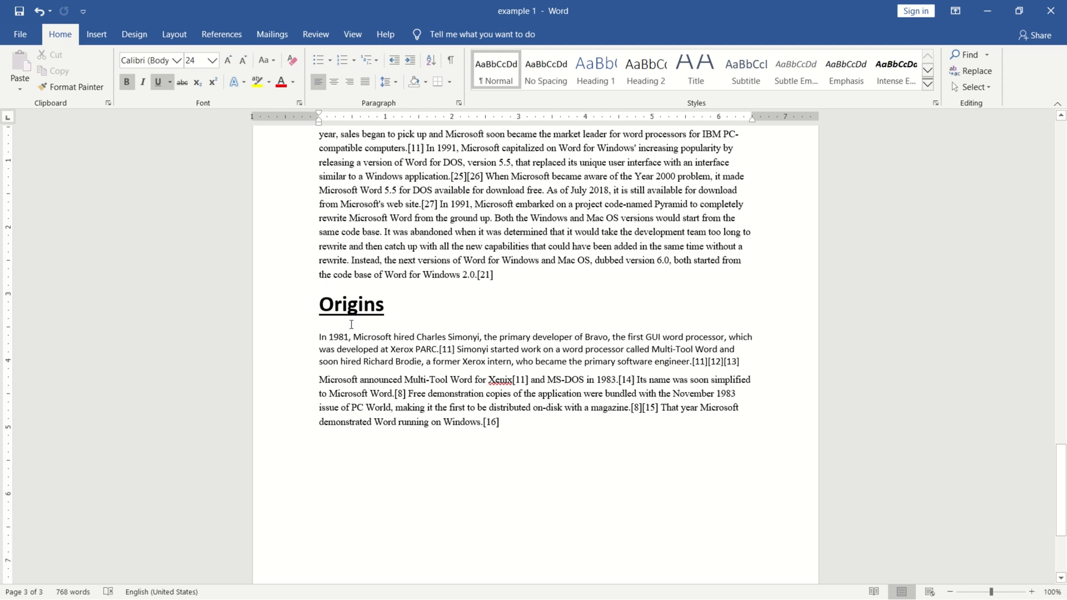
{"action": "left_click", "coordinate": [179, 36]}
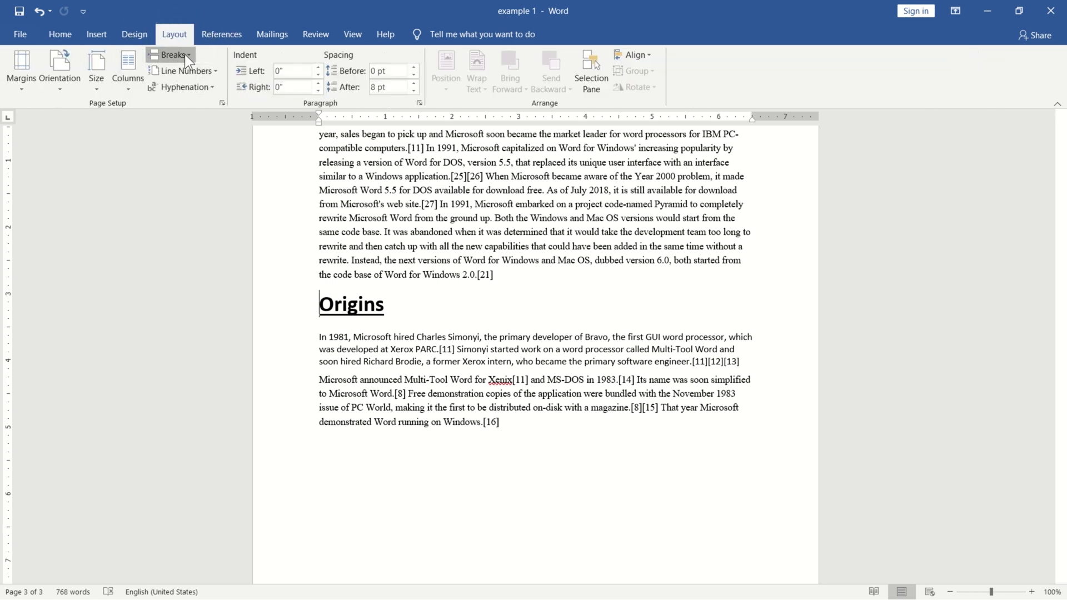
{"action": "left_click", "coordinate": [185, 55]}
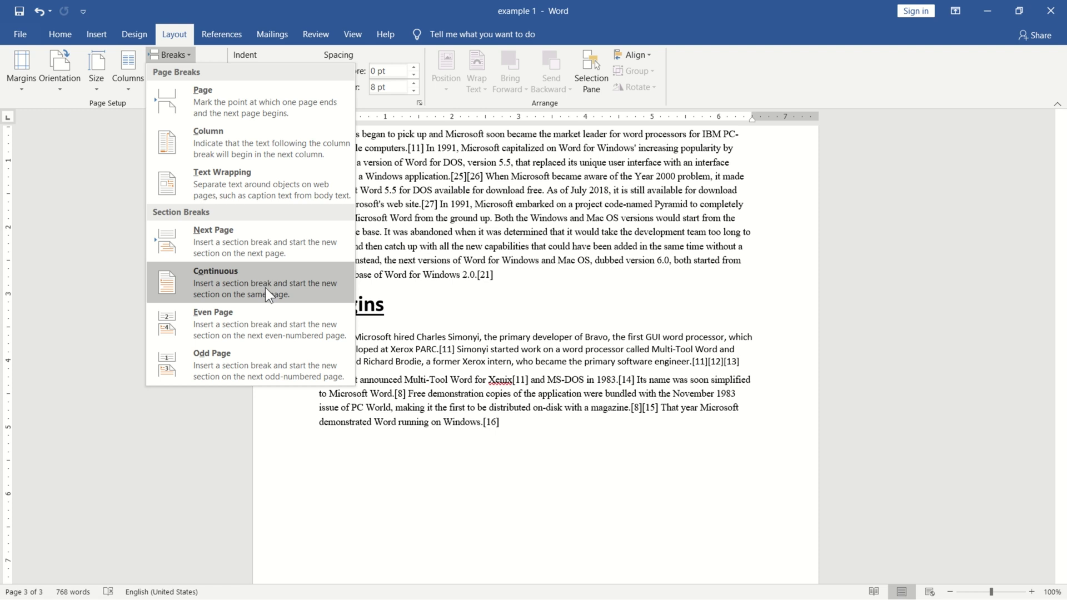
{"action": "left_click", "coordinate": [245, 232]}
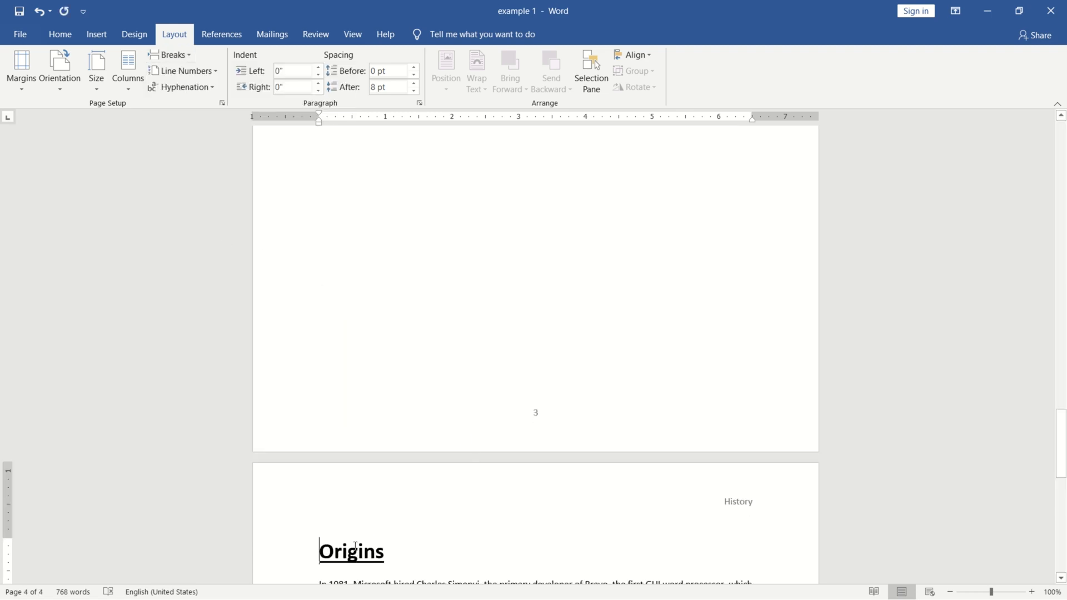
- Scroll to the new page 4 and select the 'Origins' heading line
{"action": "left_click_drag", "start_coordinate": [1061, 451], "coordinate": [1065, 496]}
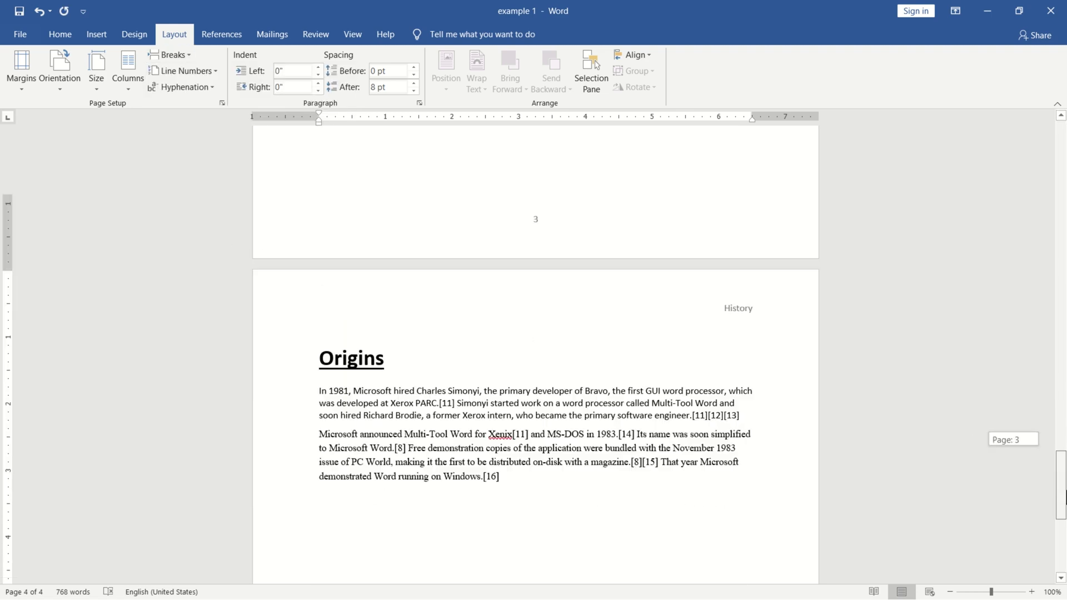
{"action": "scroll", "coordinate": [1064, 496], "scroll_direction": "down", "scroll_amount": 5}
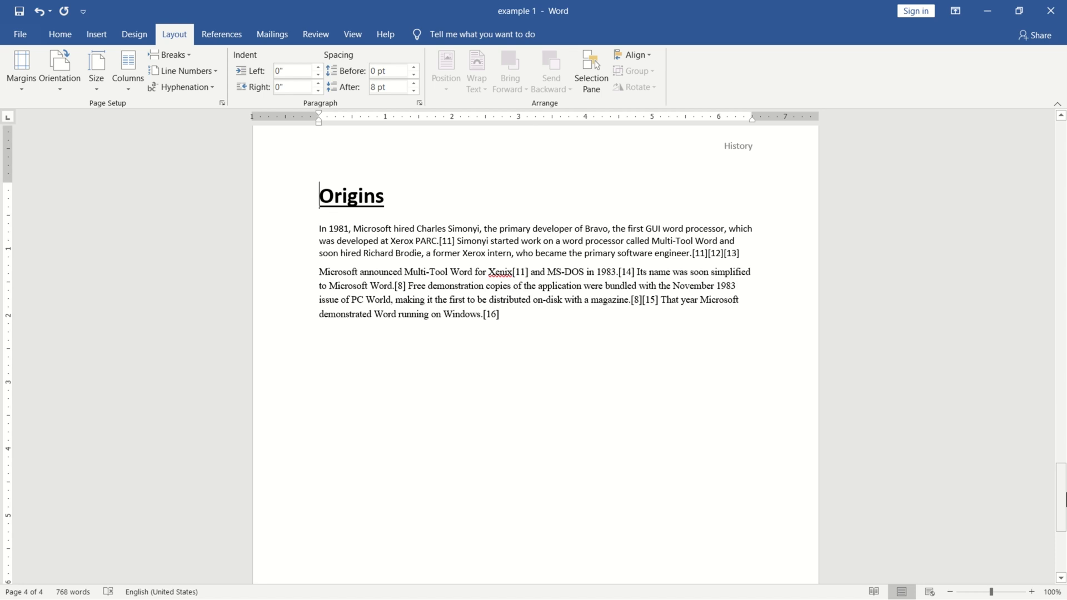
{"action": "left_click_drag", "start_coordinate": [1065, 496], "coordinate": [1064, 460]}
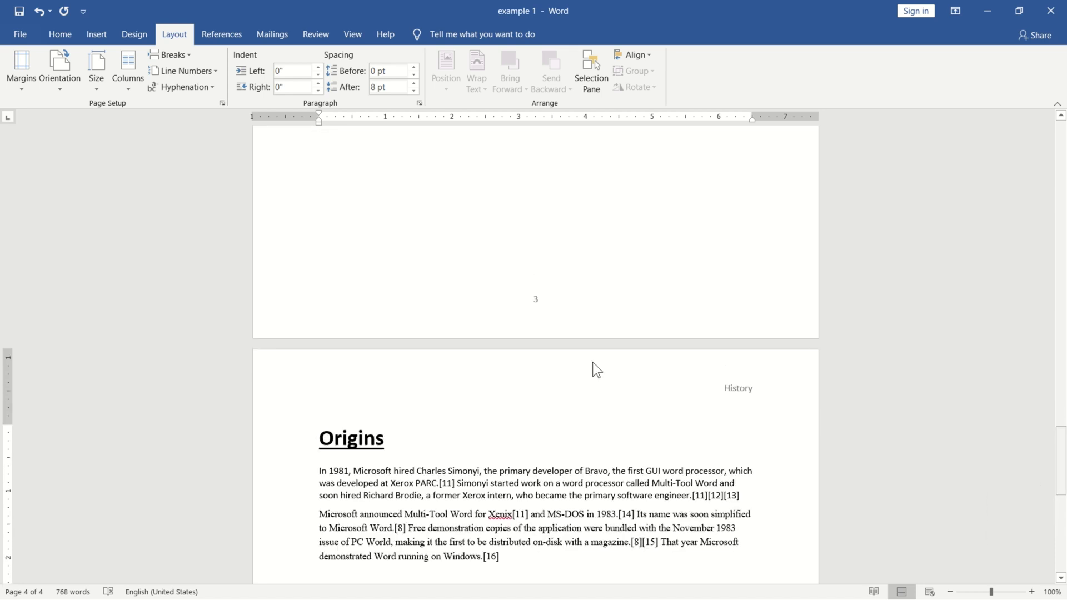
{"action": "left_click", "coordinate": [405, 373]}
- Open the Origins page header and turn off Link to Previous for Section 3
{"action": "key", "text": "shift+Down"}
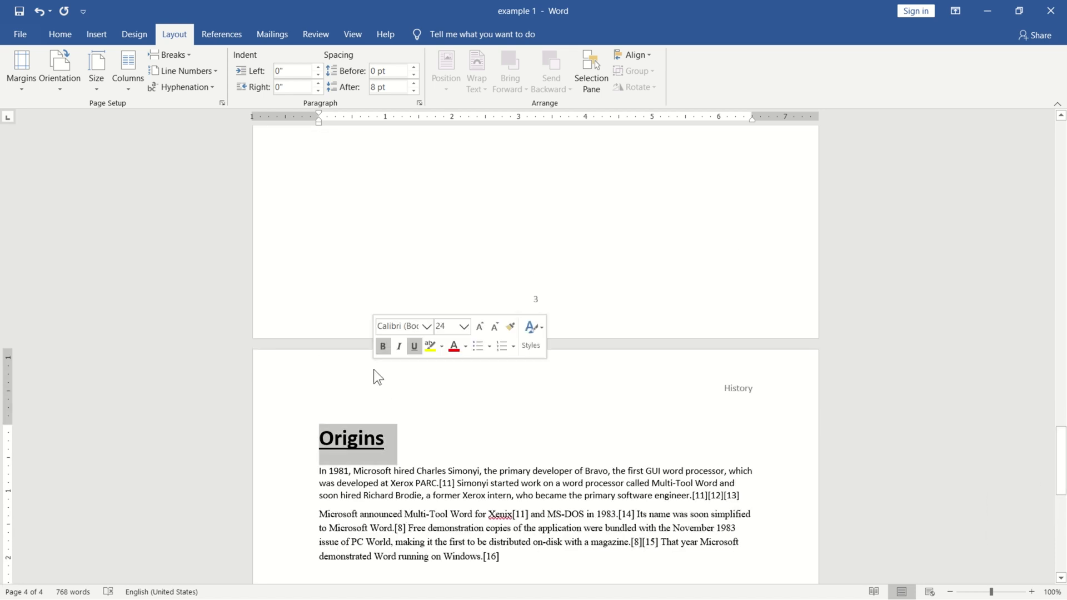
{"action": "double_click", "coordinate": [329, 367]}
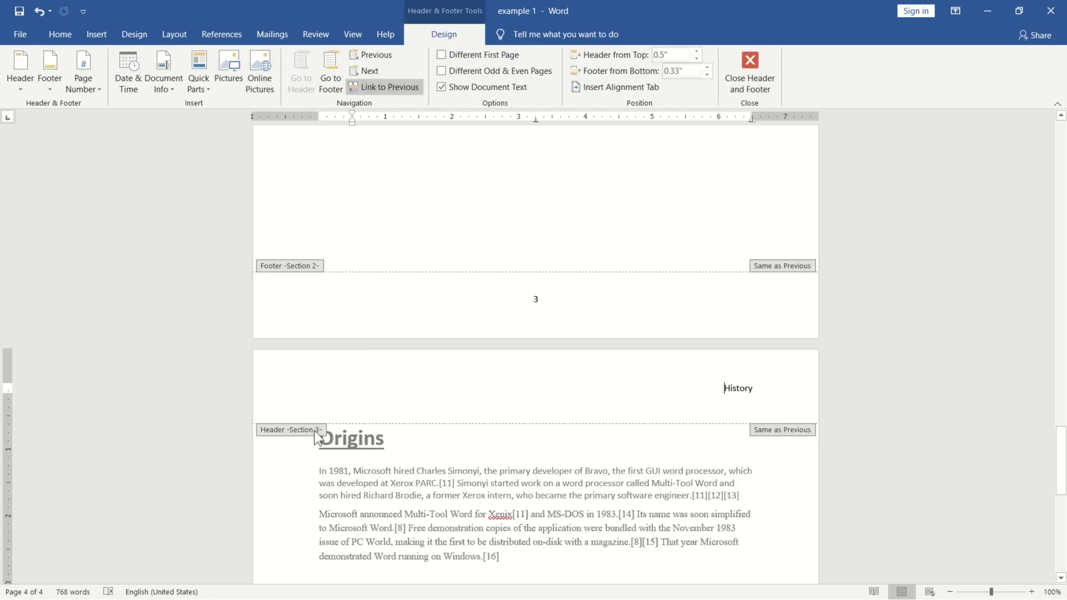
{"action": "left_click_drag", "start_coordinate": [1064, 439], "coordinate": [1066, 502]}
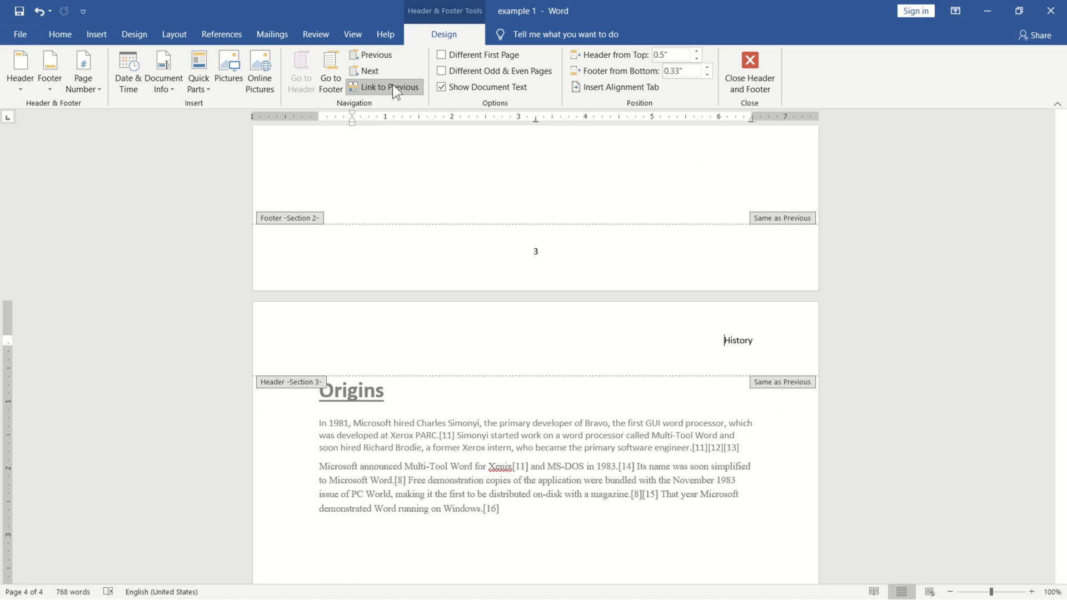
{"action": "left_click", "coordinate": [408, 88]}
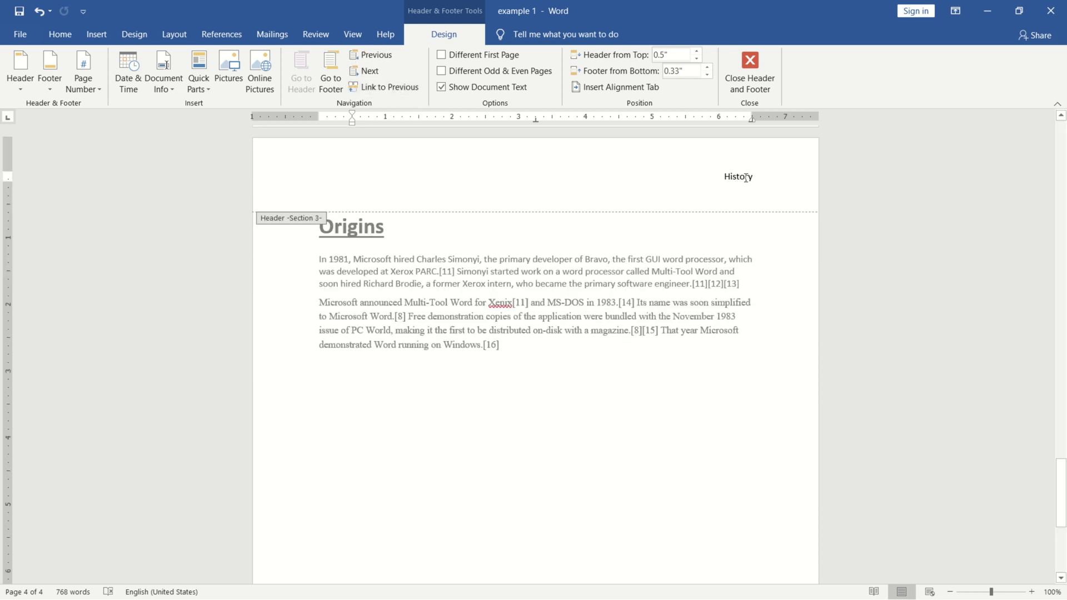
- Replace 'History' with 'Origin' in the Section 3 header, then close header editing
{"action": "double_click", "coordinate": [746, 178]}
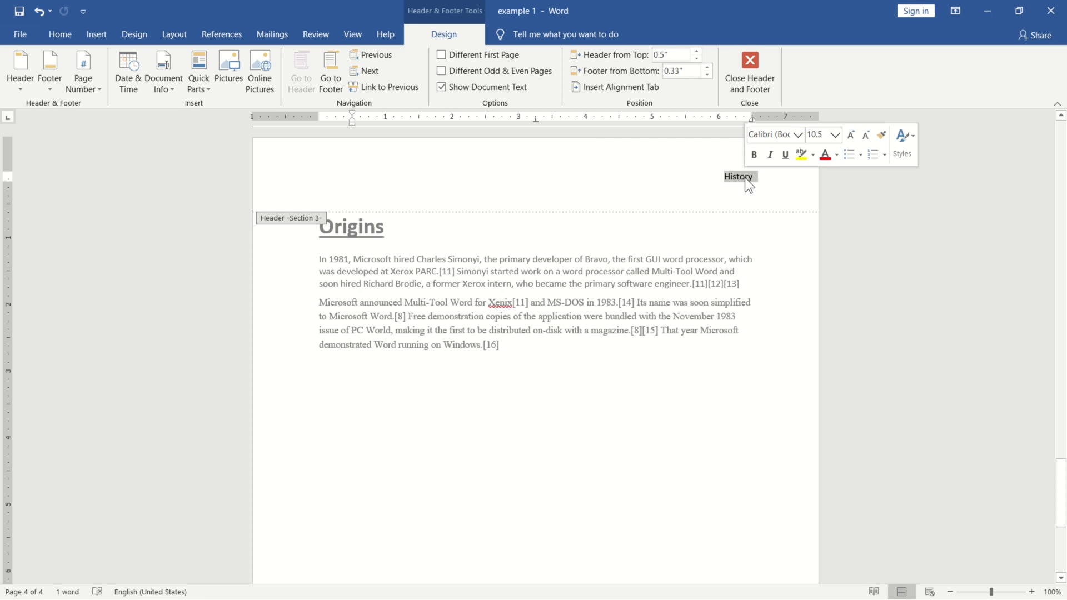
{"action": "type", "text": "Origin"}
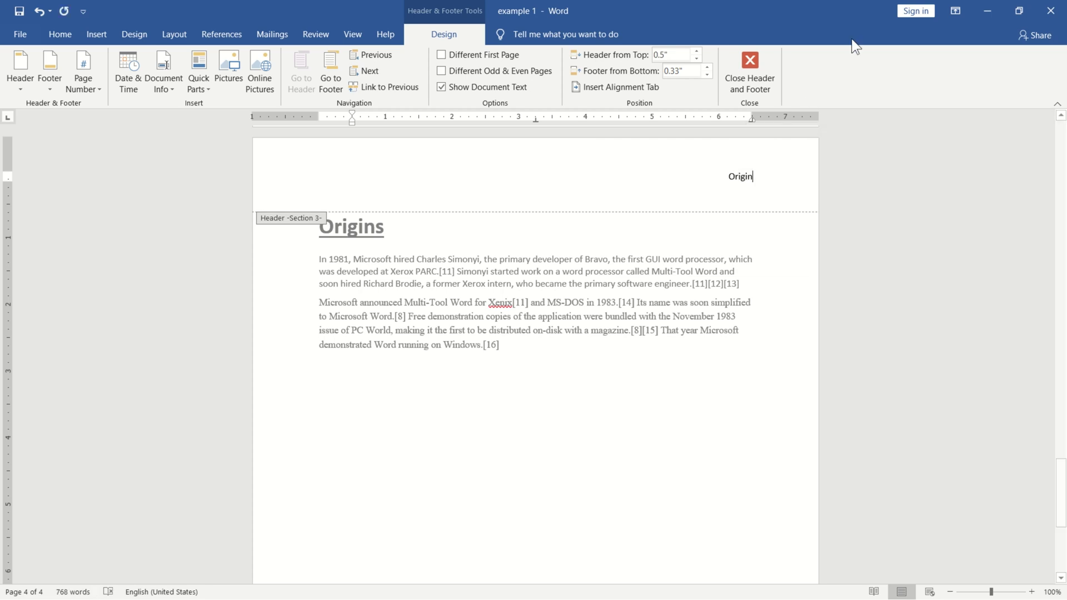
{"action": "left_click", "coordinate": [752, 61]}
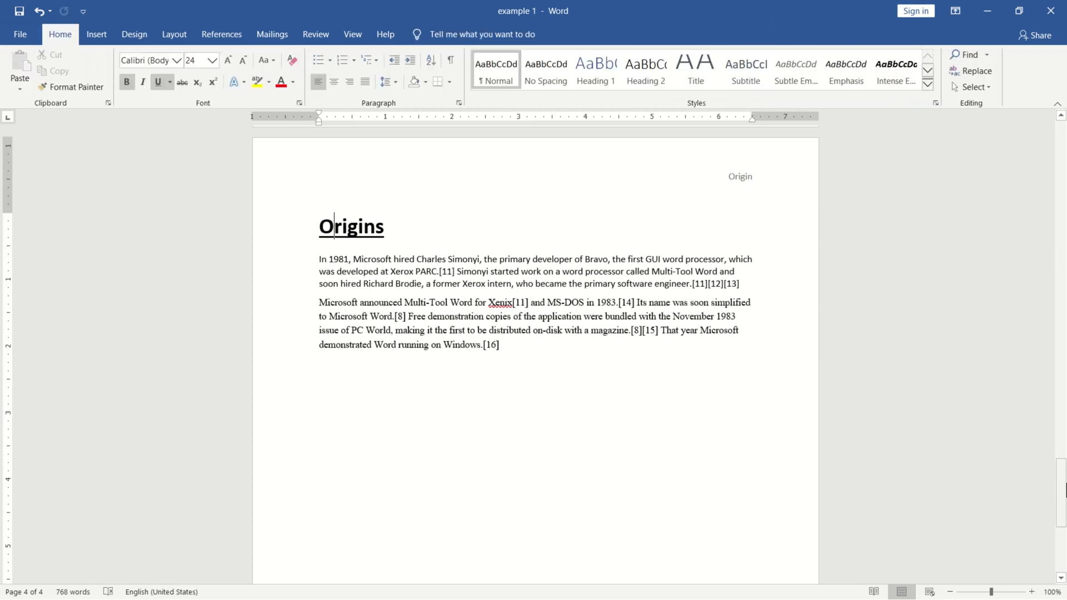
{"action": "left_click_drag", "start_coordinate": [1061, 492], "coordinate": [1065, 552]}
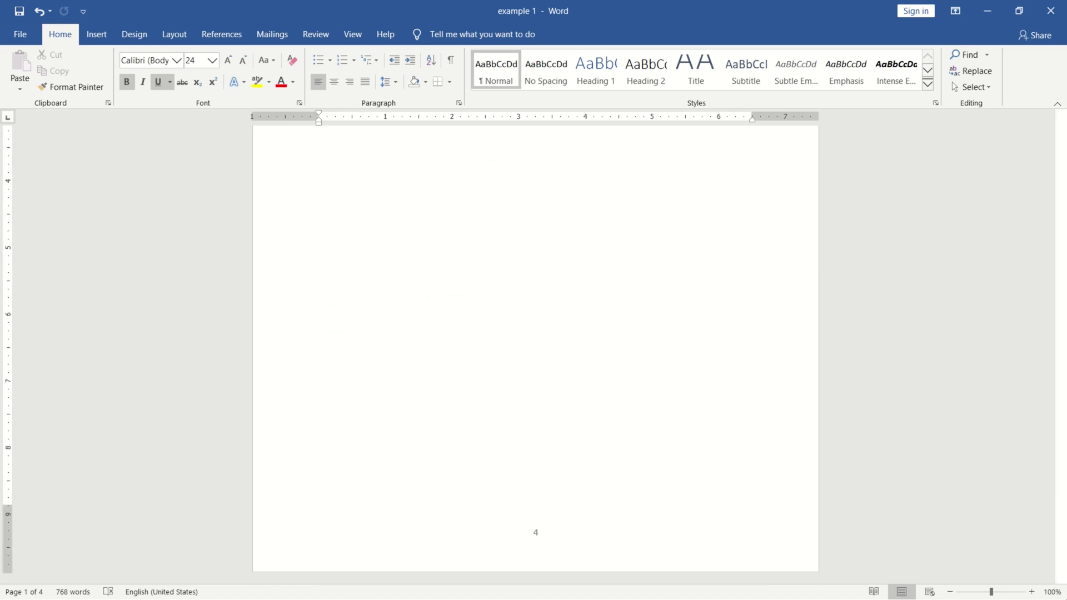